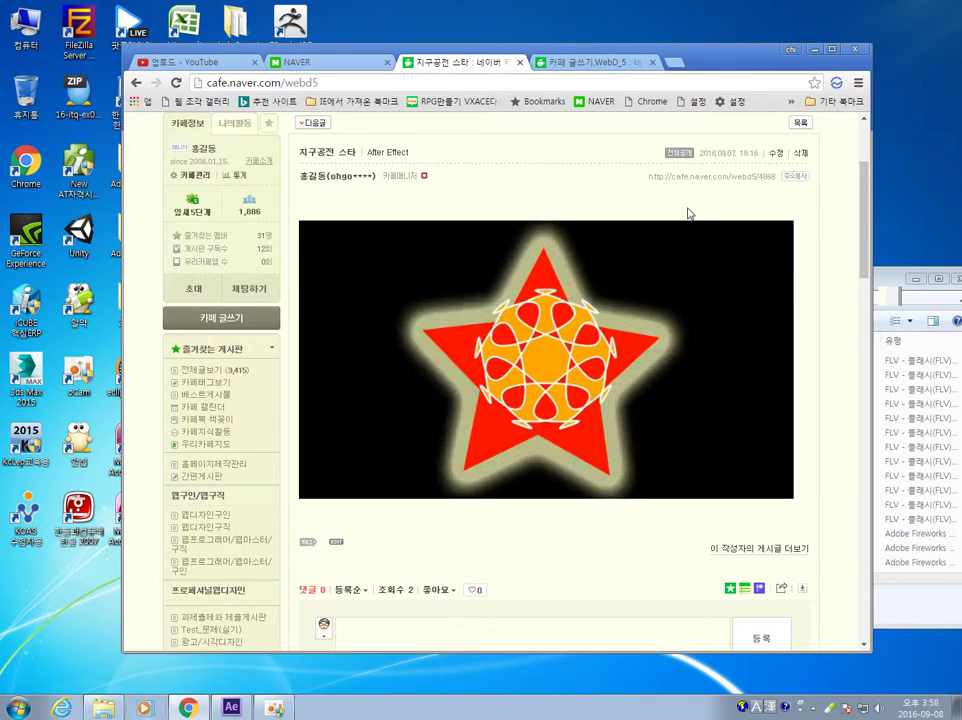
Minimize the browser window showing the sample video and move the file folder window aside.
mouse_move(536, 260)
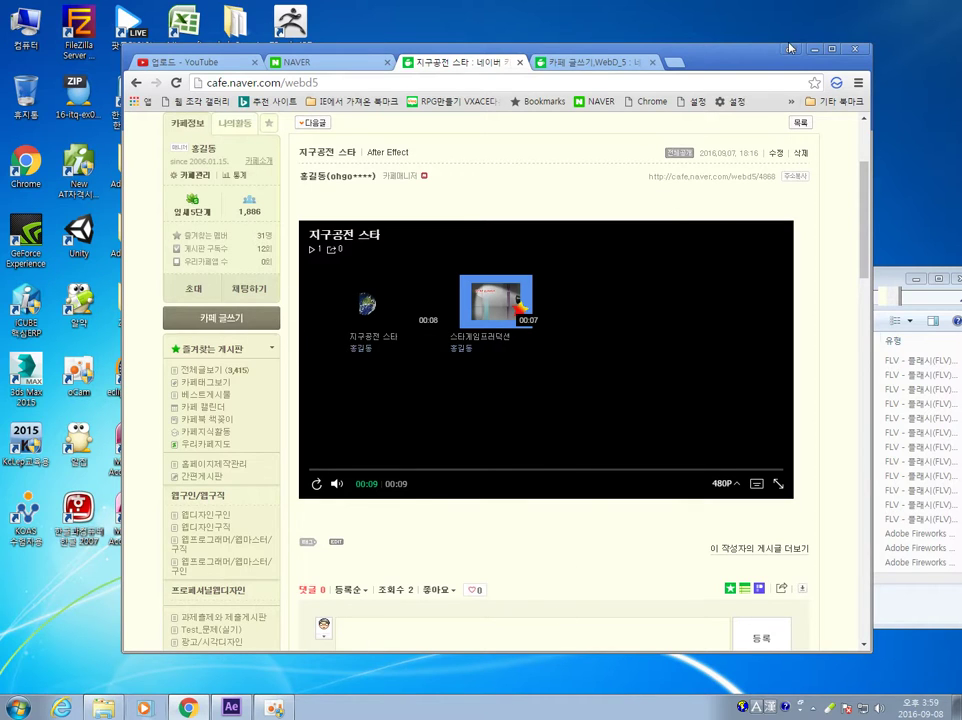
mouse_move(737, 62)
left_mouse_down()
mouse_move(776, 54)
mouse_move(730, 55)
left_mouse_up()
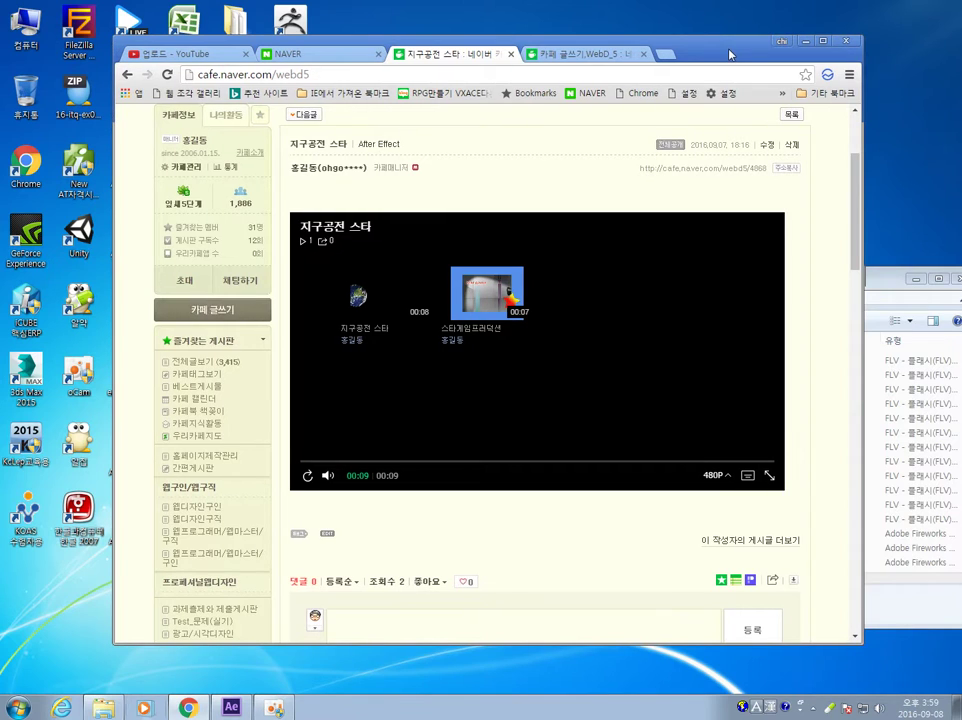
left_click(806, 41)
left_click_drag(484, 279, 576, 176)
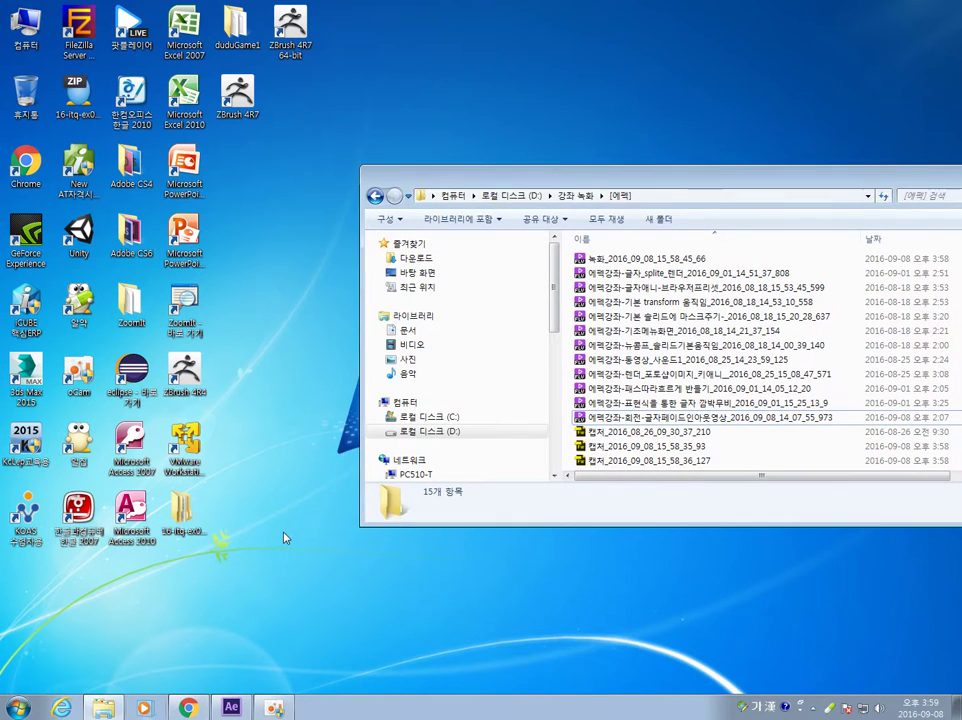
Open naver.com in Internet Explorer and run an image search for 지구.
left_click(61, 708)
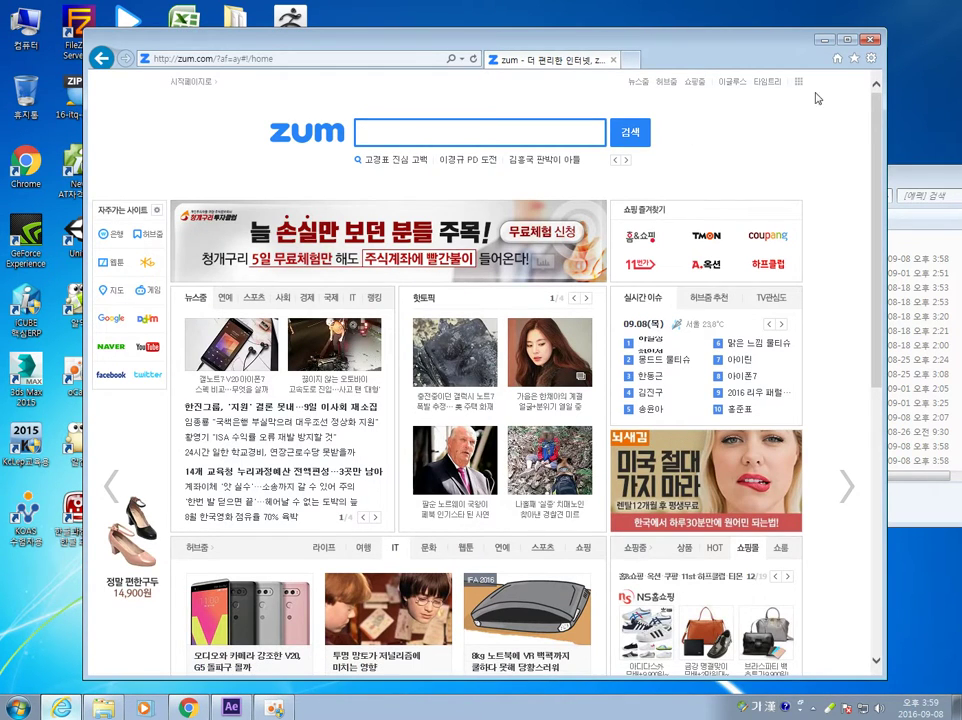
left_click(462, 59)
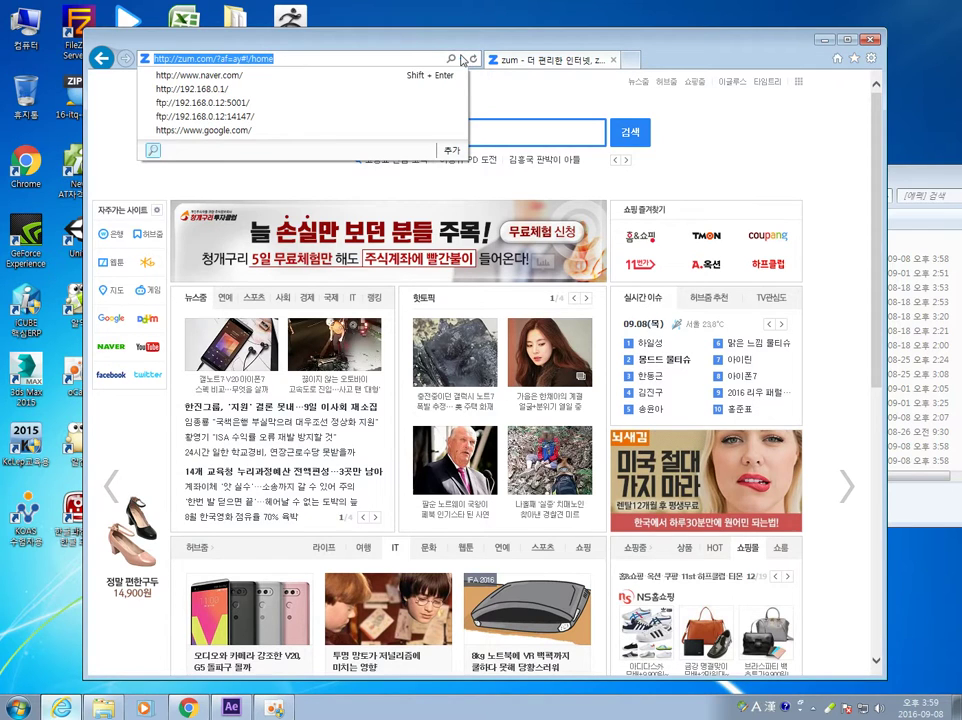
left_click(208, 76)
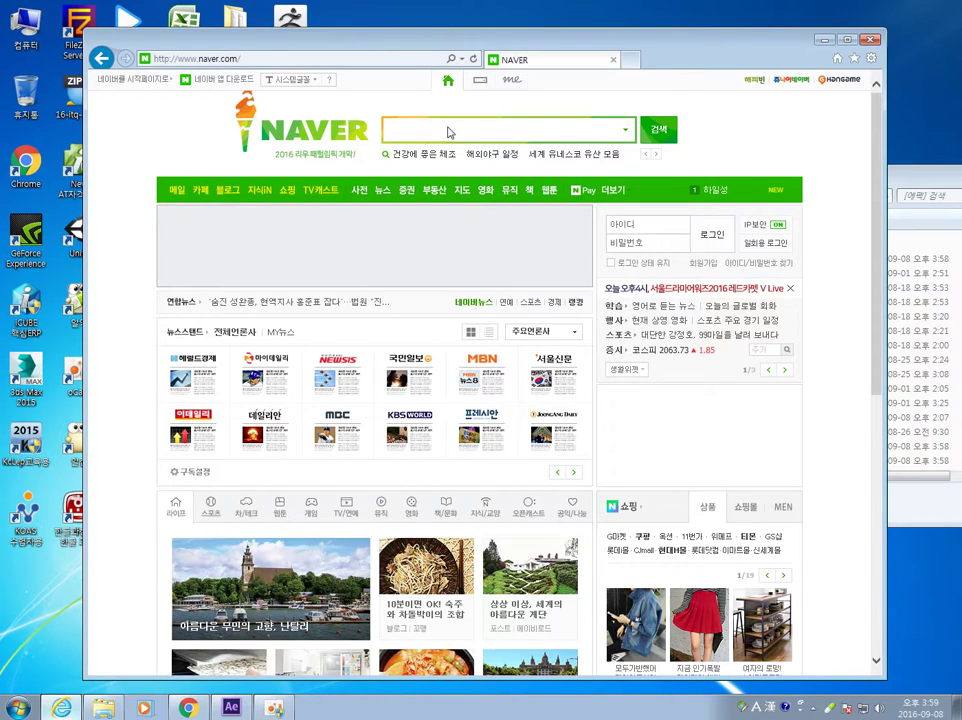
type("지구")
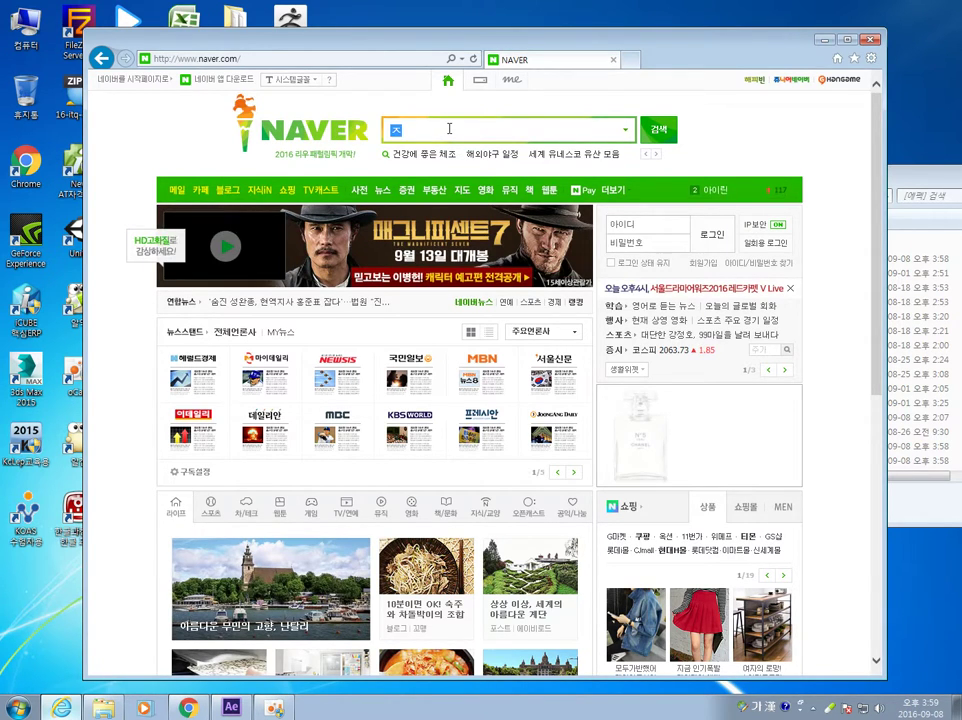
key("Return")
left_click(171, 144)
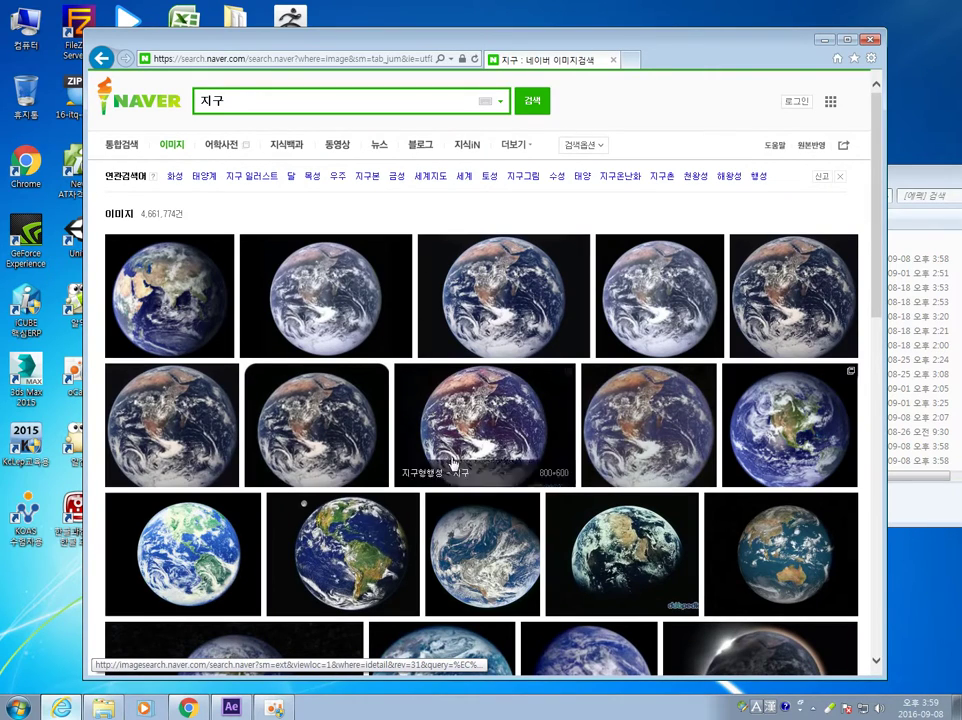
Open the large view of the Earth image with the small moon, capture the screen, and minimize the browser windows.
scroll(436, 470, "down", 3)
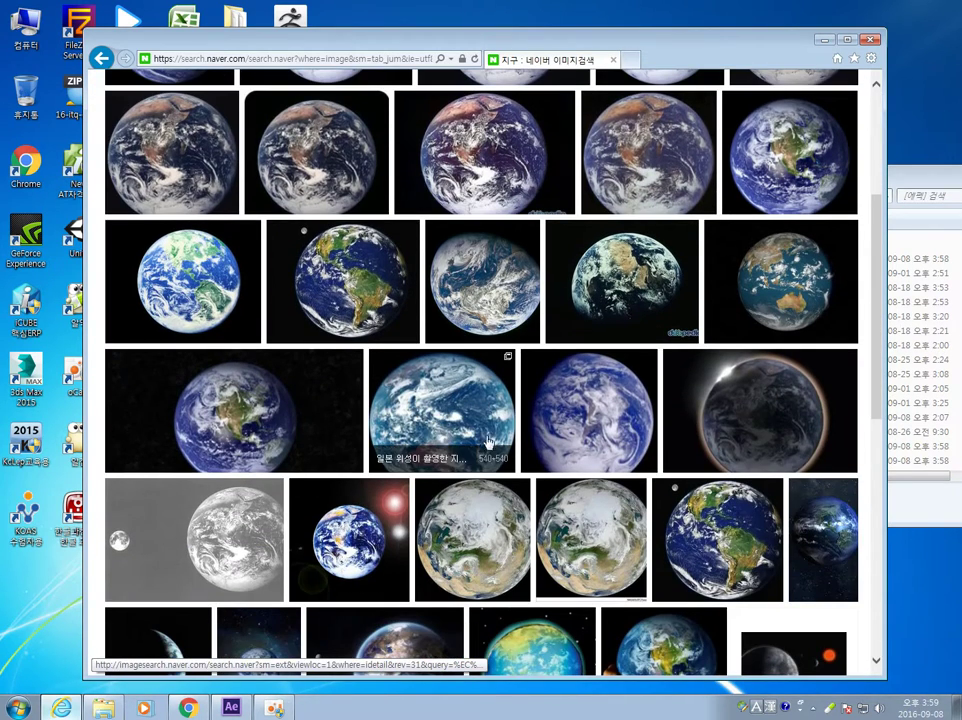
left_click(354, 298)
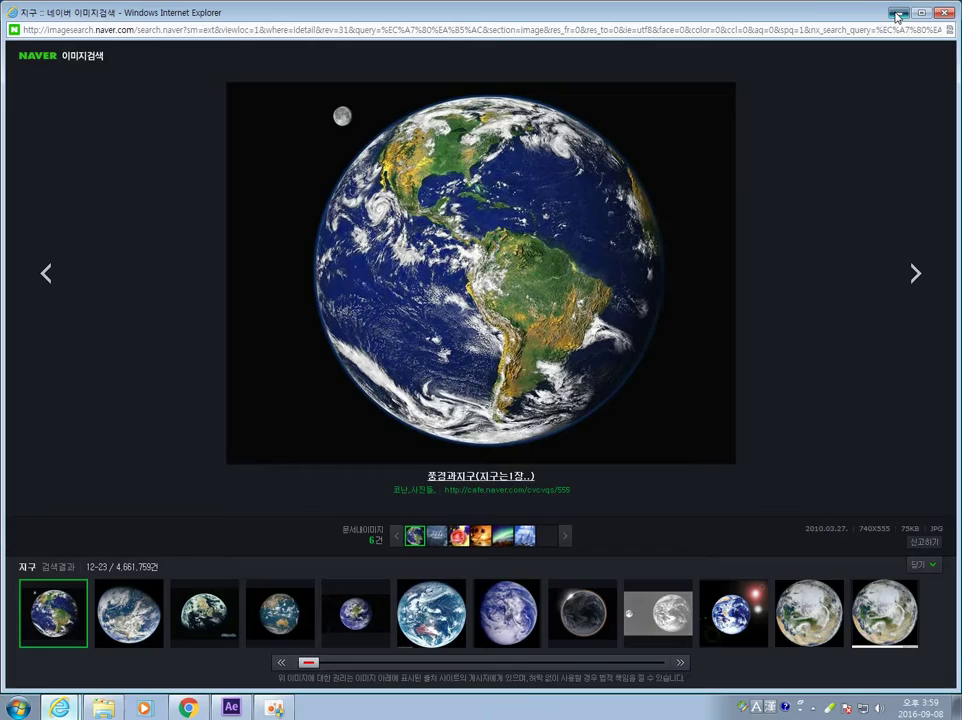
left_click(898, 13)
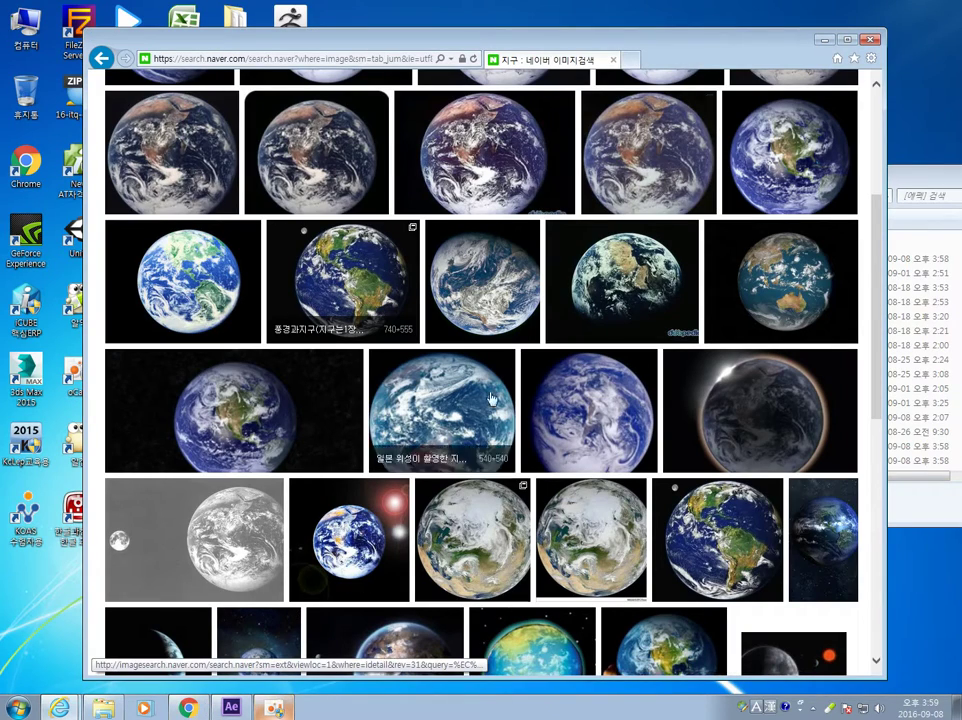
left_click(824, 41)
Launch Adobe Photoshop CS6 (64 Bit) from the Adobe Master Collection CS6 programs.
left_click(18, 708)
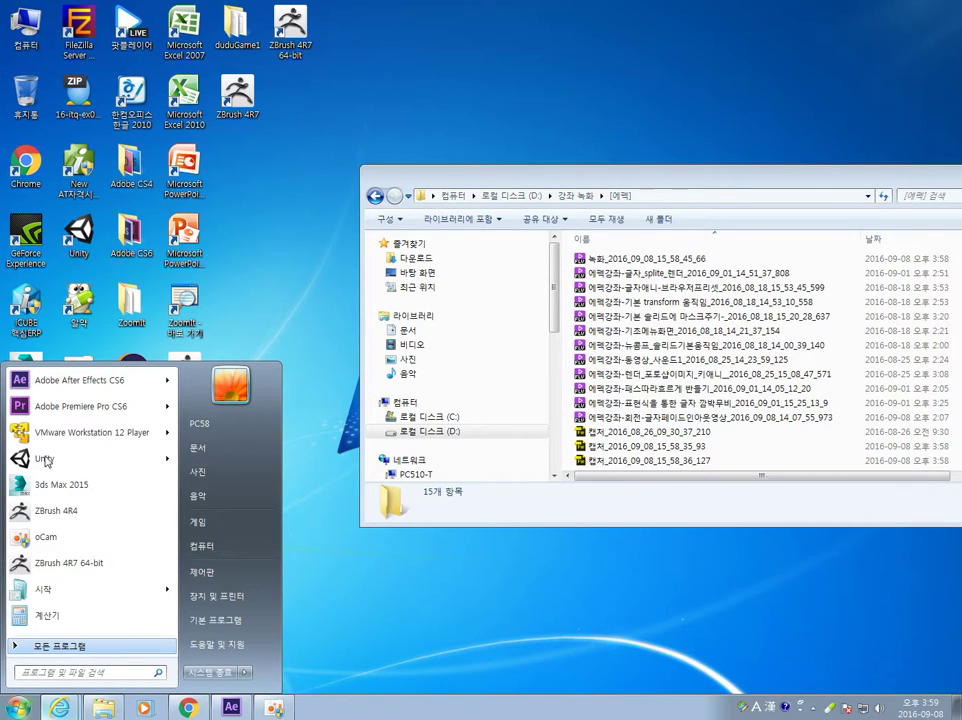
left_click(20, 645)
left_click_drag(171, 425, 168, 523)
left_click(82, 454)
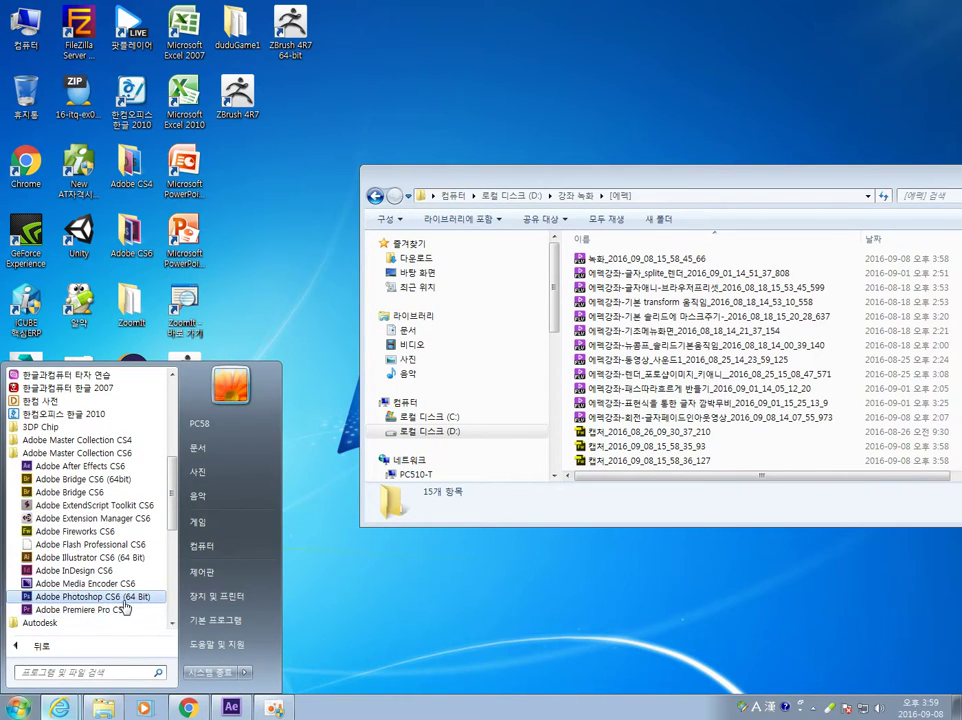
left_click(118, 597)
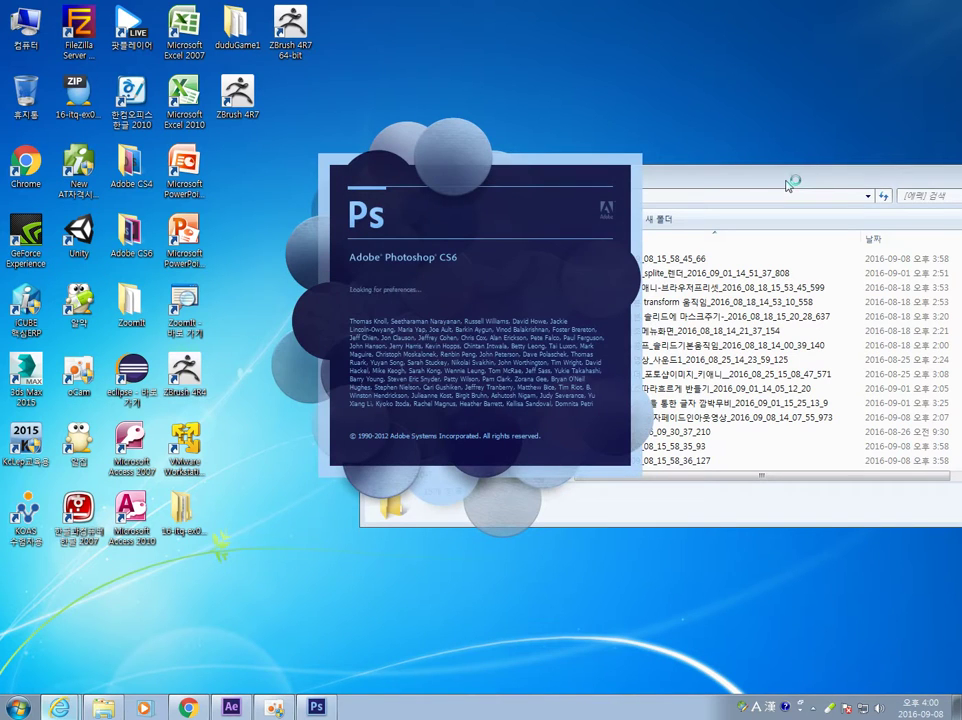
Move the screen recorder window and the floating Actions panel away from the middle of the workspace.
left_click(274, 708)
left_click_drag(550, 306, 631, 479)
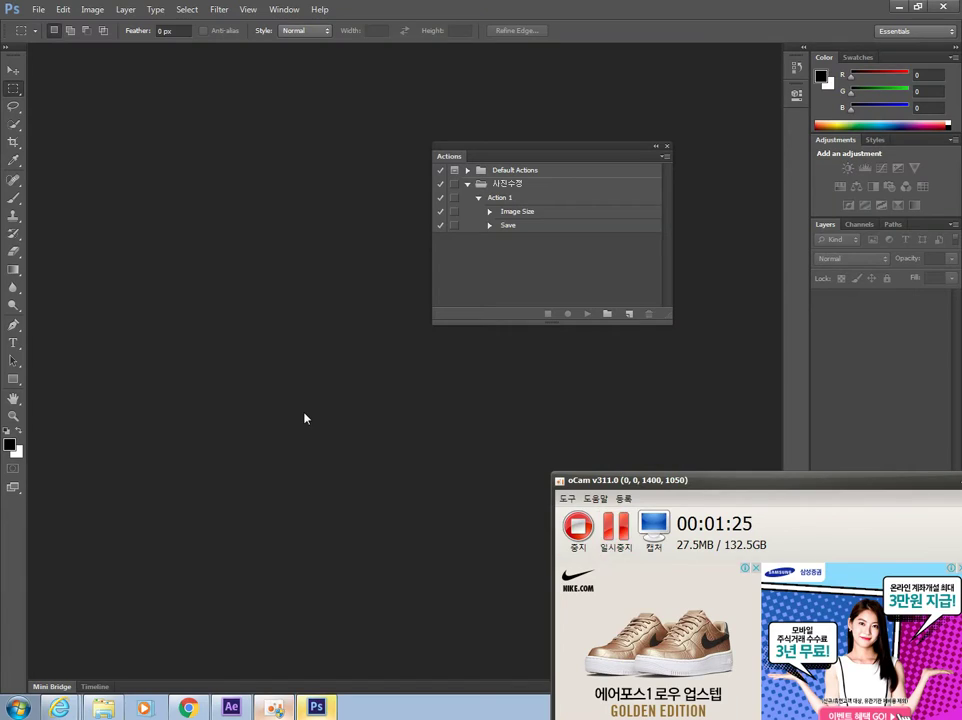
left_click(306, 412)
left_click_drag(580, 148, 675, 366)
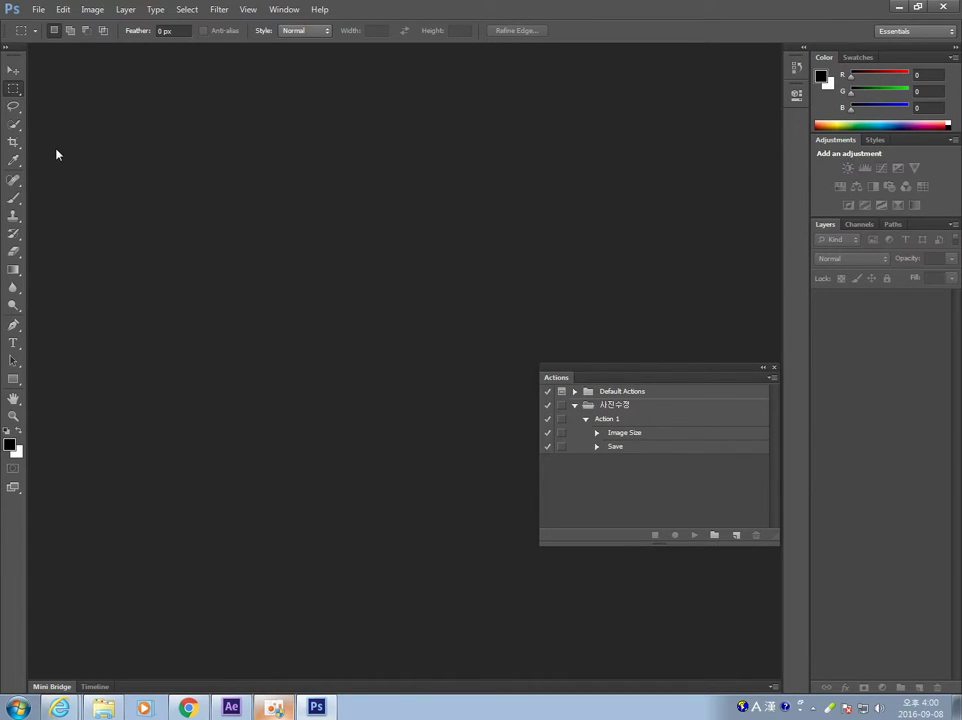
Create a new document with the suggested settings and paste the captured screen image into it.
key("ctrl+n")
key("Return")
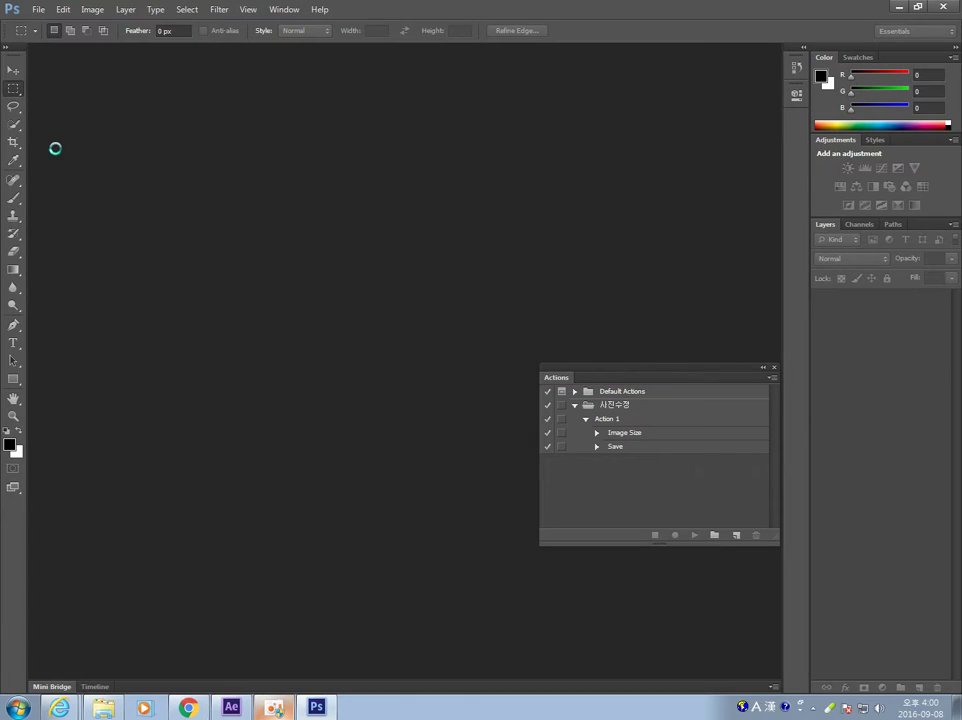
key("ctrl+v")
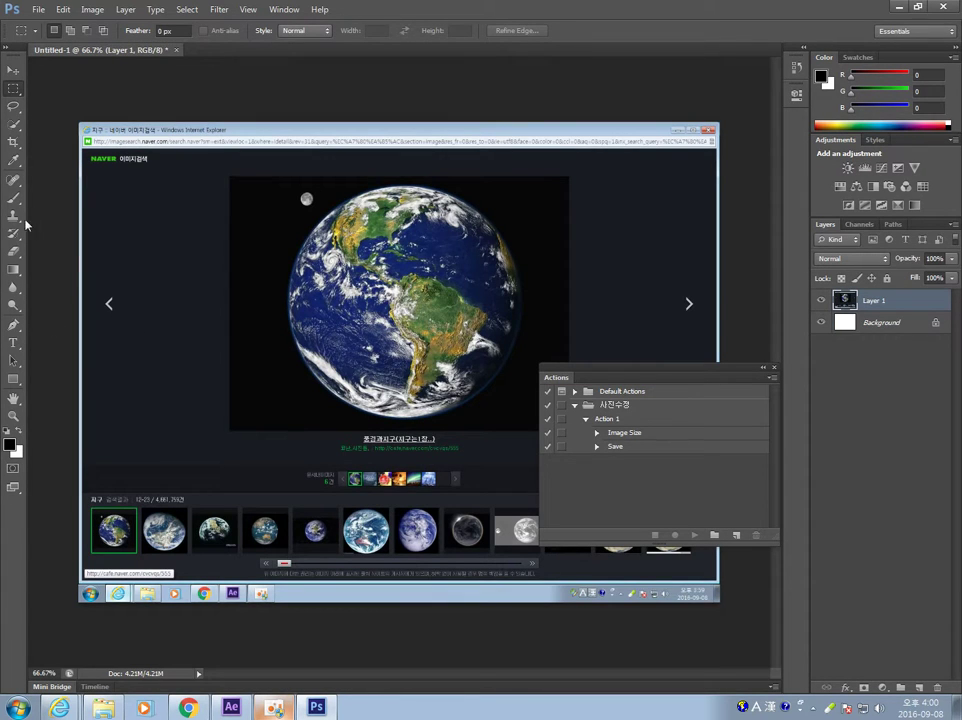
Crop the pasted capture to the black picture area containing the large Earth and the small moon.
left_click_drag(14, 92, 66, 116)
left_click(14, 92)
left_click(15, 94)
left_click(14, 142)
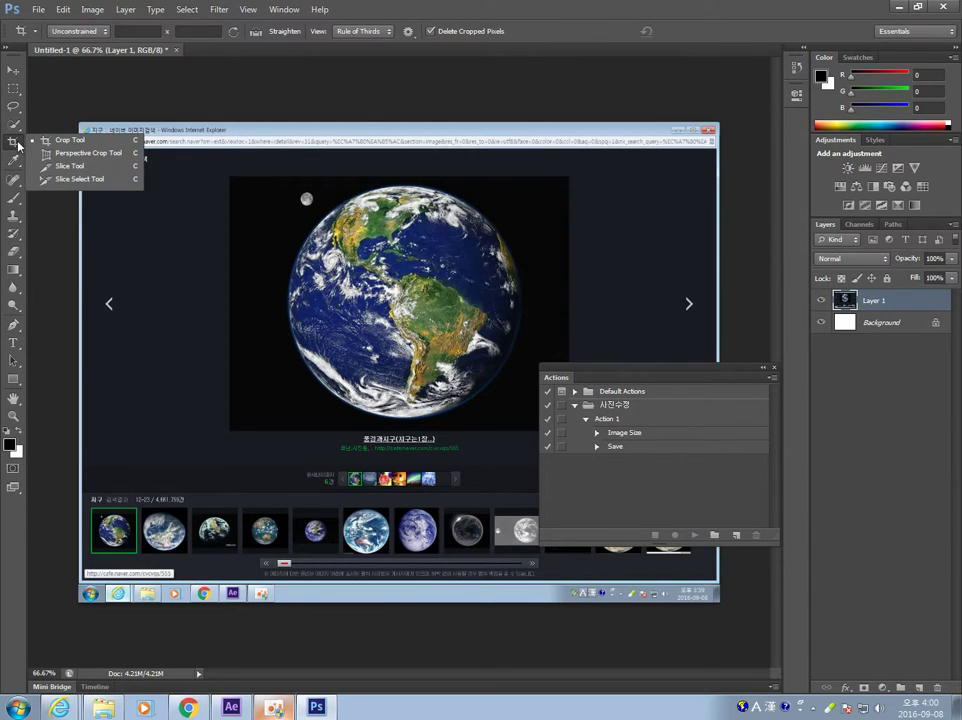
left_click(70, 140)
left_click(7, 40)
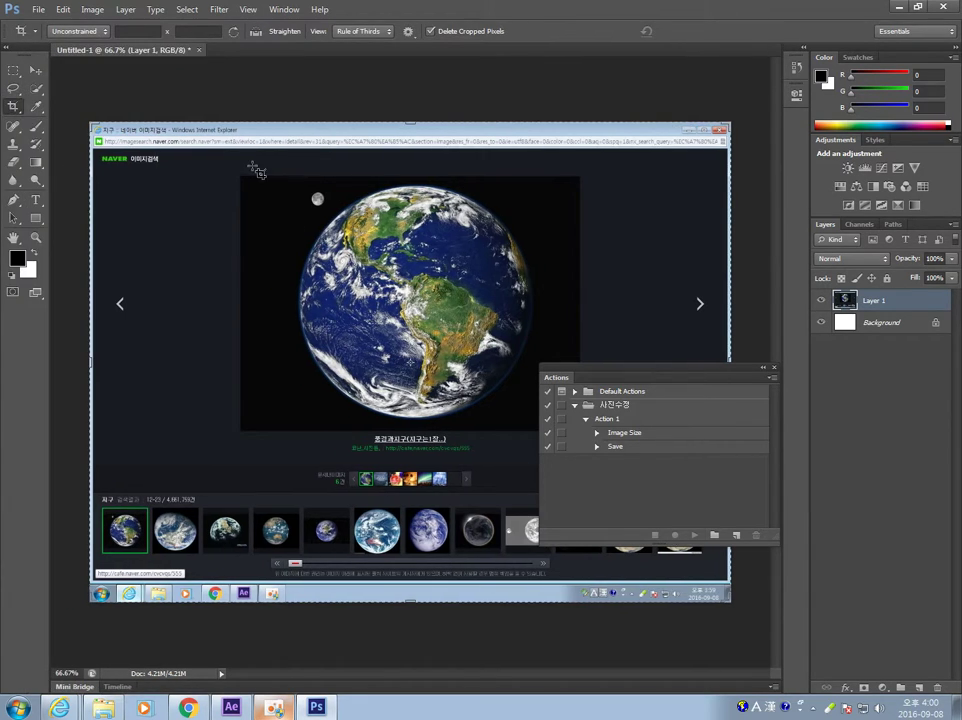
left_click_drag(265, 186, 571, 420)
key("Return")
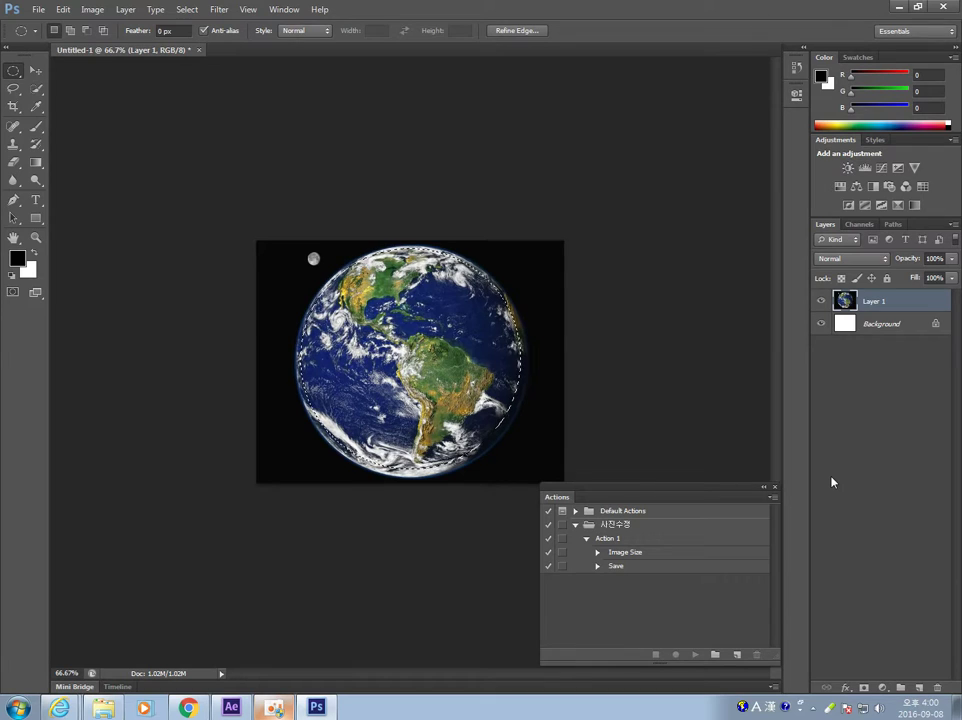
Transform the elliptical selection to fit the Earth's outline, stretching it to about 104% wide and 103% high.
left_click(187, 10)
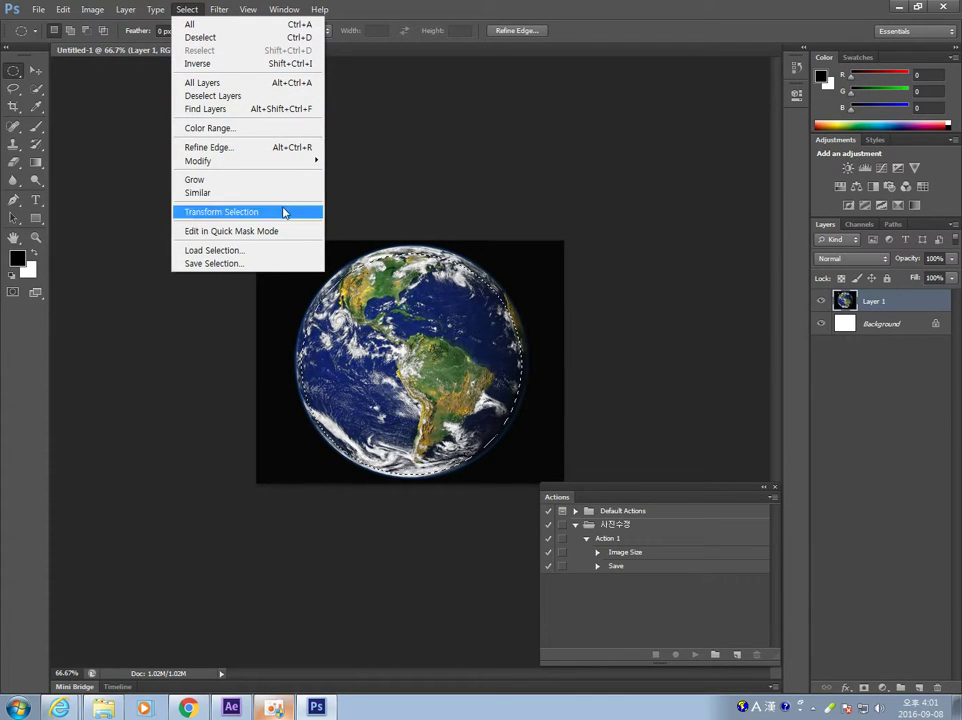
left_click(221, 212)
left_click_drag(411, 254, 411, 246)
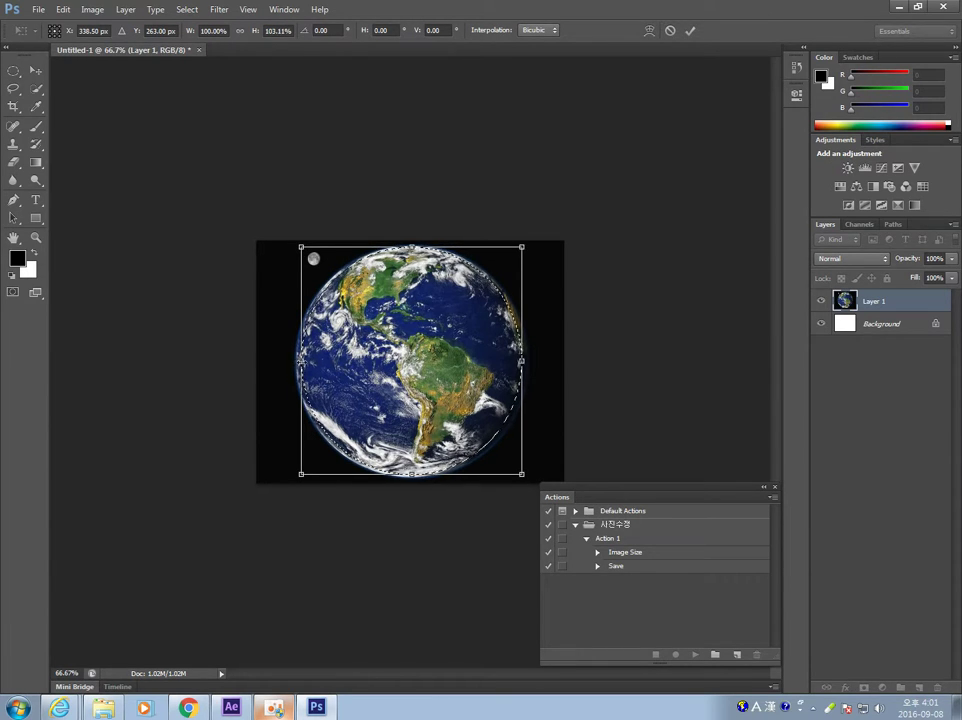
left_click_drag(301, 359, 296, 360)
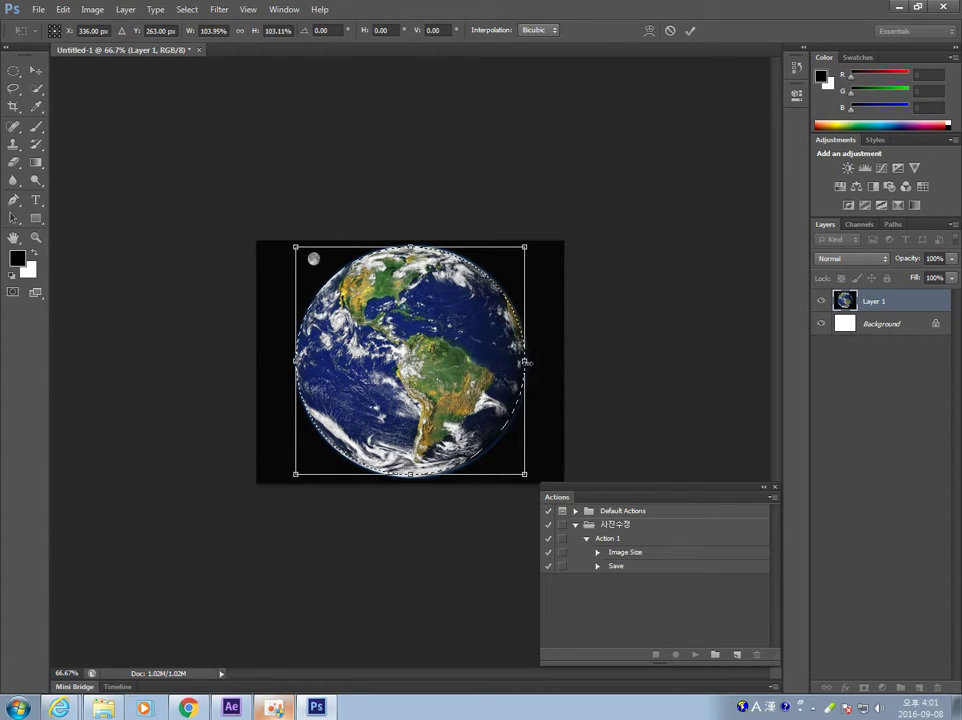
key("Return")
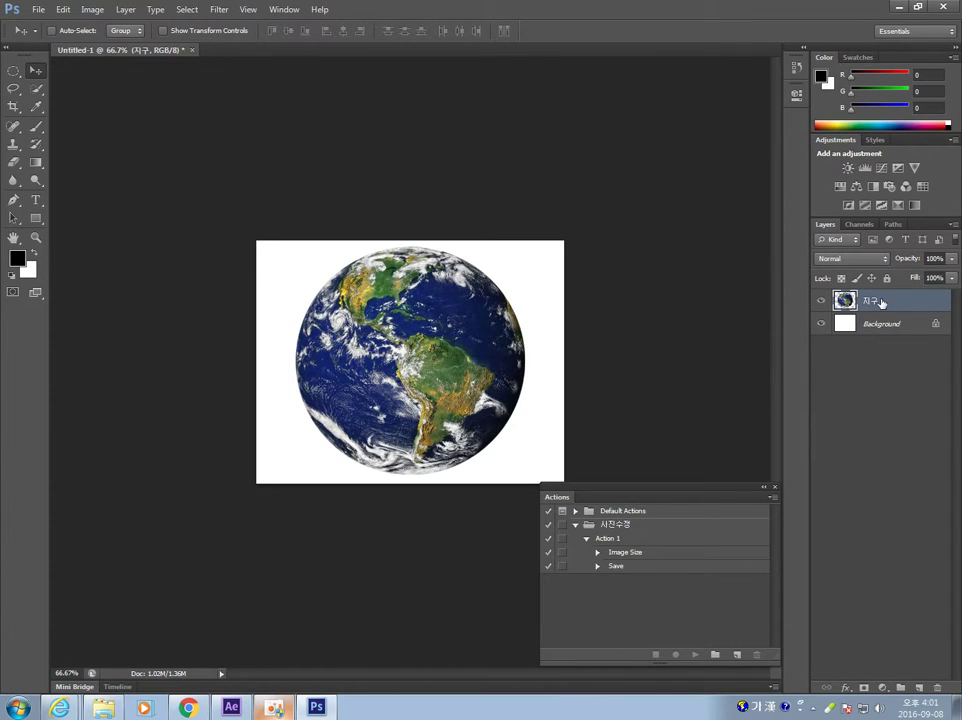
Save the document as 지구 in Photoshop format in the image folder, and close Photoshop.
left_click(37, 9)
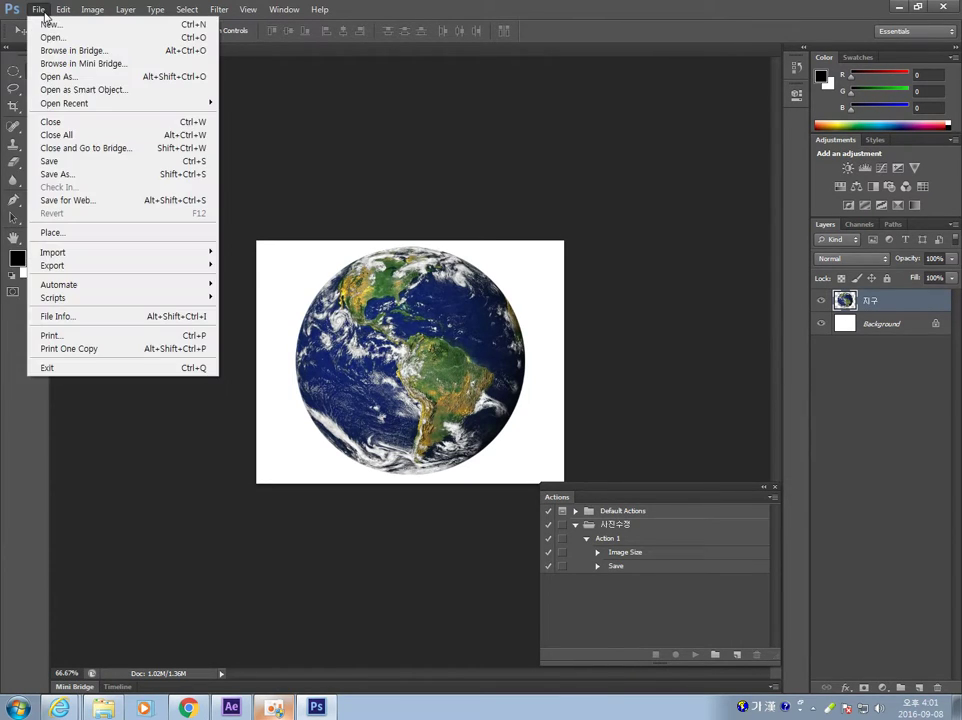
left_click(156, 164)
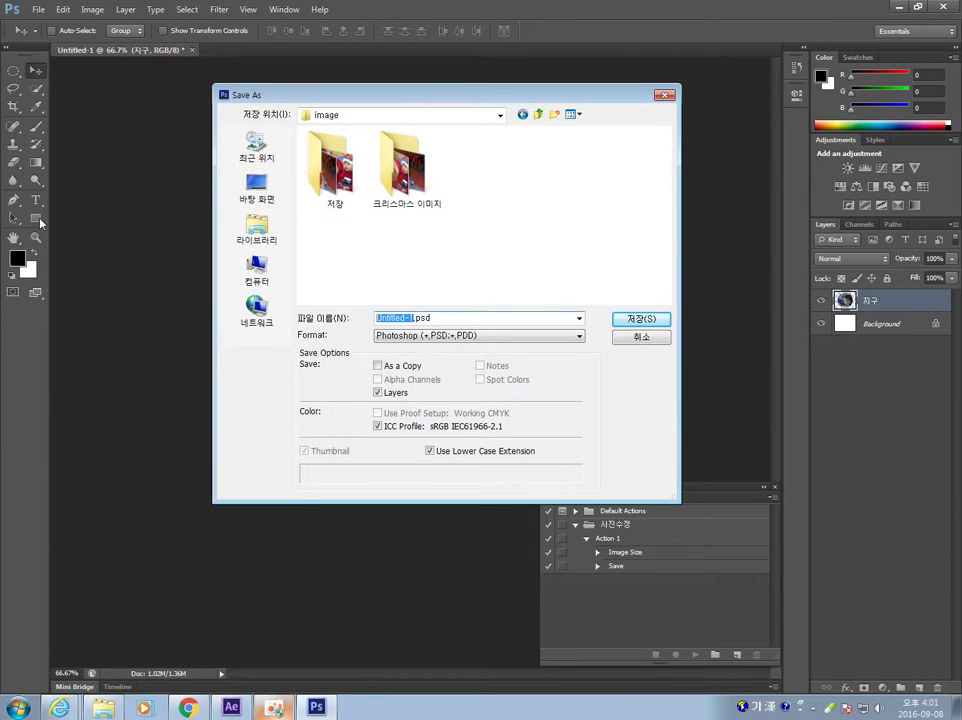
type("지구")
key("Return")
key("Return")
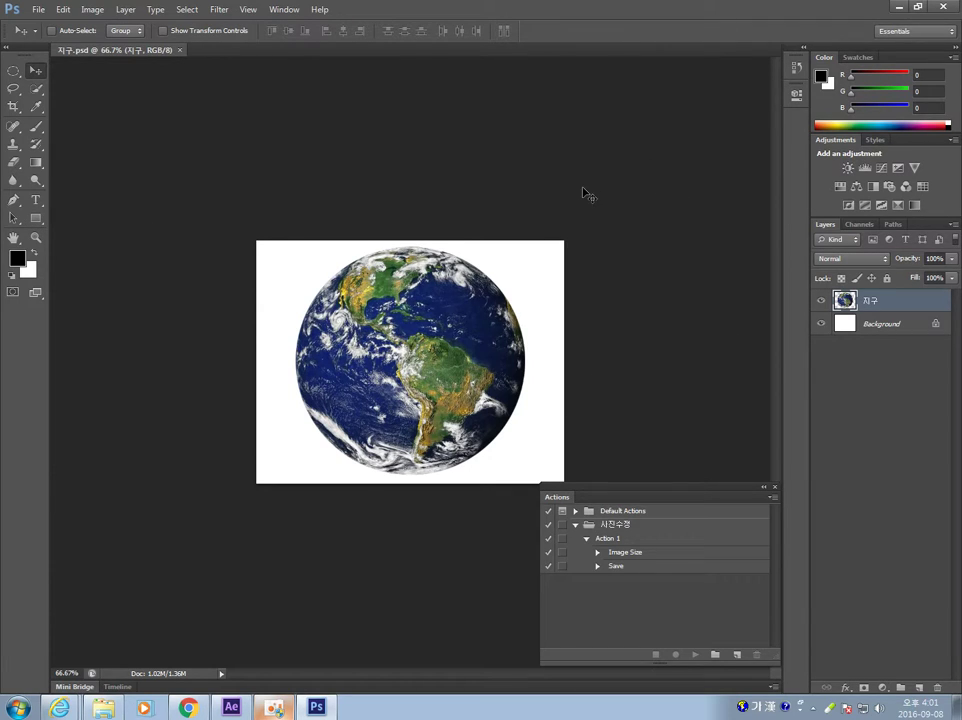
left_click(943, 7)
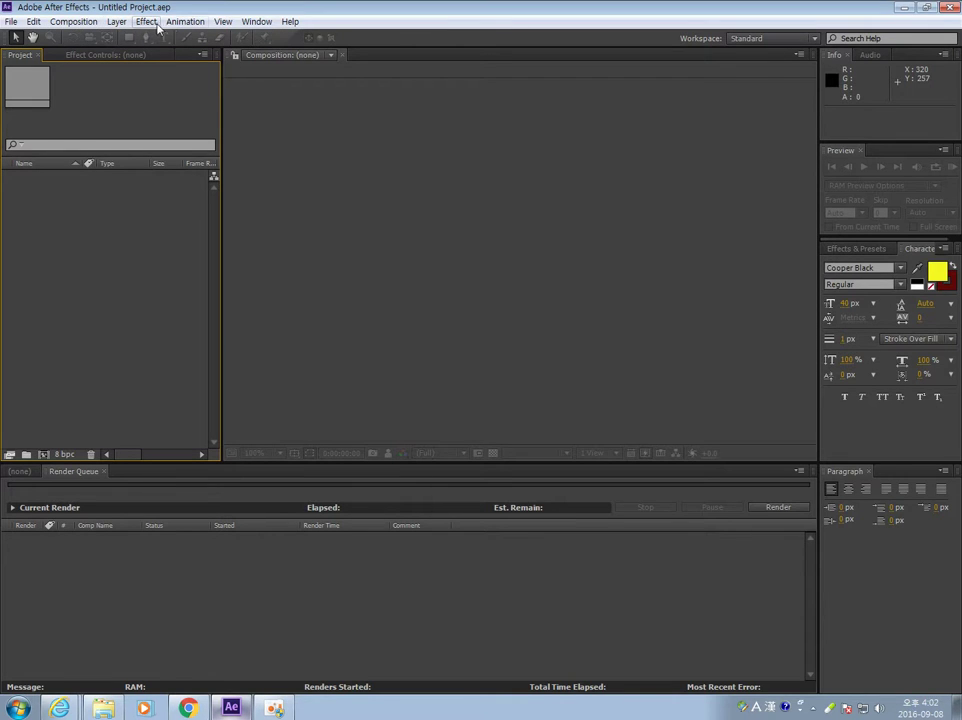
In After Effects, create a new composition with the NTSC DV preset, 720 x 480 px and 30 seconds long.
left_click(73, 21)
left_click(92, 37)
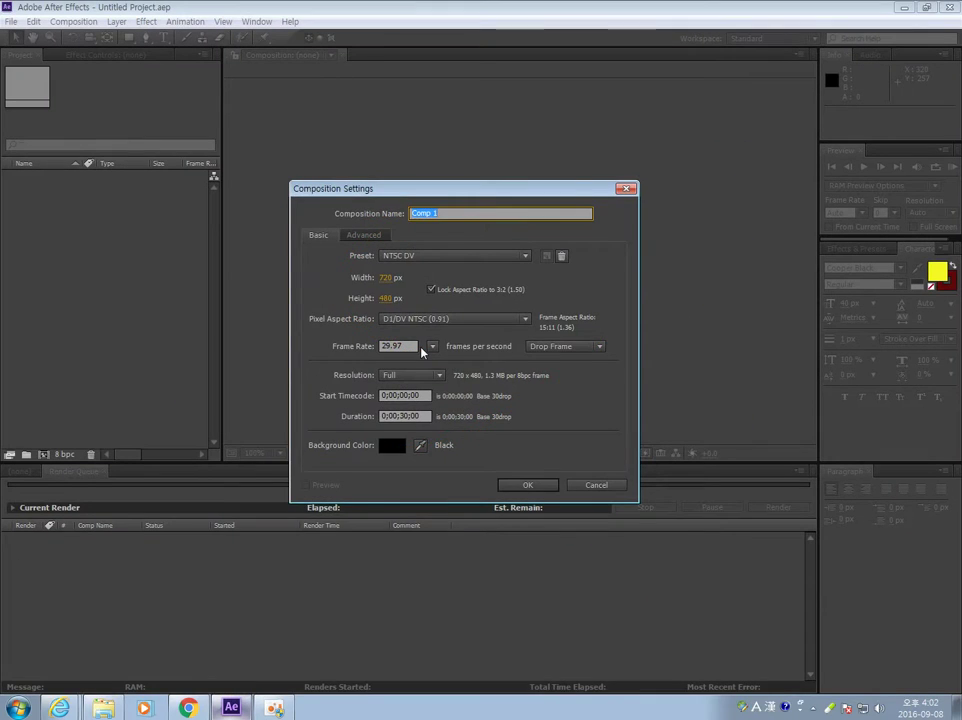
key("Return")
Import 지구.psd from the image folder as footage with merged layers and add it to Comp 1 as a layer.
right_click(137, 242)
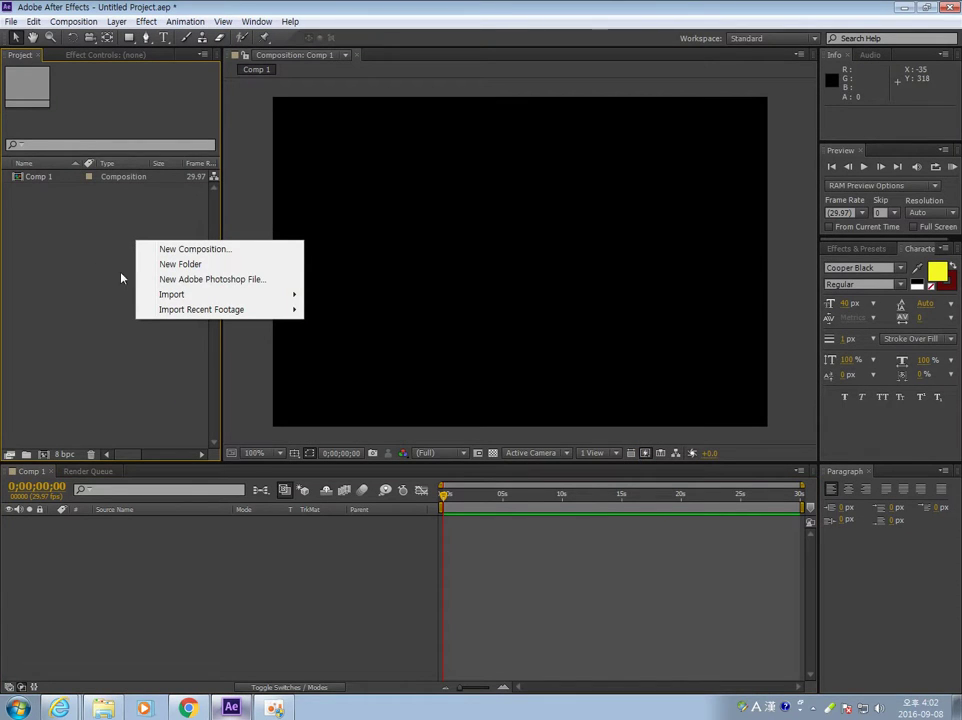
mouse_move(185, 296)
left_click(325, 296)
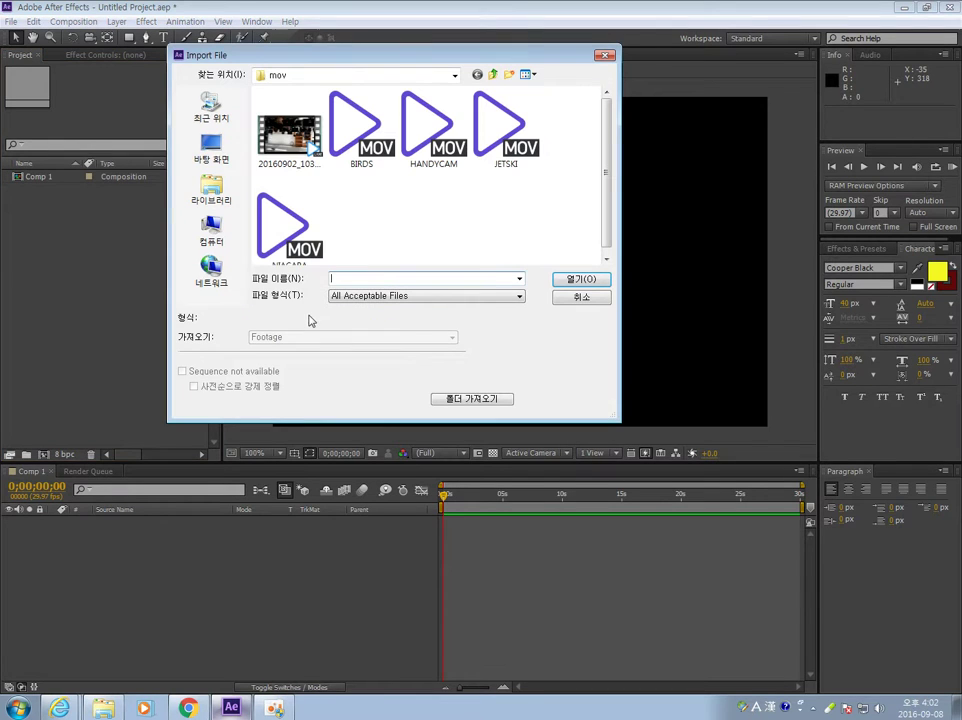
left_click(492, 74)
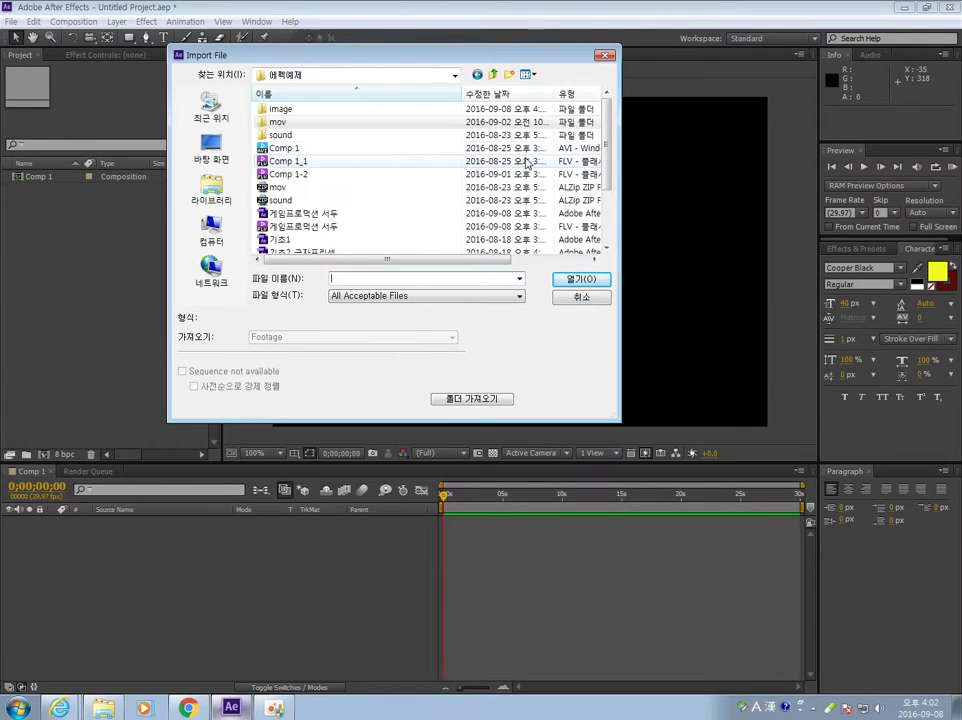
double_click(280, 108)
left_click(506, 128)
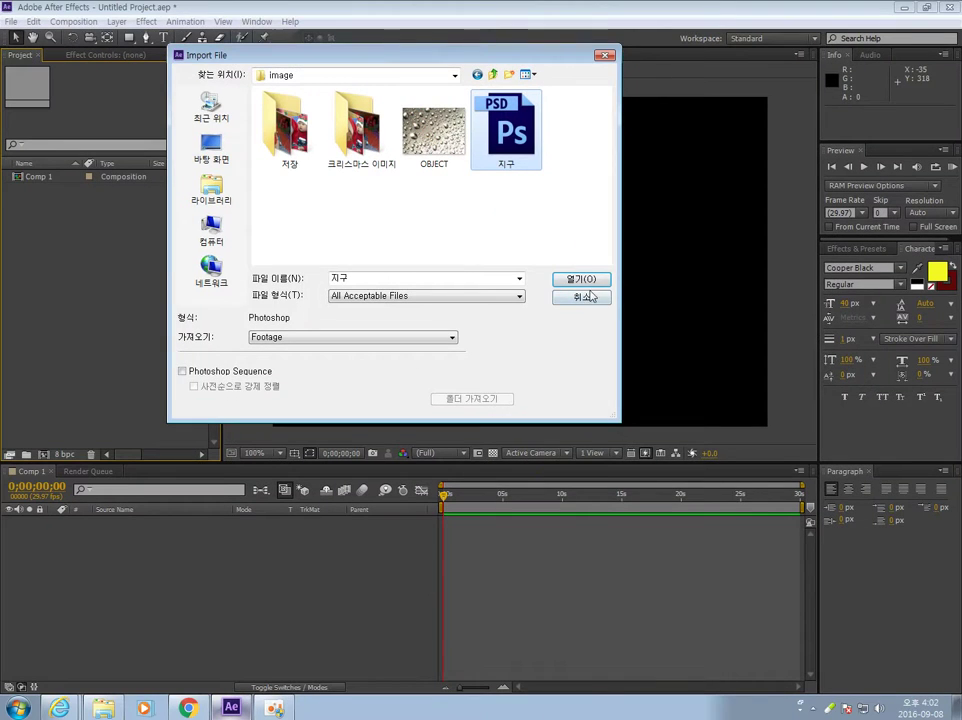
left_click(586, 280)
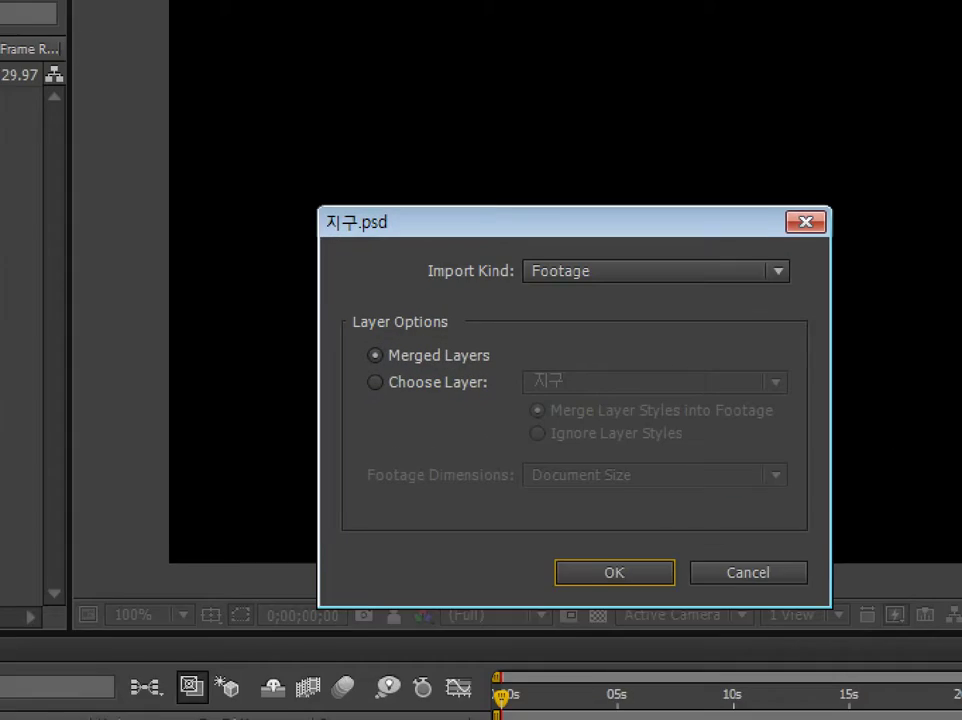
left_click(501, 431)
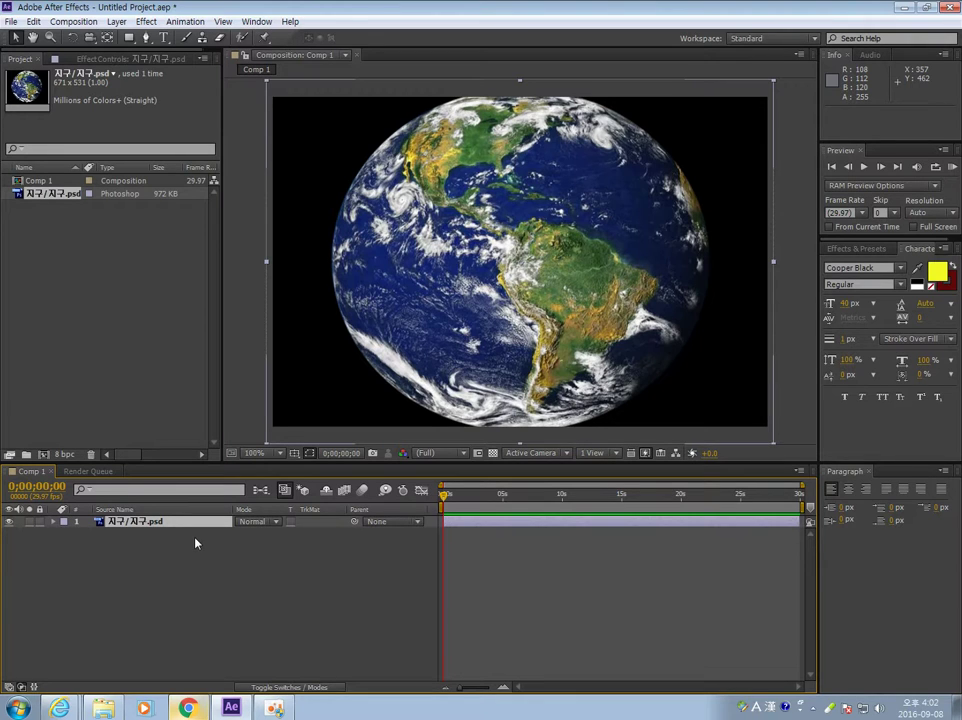
Reveal the Earth layer's Scale property and set it to 40%.
key("s")
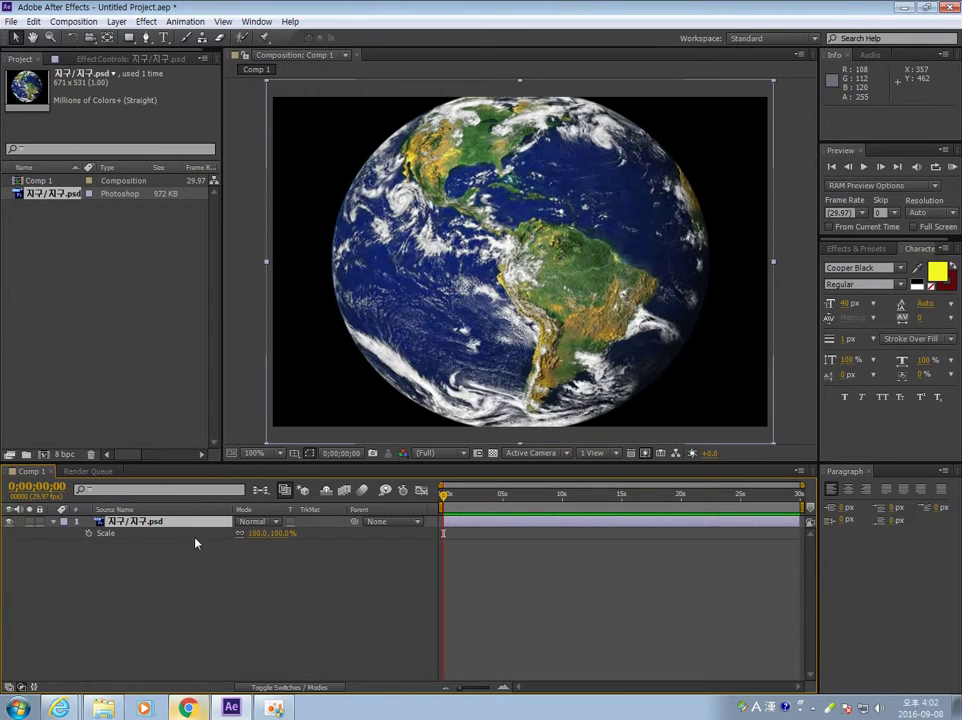
left_click_drag(256, 537, 219, 537)
left_click(256, 534)
type("40.0,")
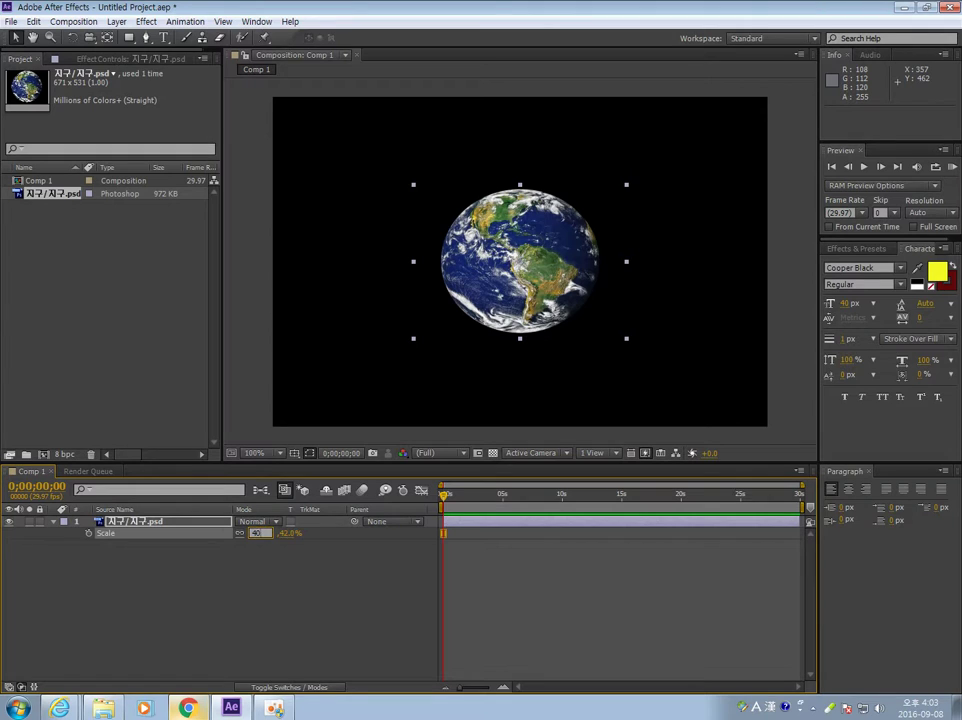
type("40")
key("Return")
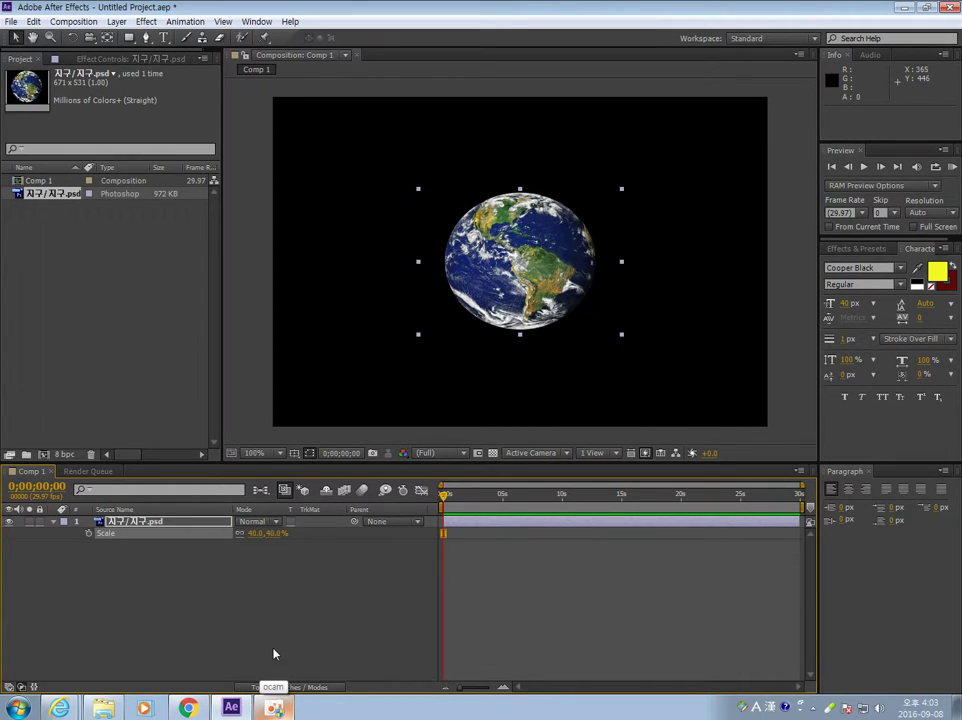
Save the project as 지구무비 in the 에펙예제 folder.
left_click(11, 21)
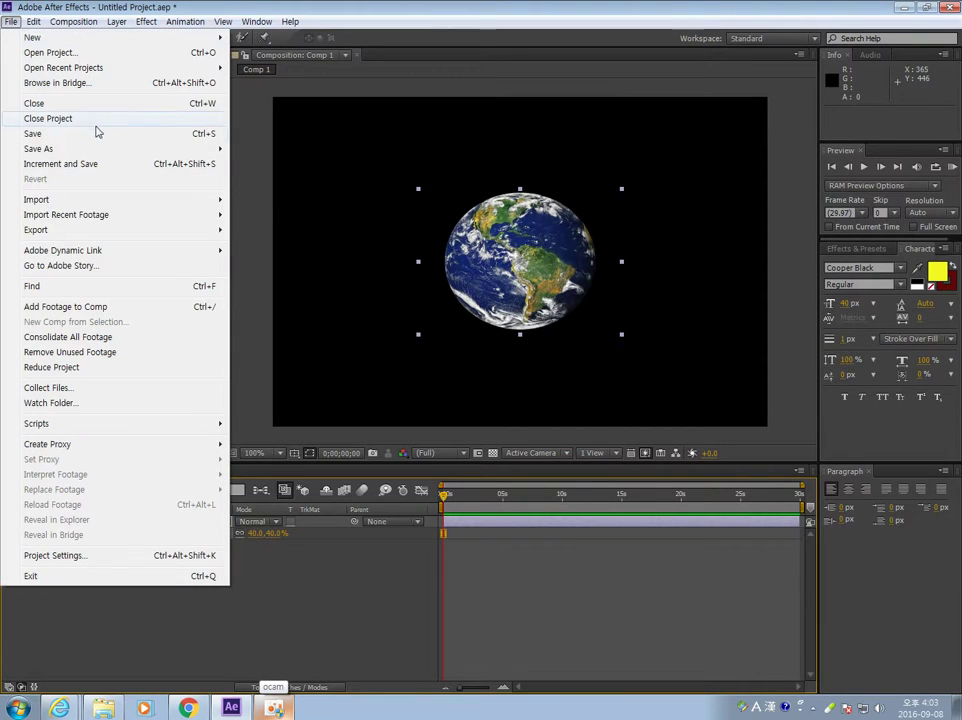
mouse_move(75, 148)
left_click(301, 150)
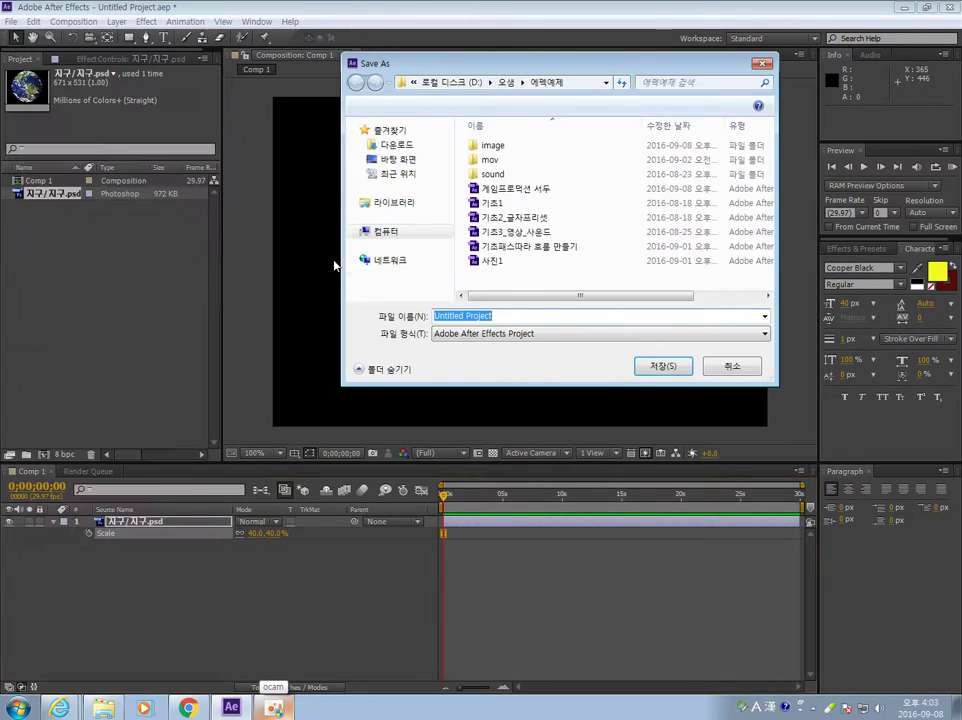
key("Hangul")
type("지구를")
key("BackSpace")
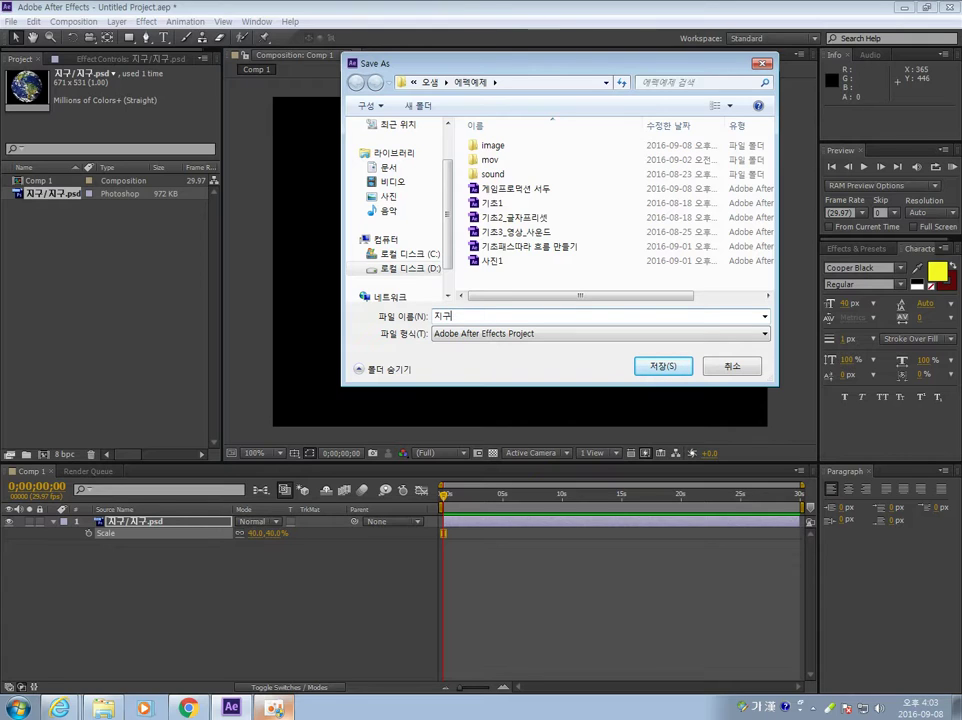
type("무비")
key("Return")
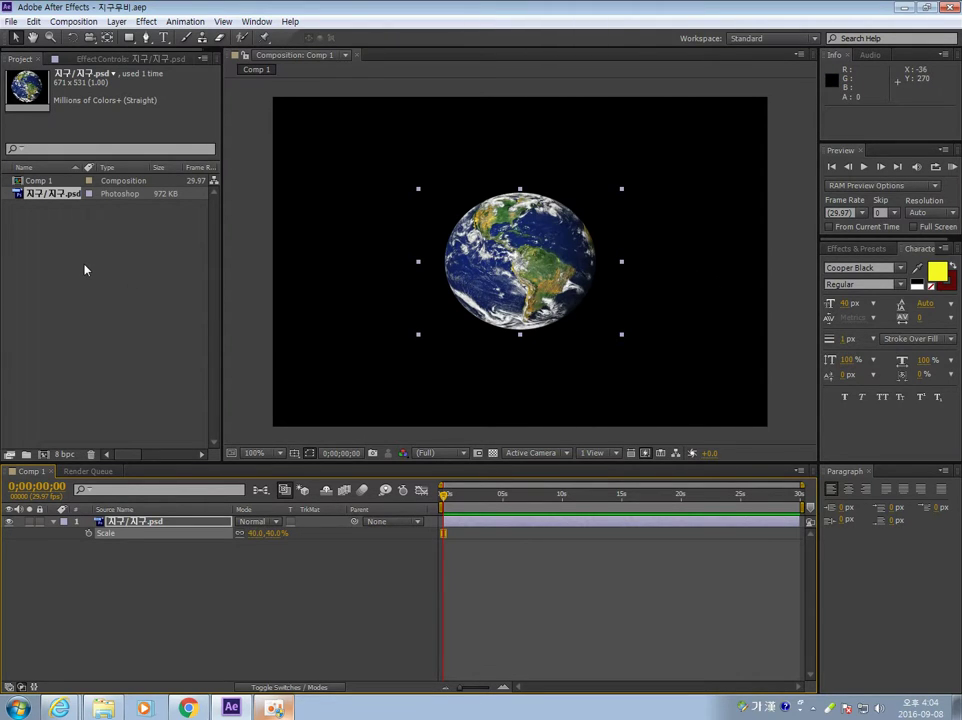
Pre-compose the Earth layer as 지구회전, moving all attributes into the new composition and opening it.
left_click(117, 21)
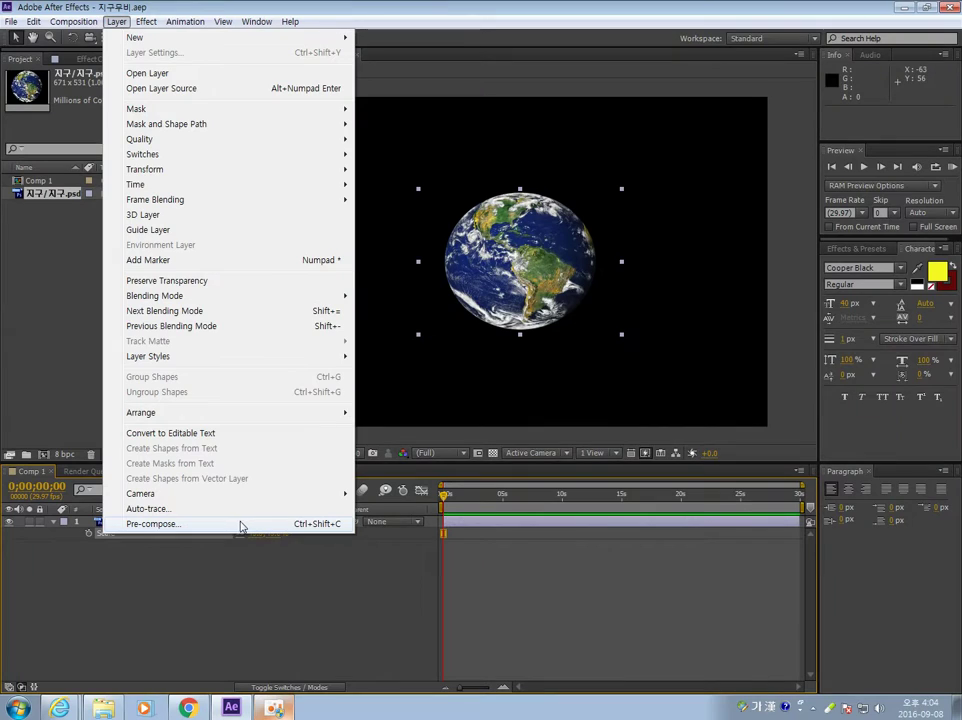
left_click(240, 524)
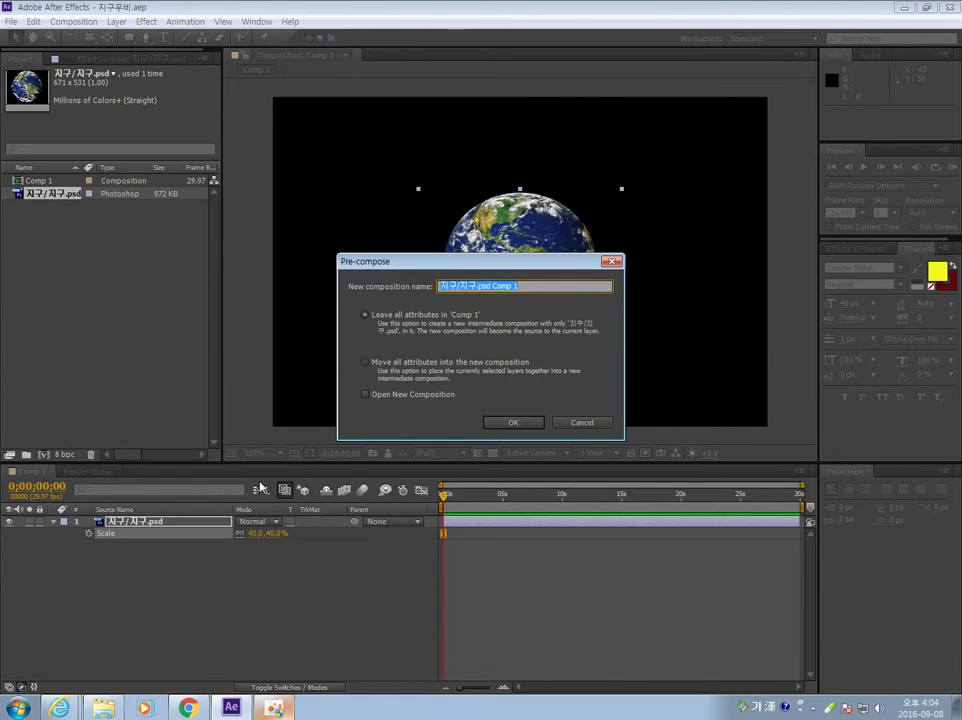
type("지구회전")
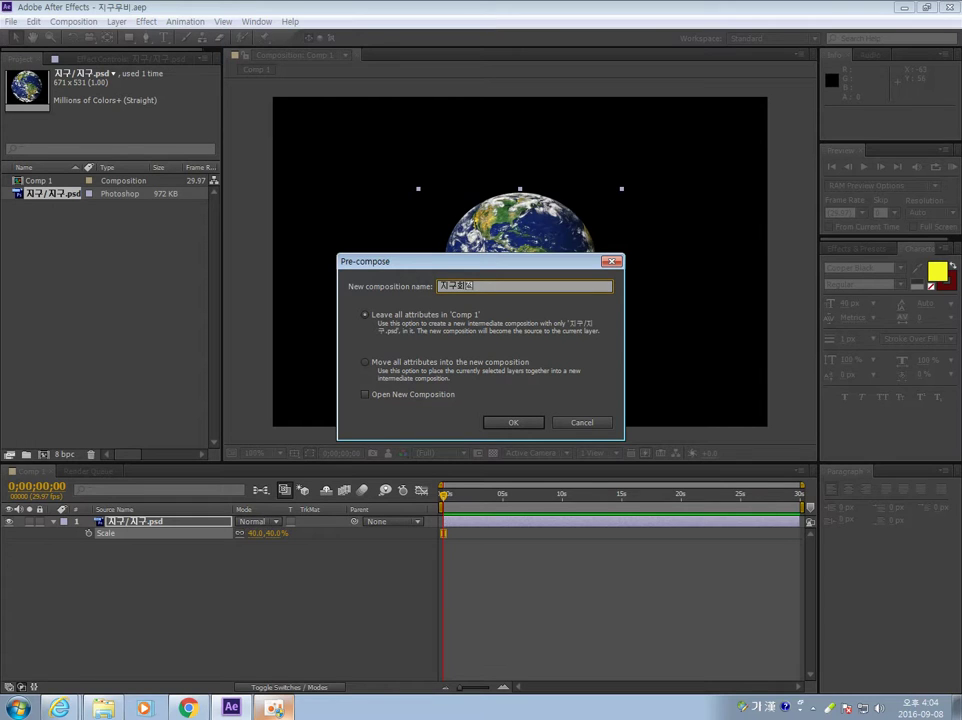
key("ctrl+1")
left_click(692, 330)
left_click_drag(738, 281, 142, 437)
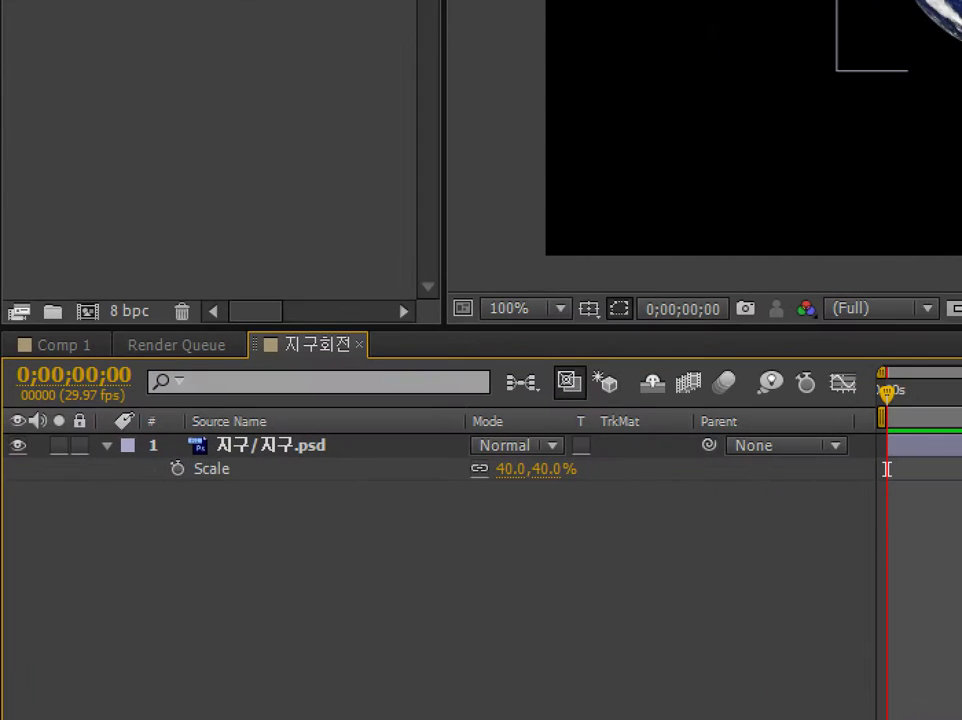
left_click_drag(202, 484, 129, 428)
mouse_move(260, 258)
left_mouse_down()
mouse_move(365, 382)
mouse_move(205, 330)
mouse_move(747, 343)
mouse_move(405, 475)
left_mouse_up()
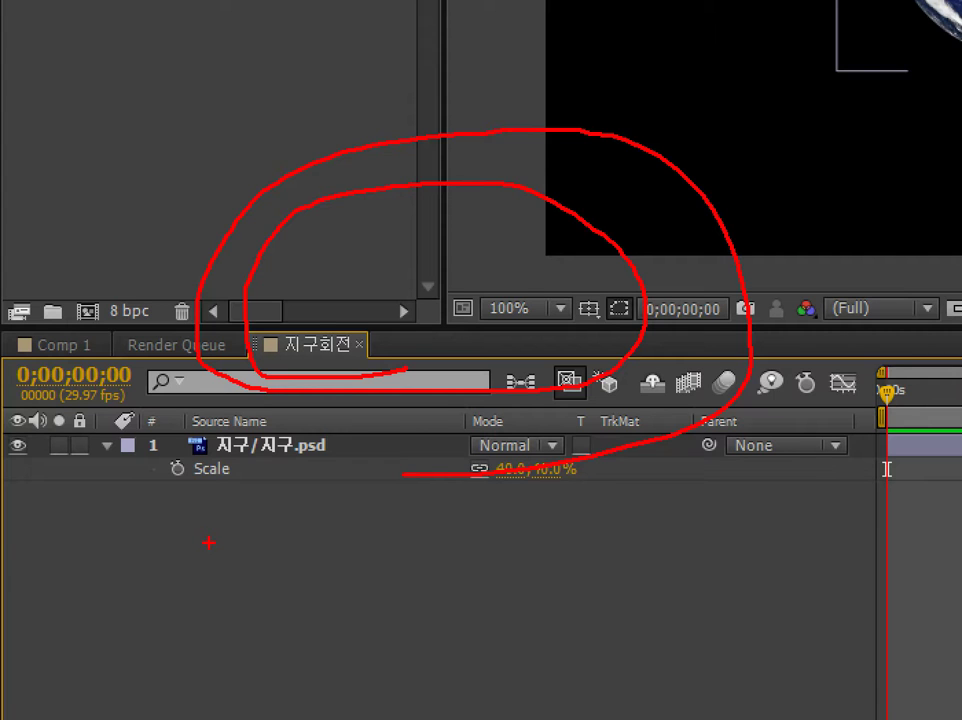
key("Escape")
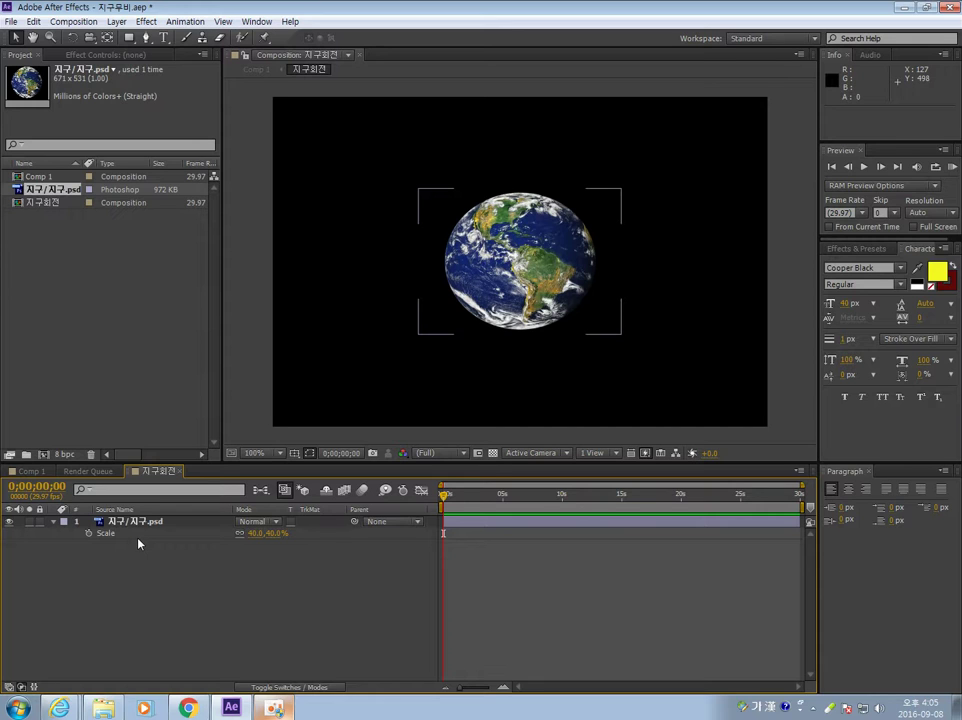
In 지구회전, reveal the Earth layer's Rotation property and start keyframing it at 0 seconds.
left_click(139, 537)
key("Hangul")
key("r")
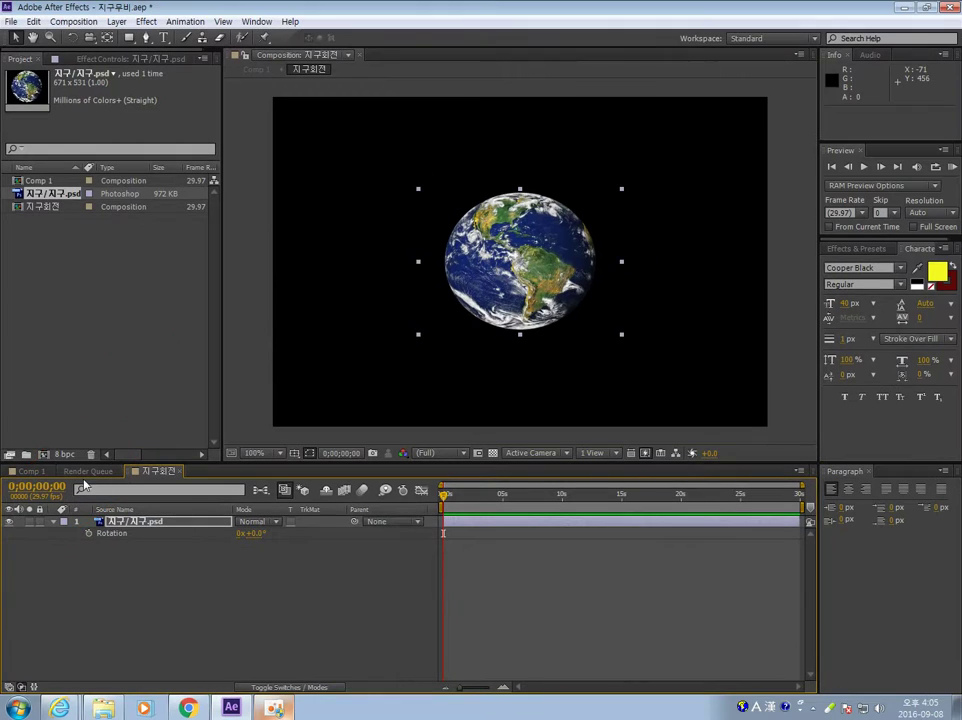
left_click(177, 345)
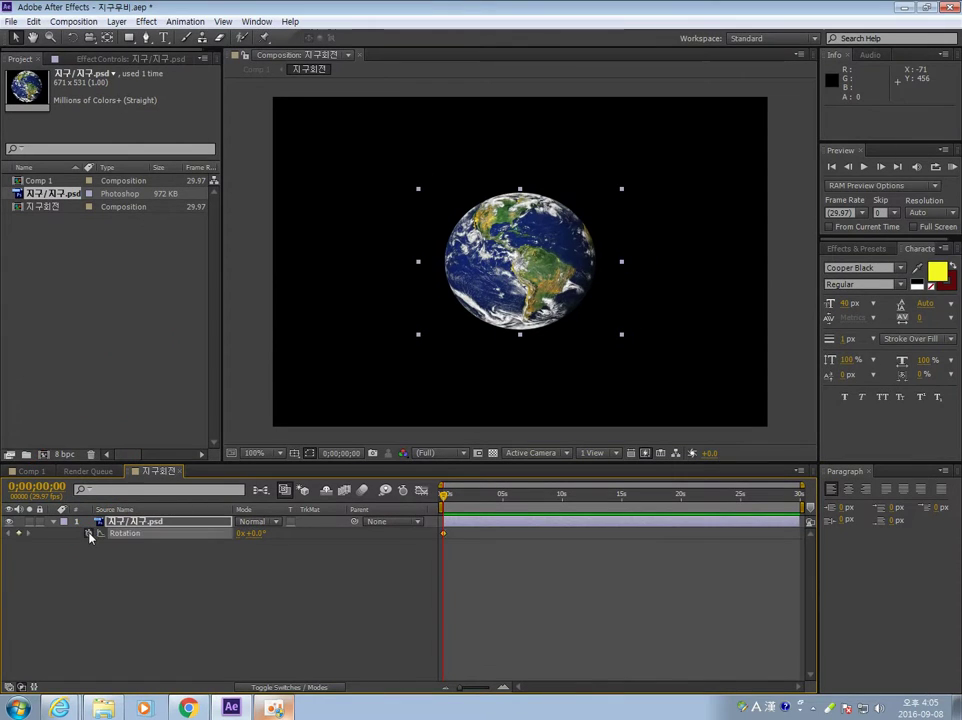
Go to 0;00;05;00, add a rotation keyframe on the Earth layer and set it to -3 revolutions.
left_click(37, 486)
left_click(47, 486)
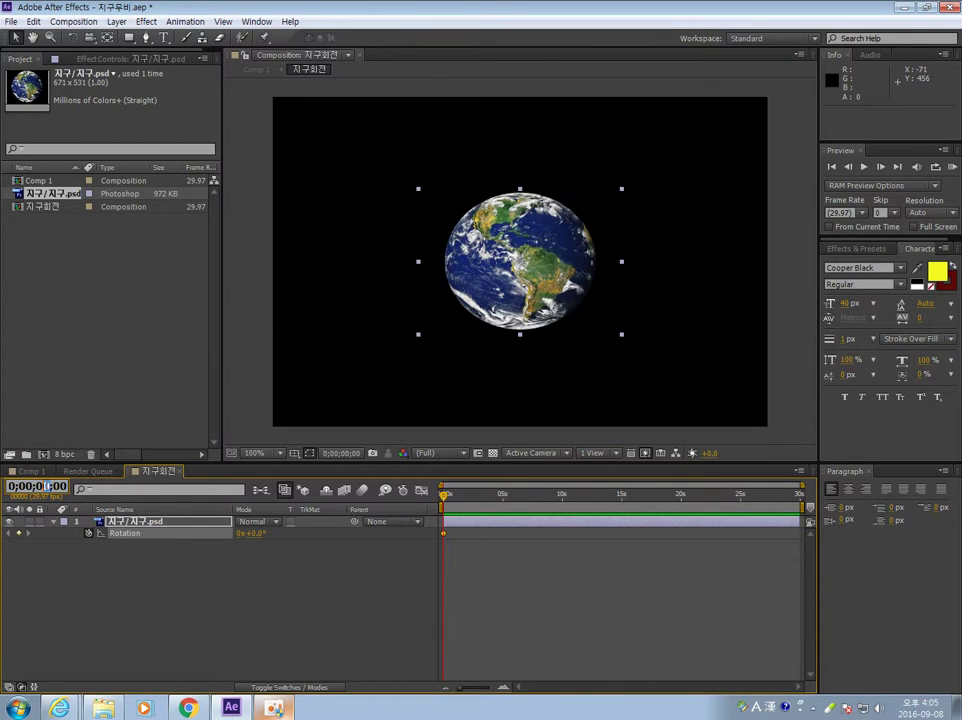
type("500")
key("Return")
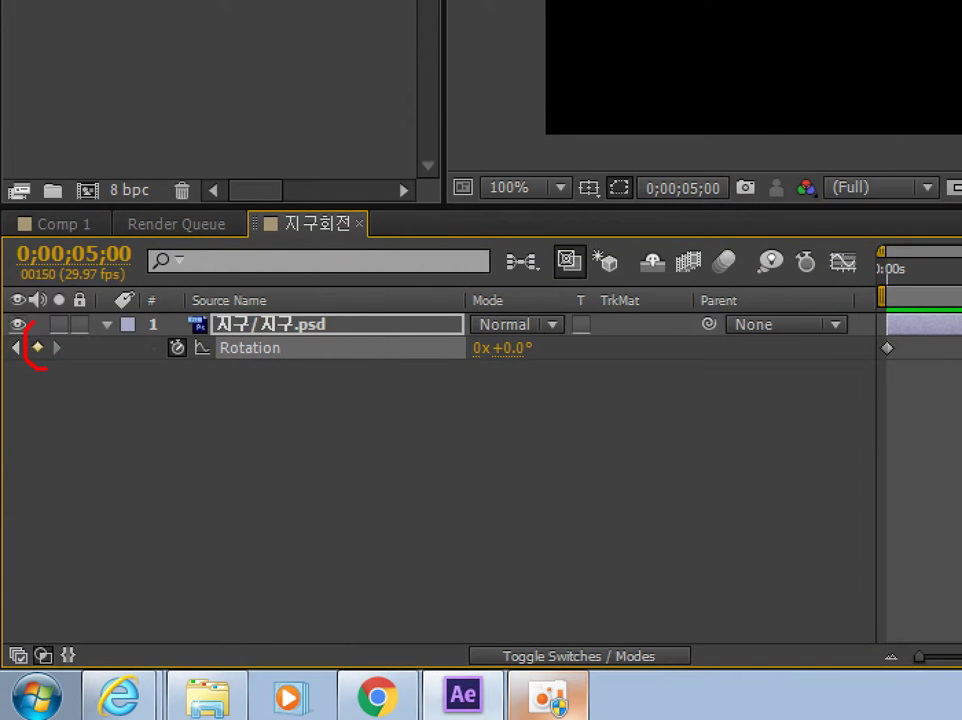
mouse_move(34, 322)
left_mouse_down()
mouse_move(47, 363)
mouse_move(17, 400)
left_mouse_up()
key("Escape")
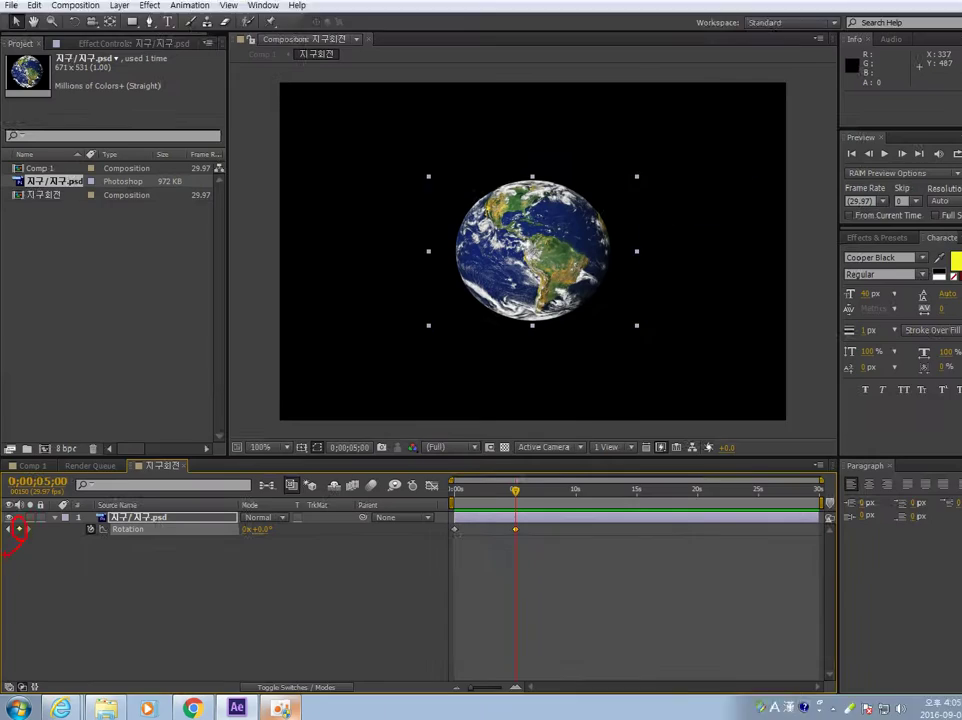
left_click(480, 348)
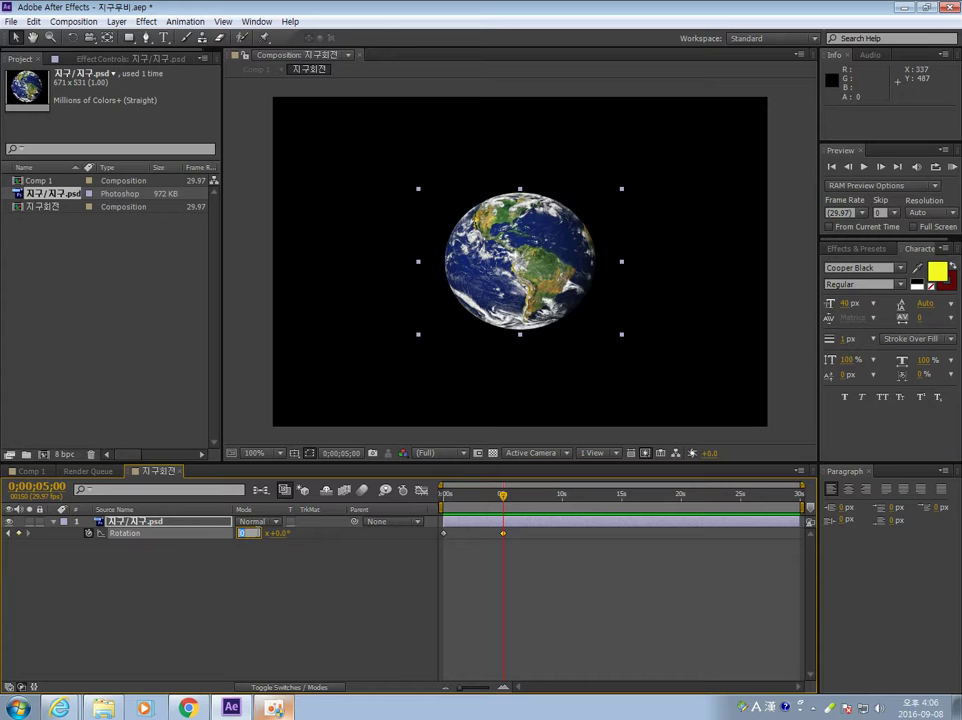
type("-3")
key("Return")
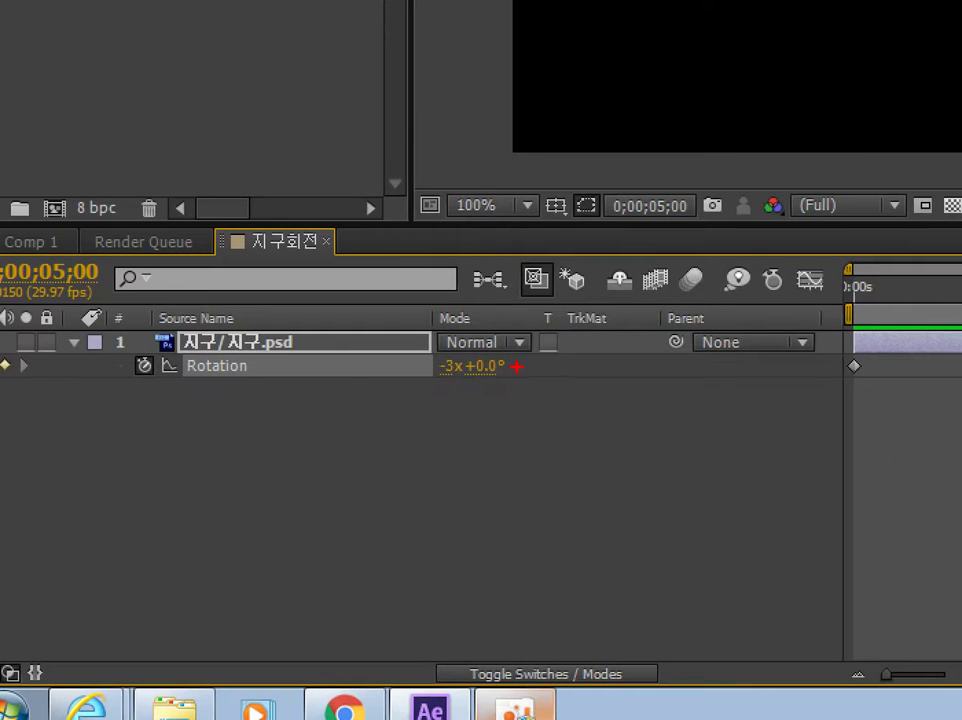
left_click_drag(364, 384, 62, 629)
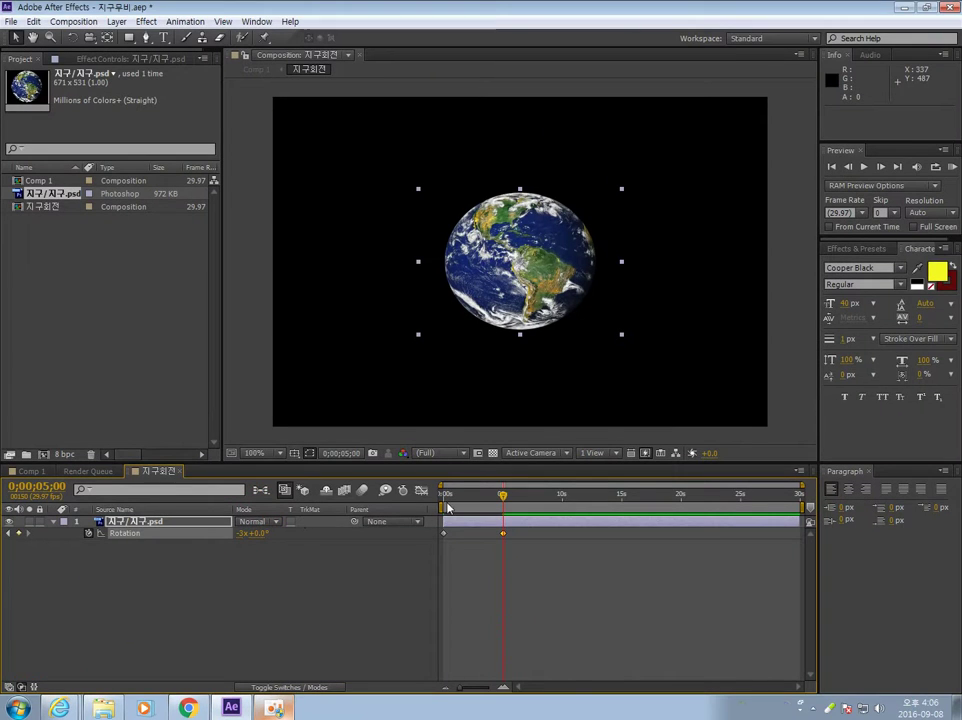
Return to the start of the timeline and play a RAM preview of the Earth's rotation.
left_click_drag(505, 496, 378, 491)
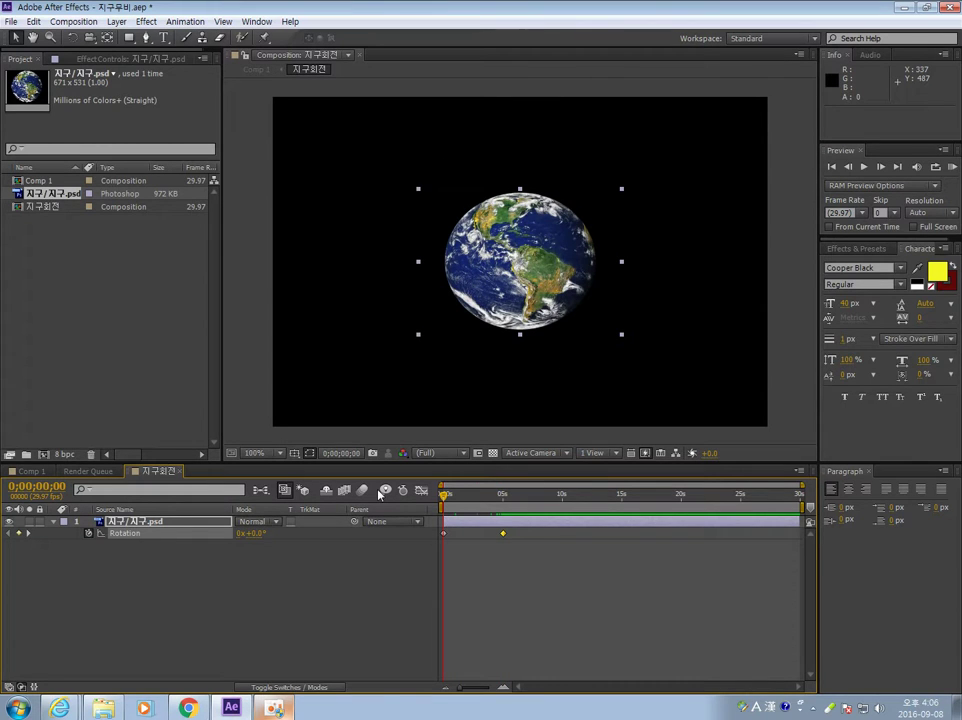
left_click(953, 167)
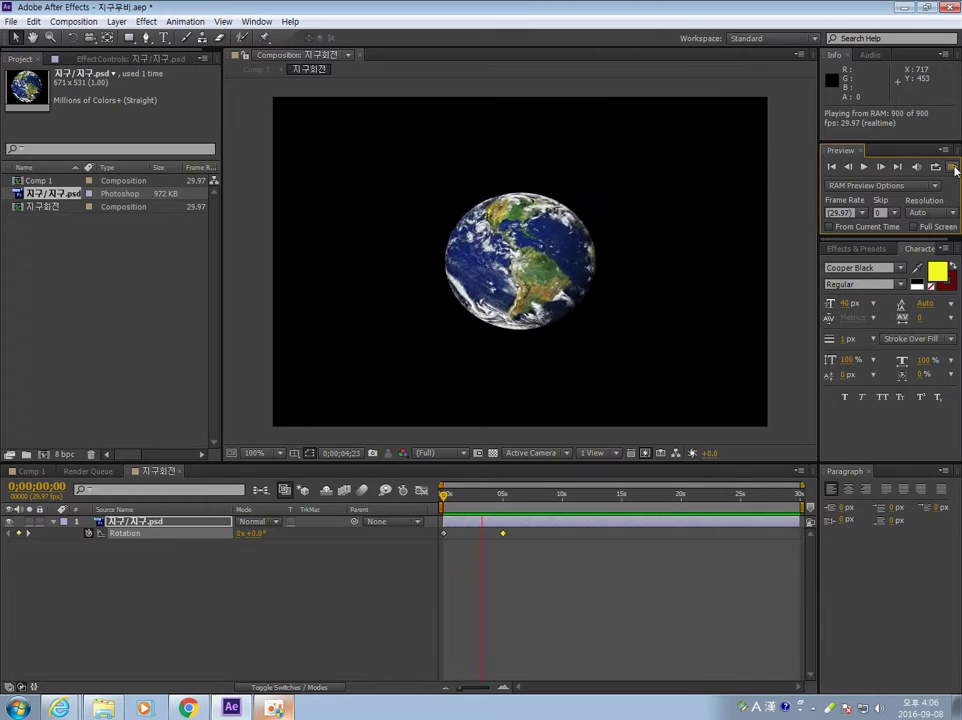
left_click(752, 318)
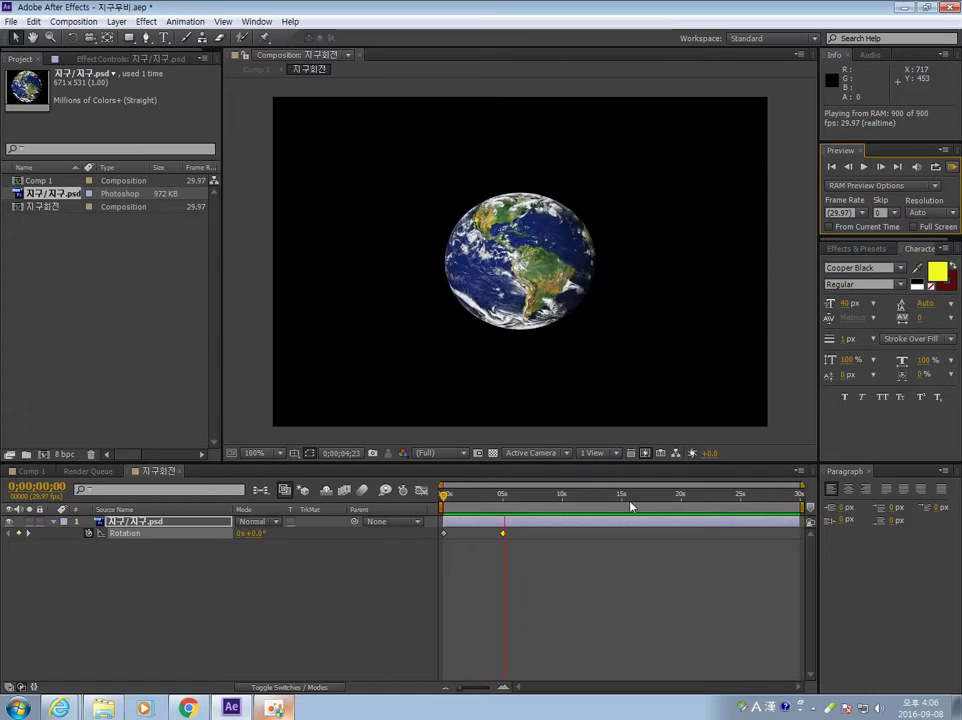
key("space")
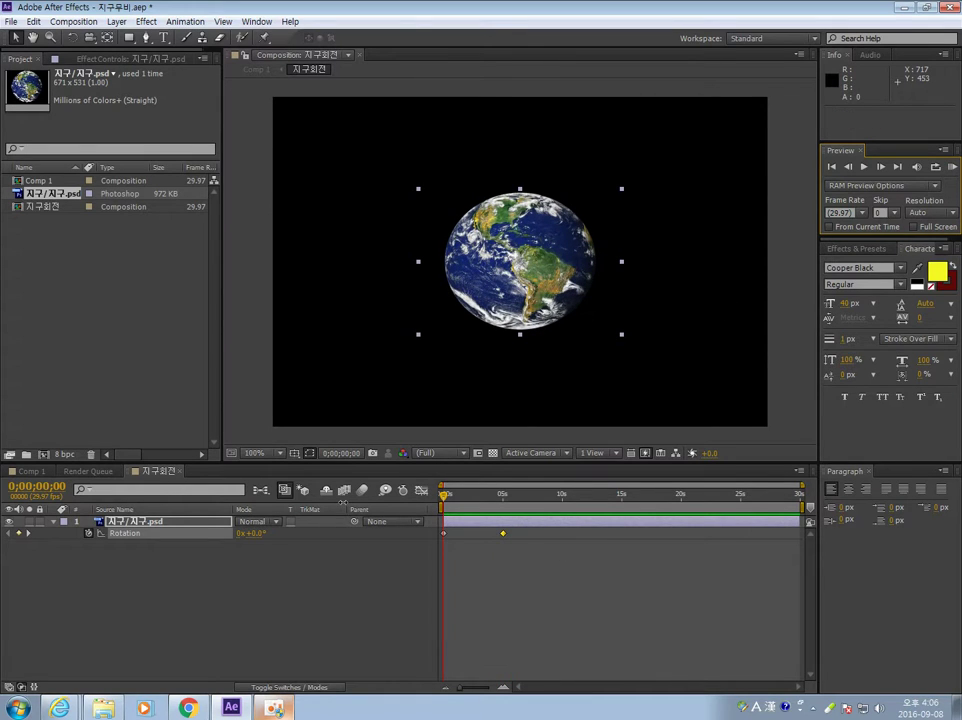
Compare the Comp 1 and 지구회전 timelines and examine how they are nested in the composition mini-flowchart.
left_click(38, 472)
left_click(158, 471)
key("ctrl+1")
left_click(223, 475)
left_click_drag(141, 479, 165, 510)
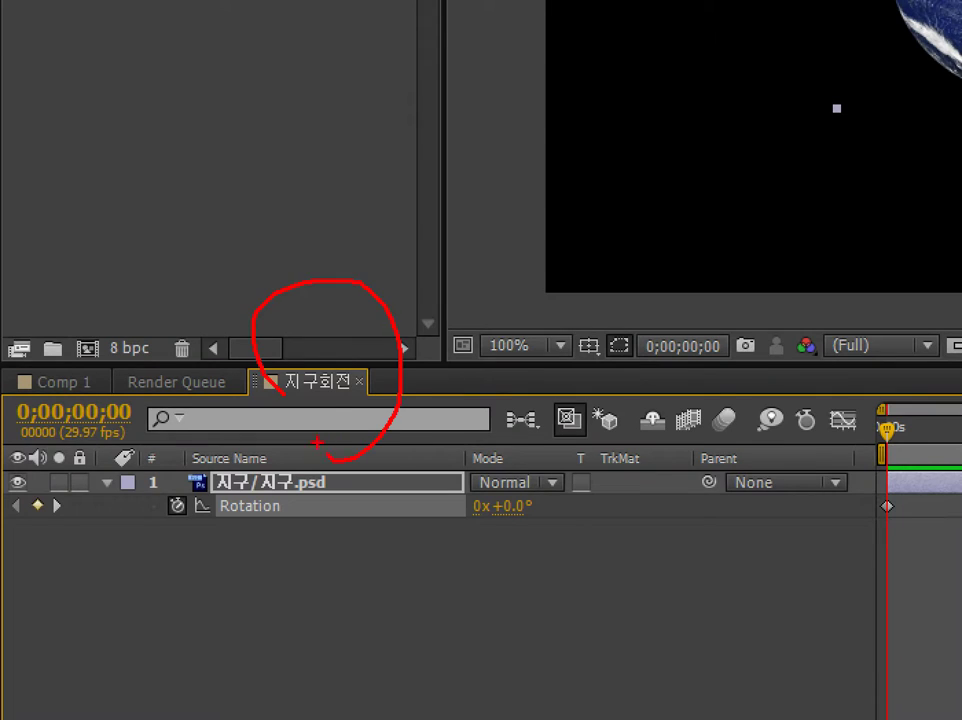
mouse_move(16, 421)
left_mouse_down()
mouse_move(14, 459)
mouse_move(40, 414)
left_mouse_up()
key("Escape")
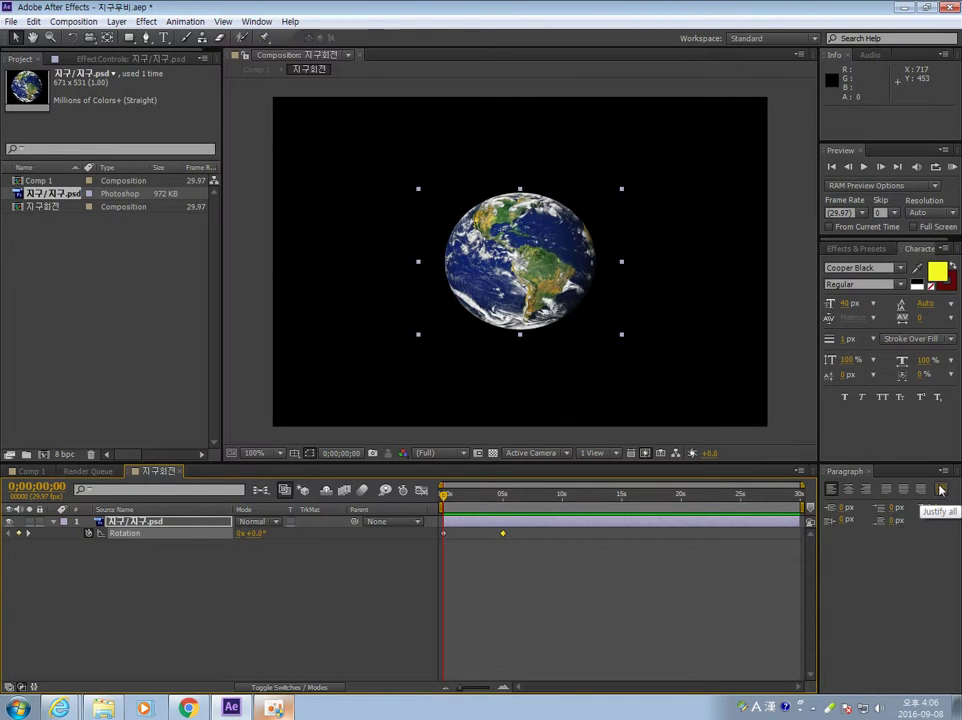
left_click(261, 490)
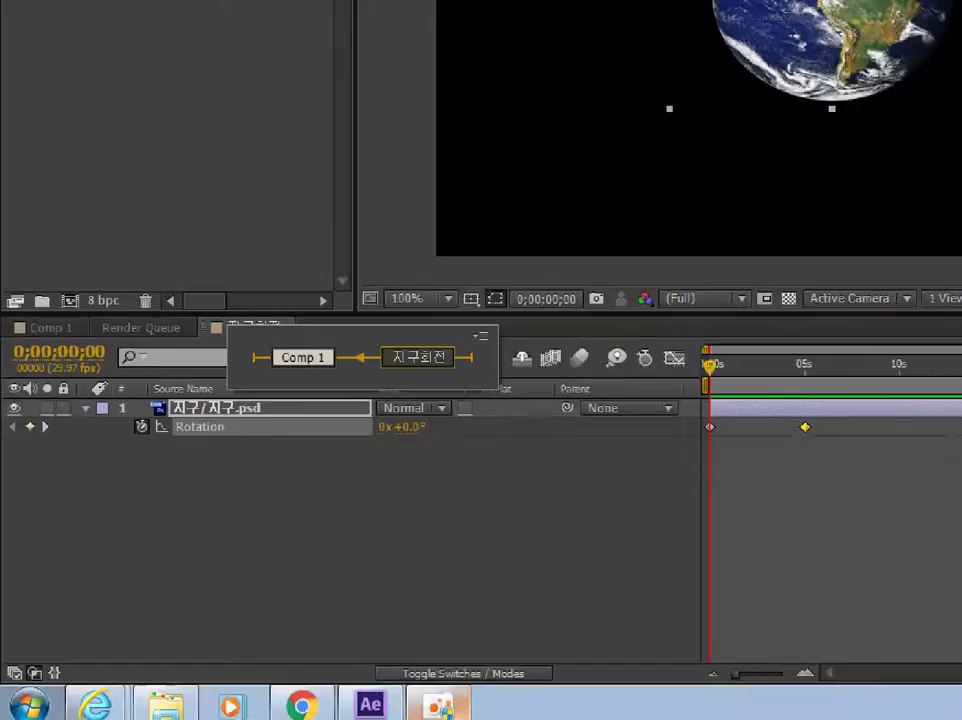
left_click(736, 371)
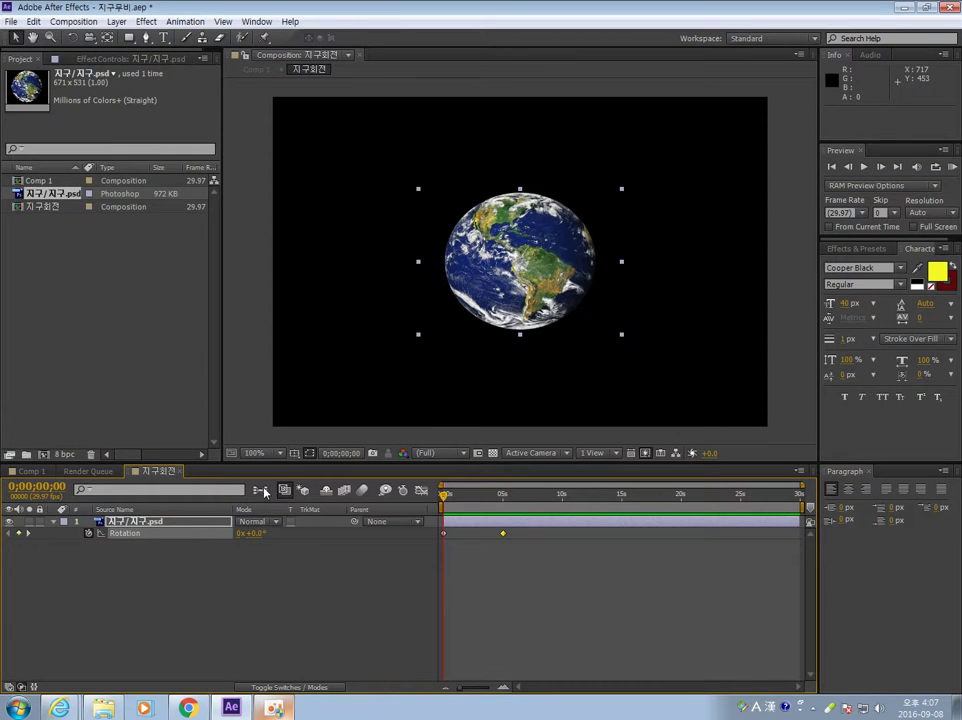
Examine how 지구회전 feeds into Comp 1 in the composition mini-flowchart.
left_click(492, 368)
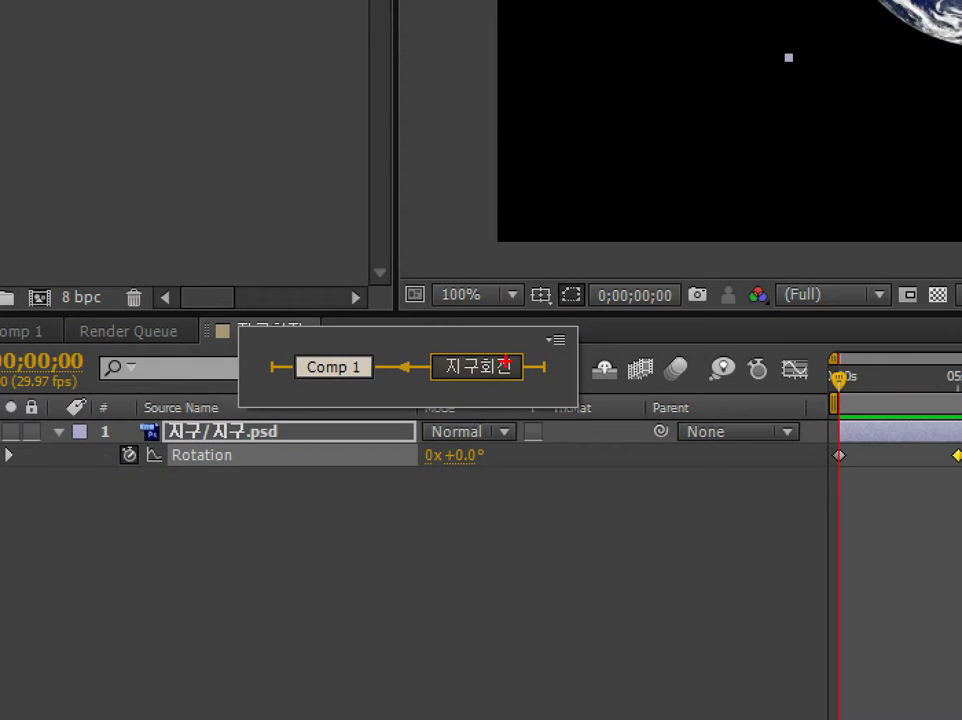
left_click_drag(547, 383, 490, 477)
key("Escape")
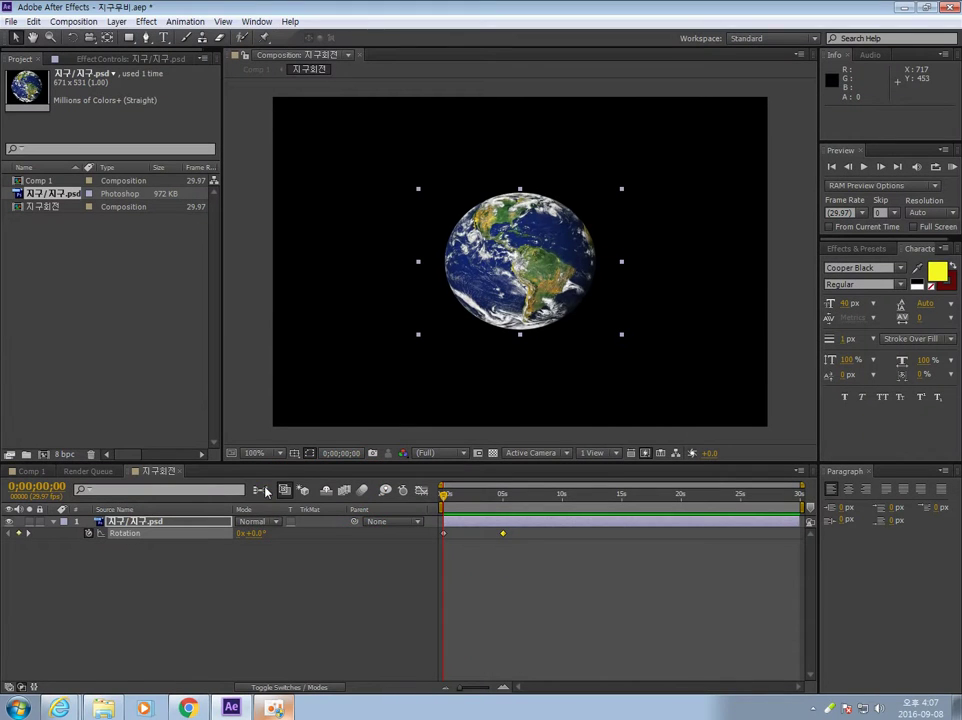
left_click(262, 490)
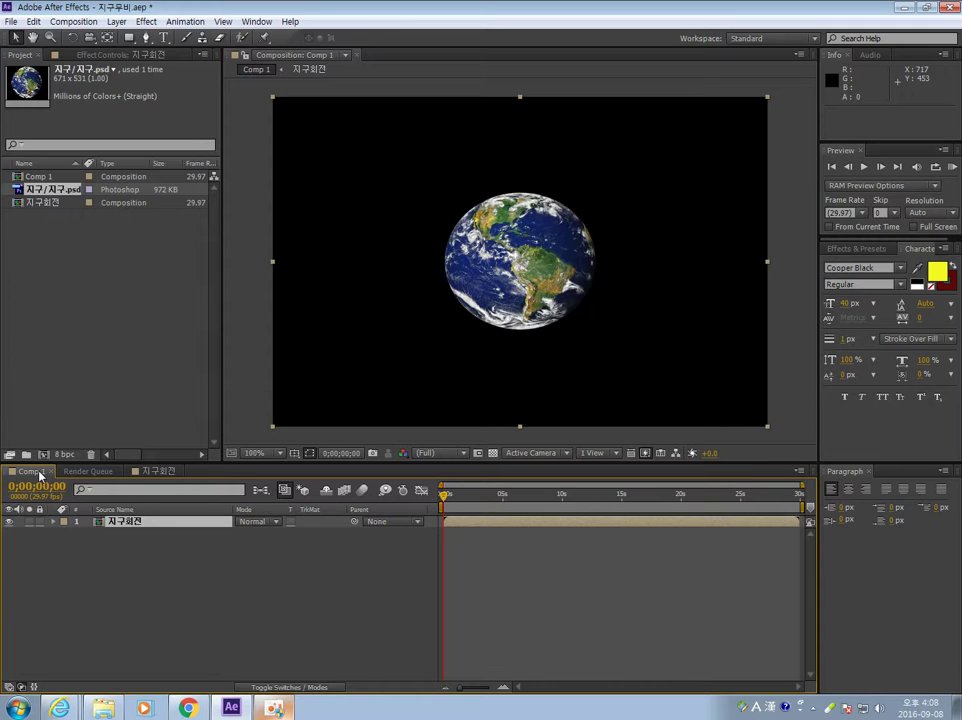
Rename Comp 1 as 지구전진 in its composition settings.
key("ctrl+k")
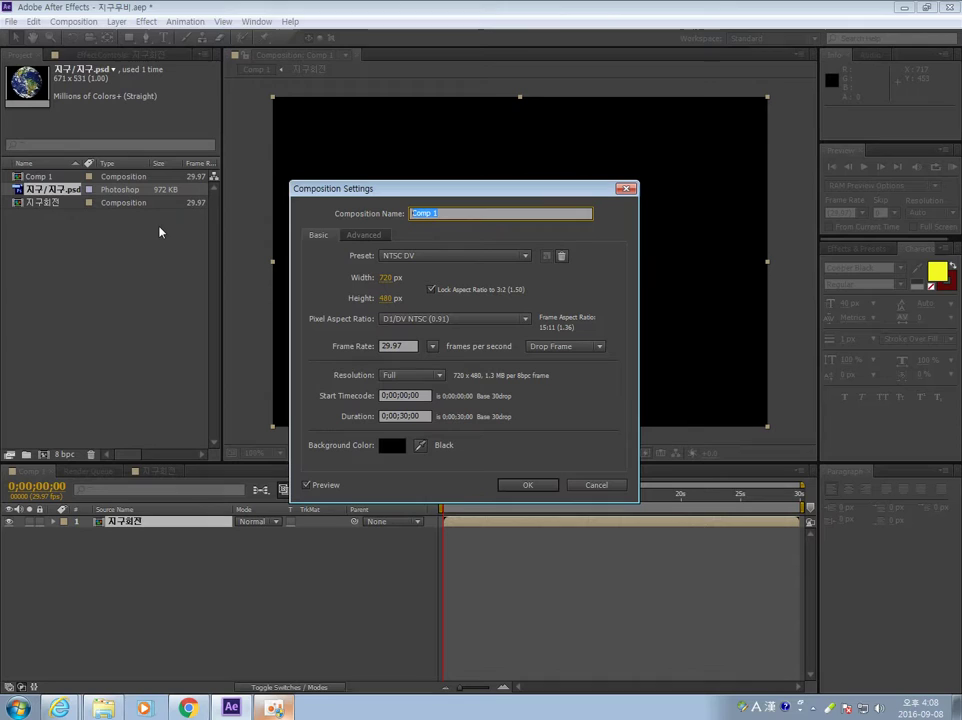
type("wl")
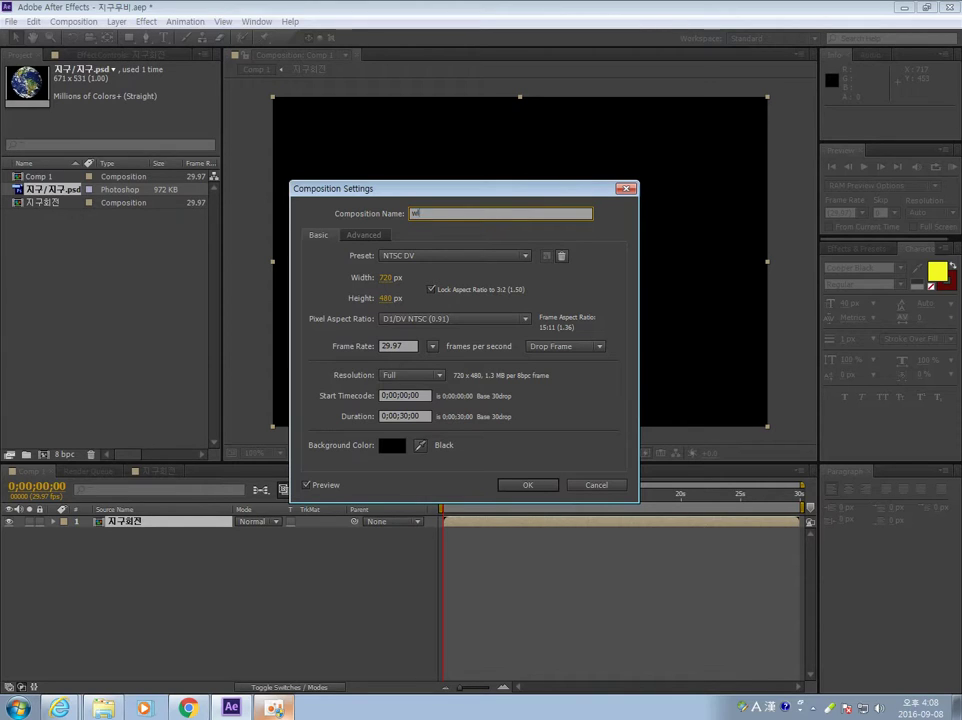
key("BackSpace")
key("BackSpace")
key("Hangul")
type("지구")
type("전ㅊ")
type("ㅣ")
type("ㄴ")
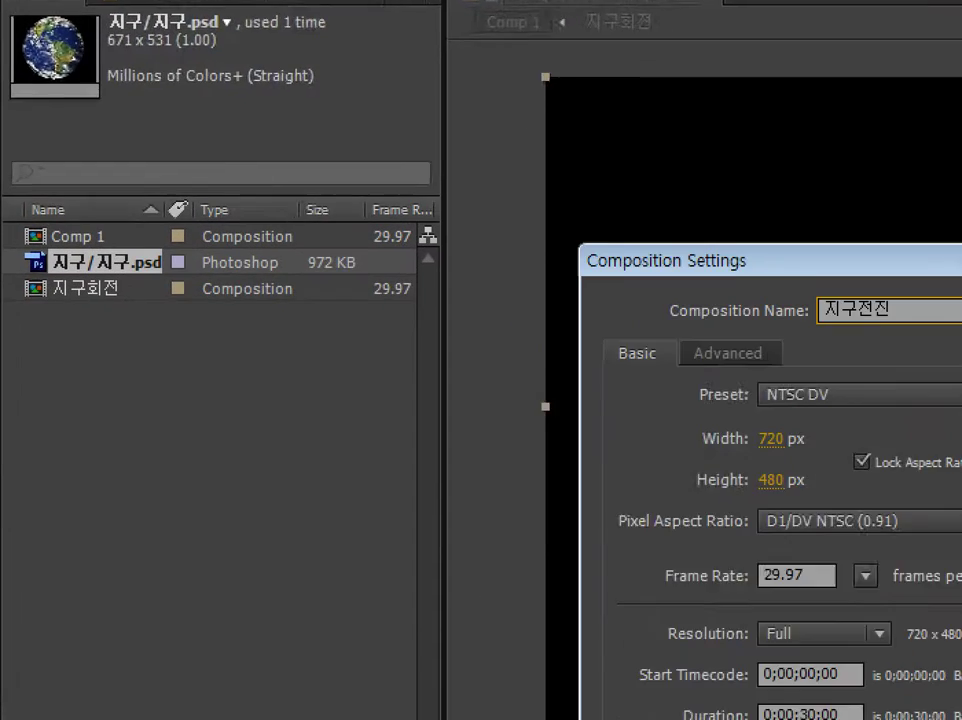
key("Return")
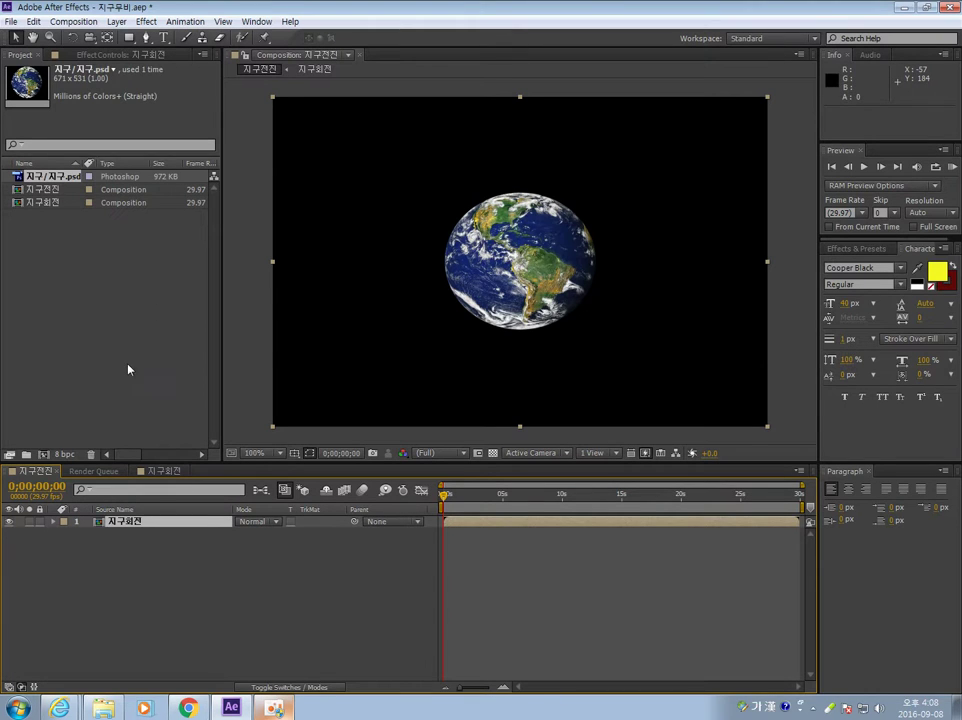
Keyframe the 지구회전 layer's Position at 0 and 5 seconds, with the start value at 960, 240 outside the frame.
mouse_move(444, 494)
left_mouse_down()
mouse_move(626, 500)
mouse_move(443, 500)
left_mouse_up()
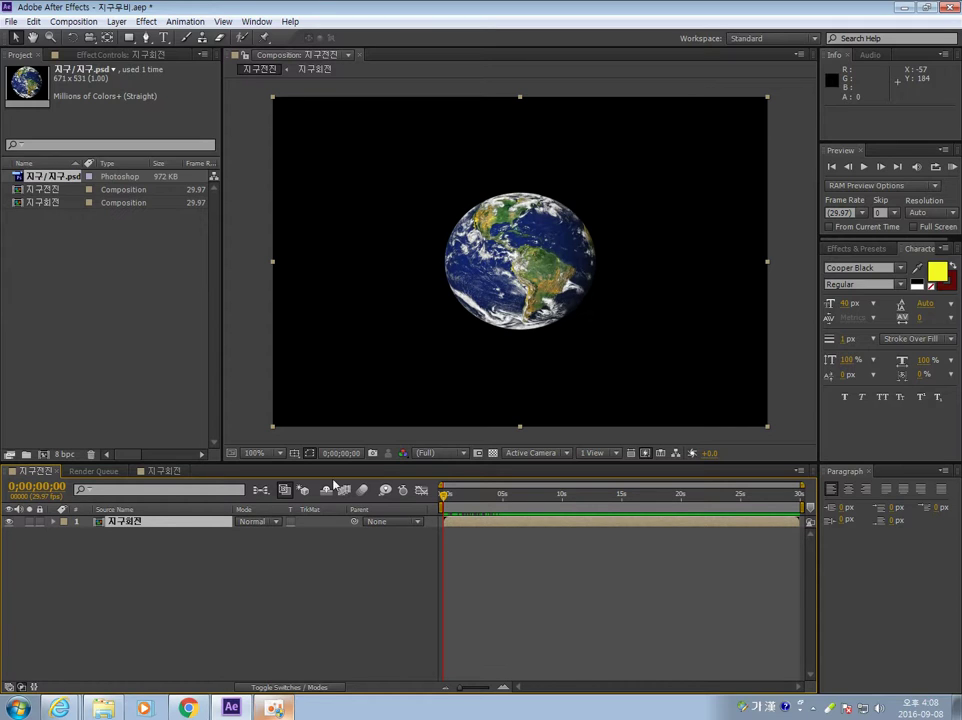
key("comma")
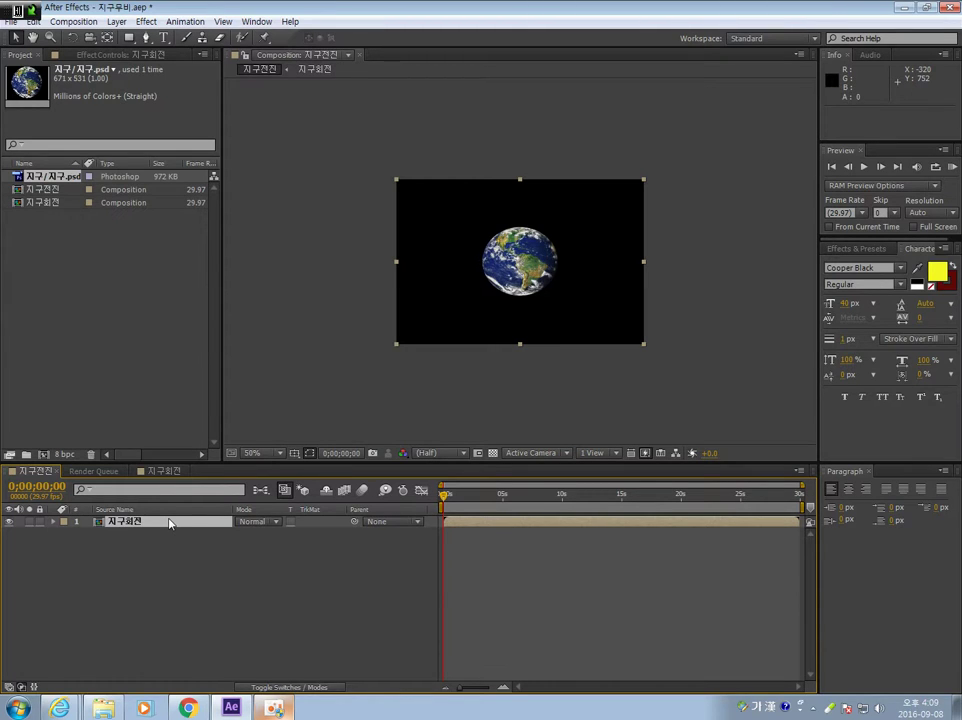
key("p")
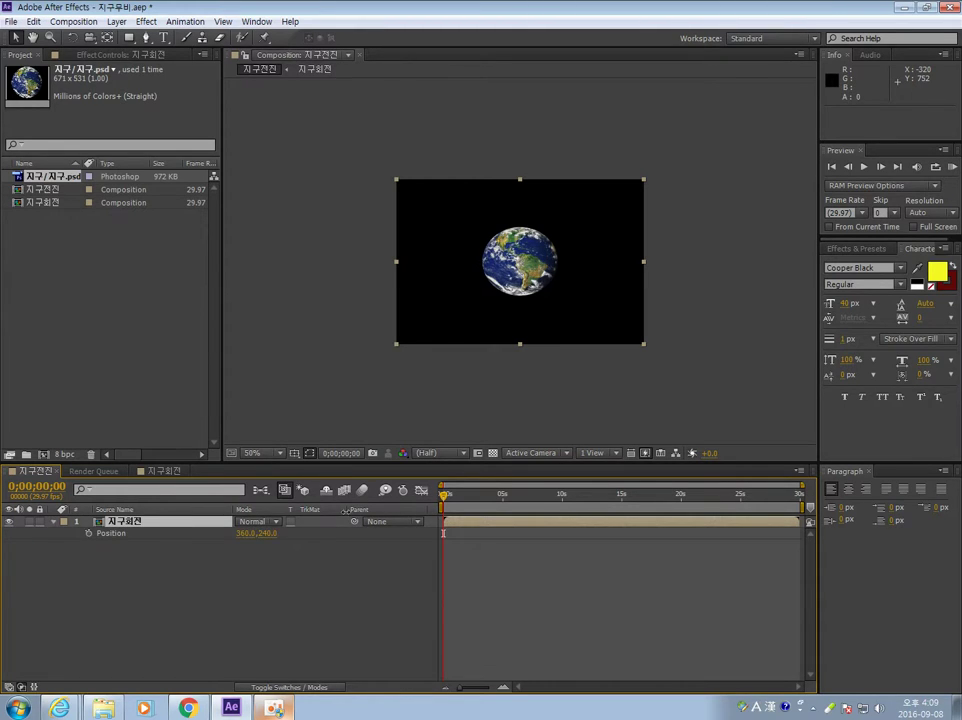
left_click(88, 533)
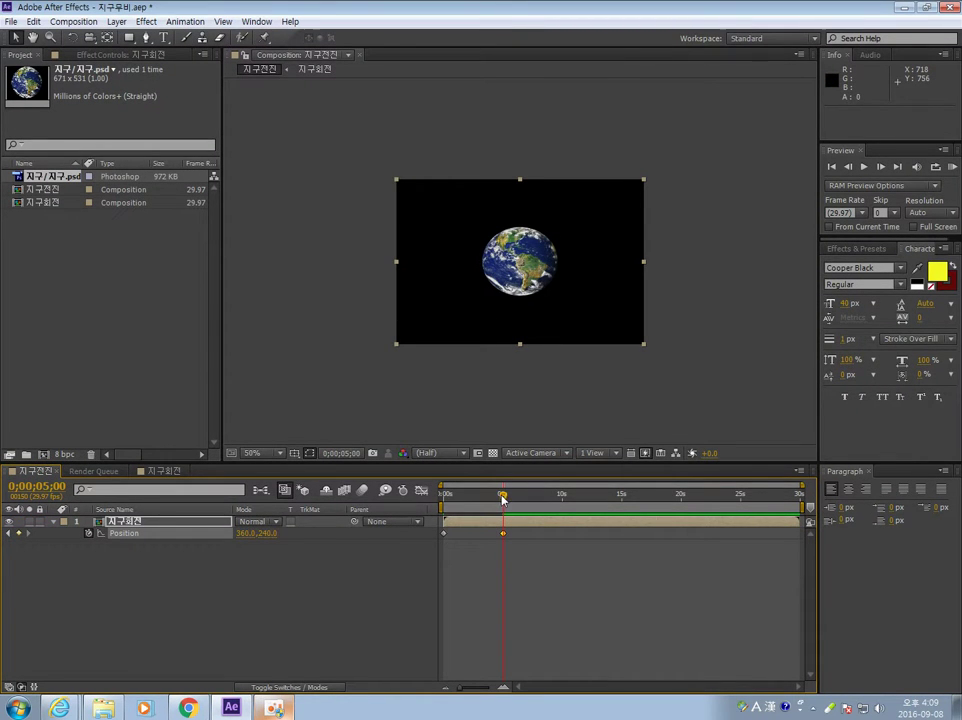
key("Home")
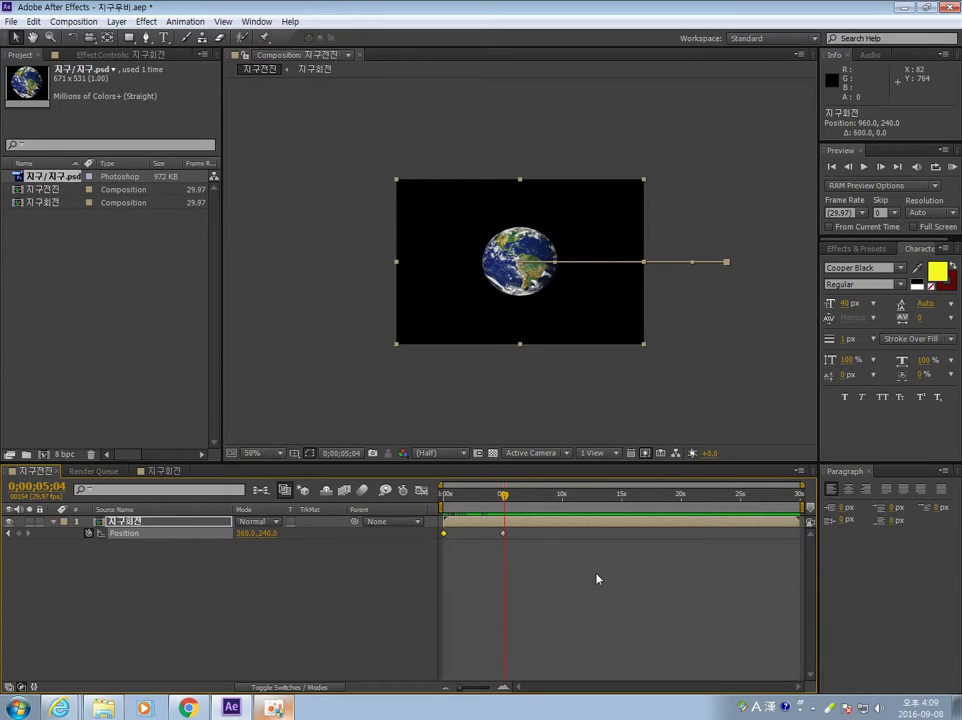
Play a RAM preview of the Earth's straight entry into the frame and return to 0 seconds.
left_click(951, 168)
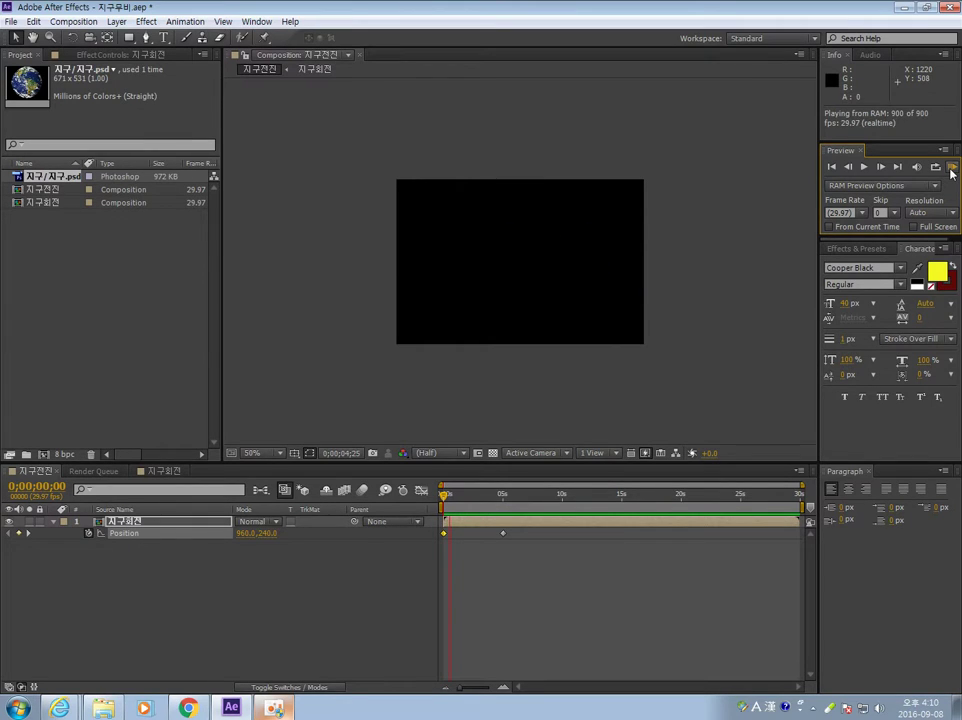
left_click(951, 170)
left_click(951, 168)
left_click(951, 168)
left_click(951, 170)
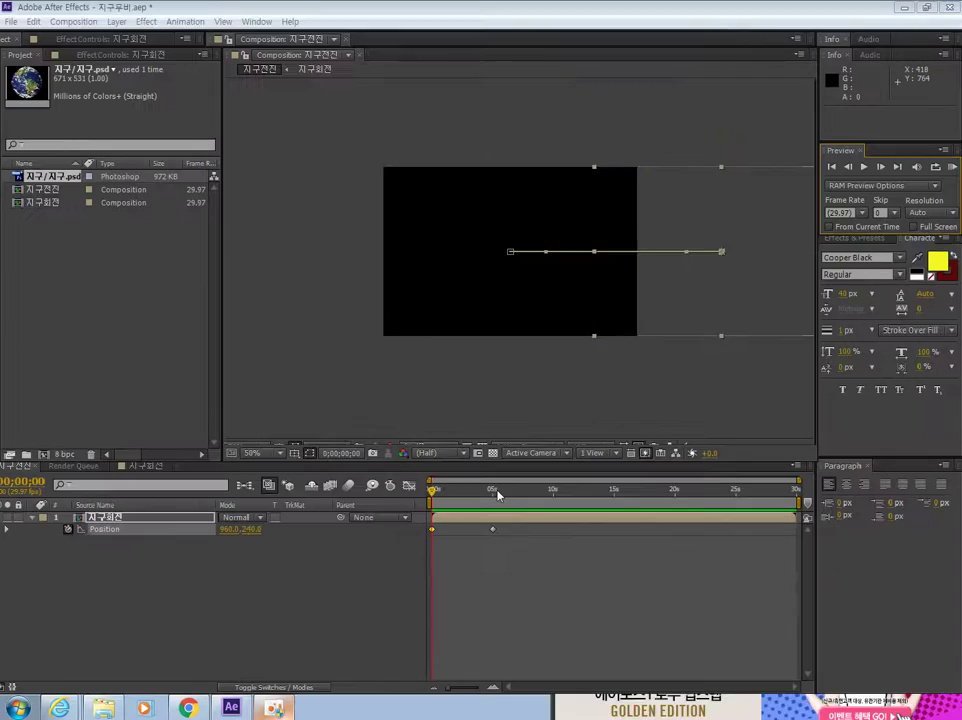
mouse_move(444, 495)
left_mouse_down()
mouse_move(503, 495)
mouse_move(458, 503)
mouse_move(444, 495)
left_mouse_up()
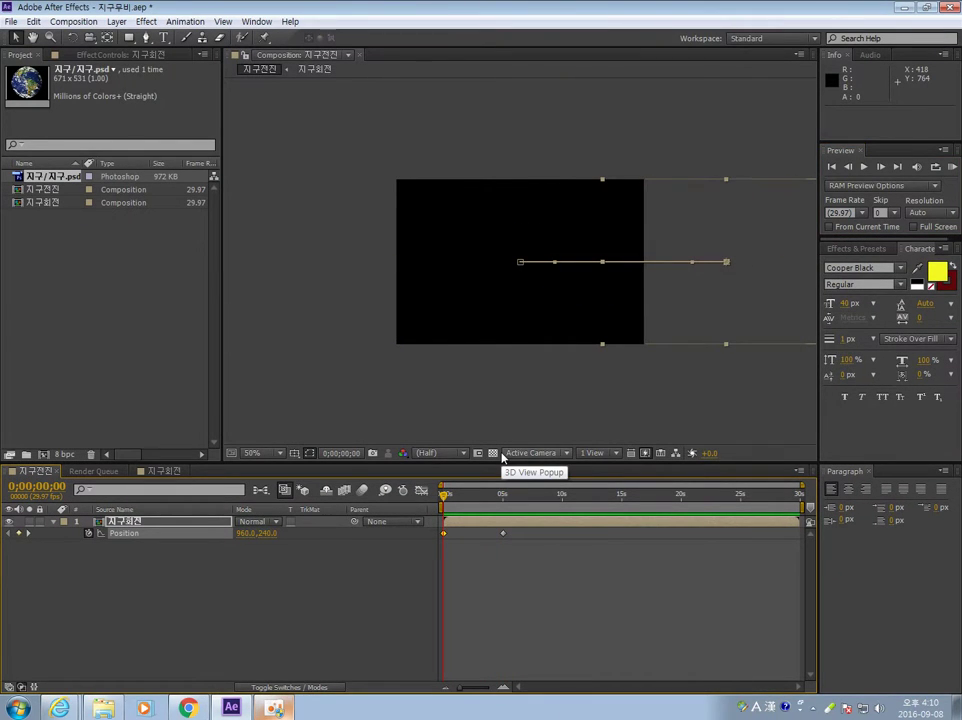
Curve the Earth's path with position keyframes at 0;00;01;19 (467, 103), near 3 seconds (about 123, 239) and 0;00;04;05 (276, 378.3).
scroll(502, 457, "up", 1)
left_click_drag(444, 496, 463, 497)
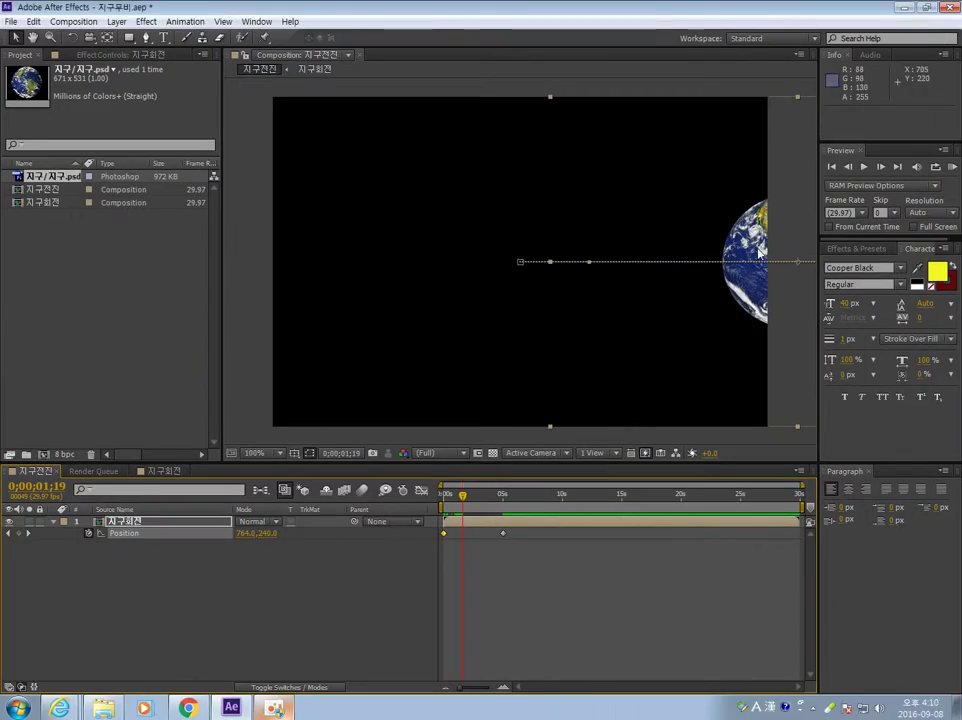
left_click_drag(758, 241, 556, 150)
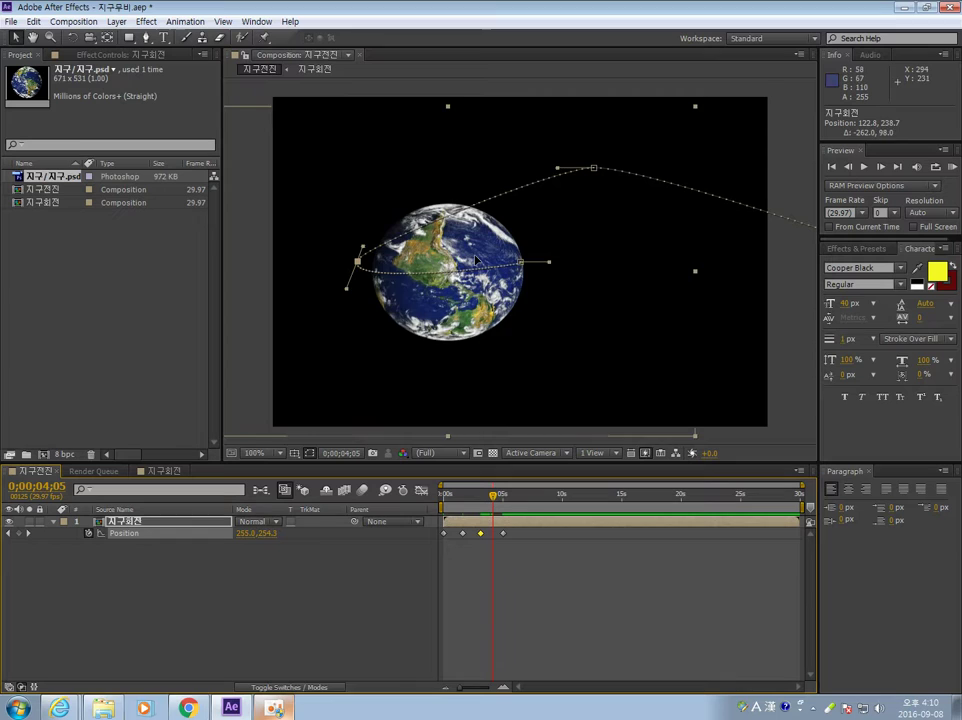
left_click_drag(475, 259, 490, 345)
left_click_drag(492, 494, 462, 496)
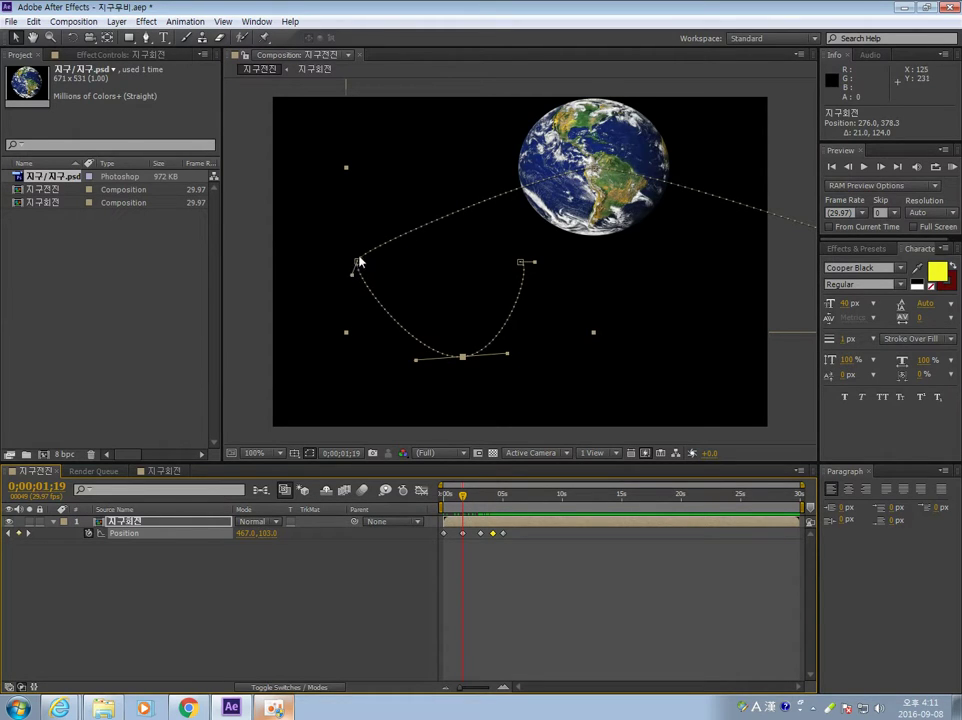
Smooth the motion path into a rounded loop, moving the 0;00;01;19 point to 497, 90 and the end point to 371, 249.
left_click(358, 263)
left_click_drag(358, 263, 310, 371)
left_click_drag(362, 250, 432, 123)
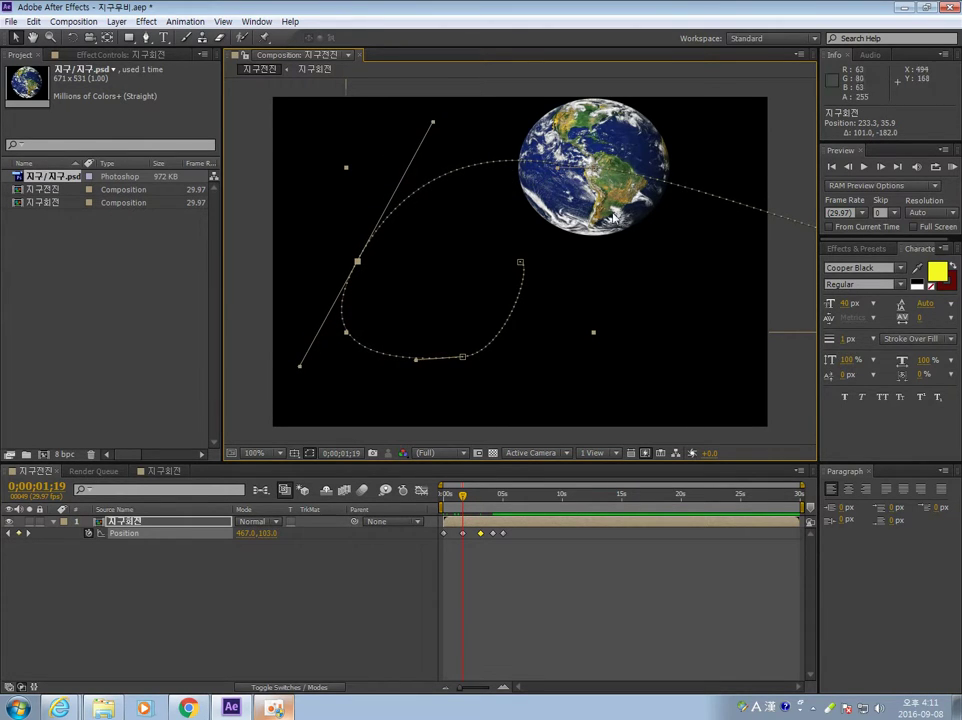
left_click_drag(558, 168, 621, 161)
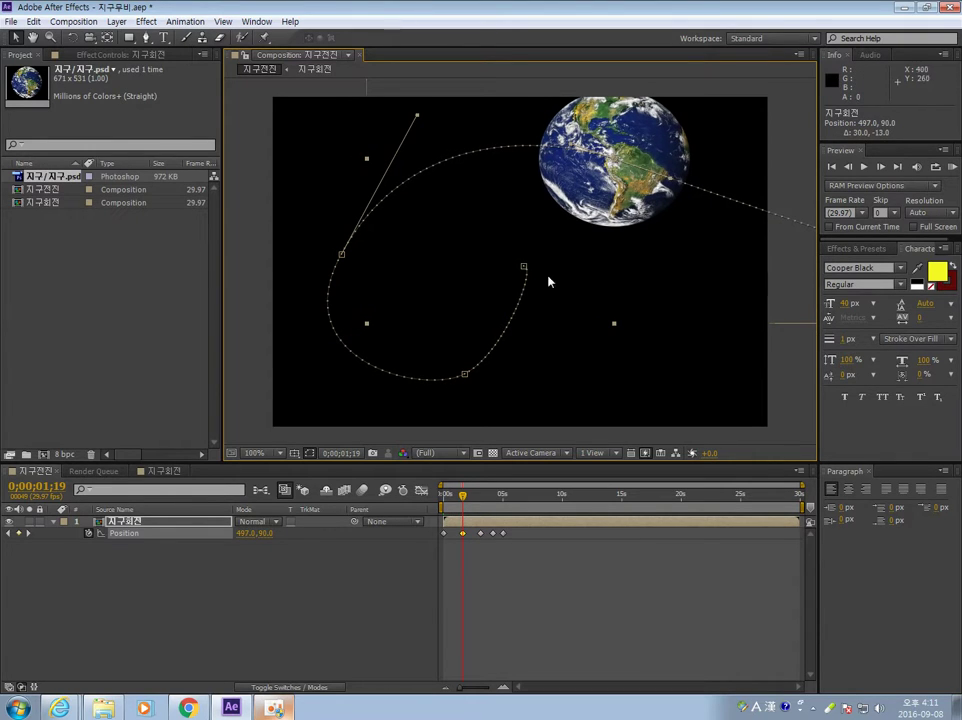
left_click_drag(523, 267, 528, 269)
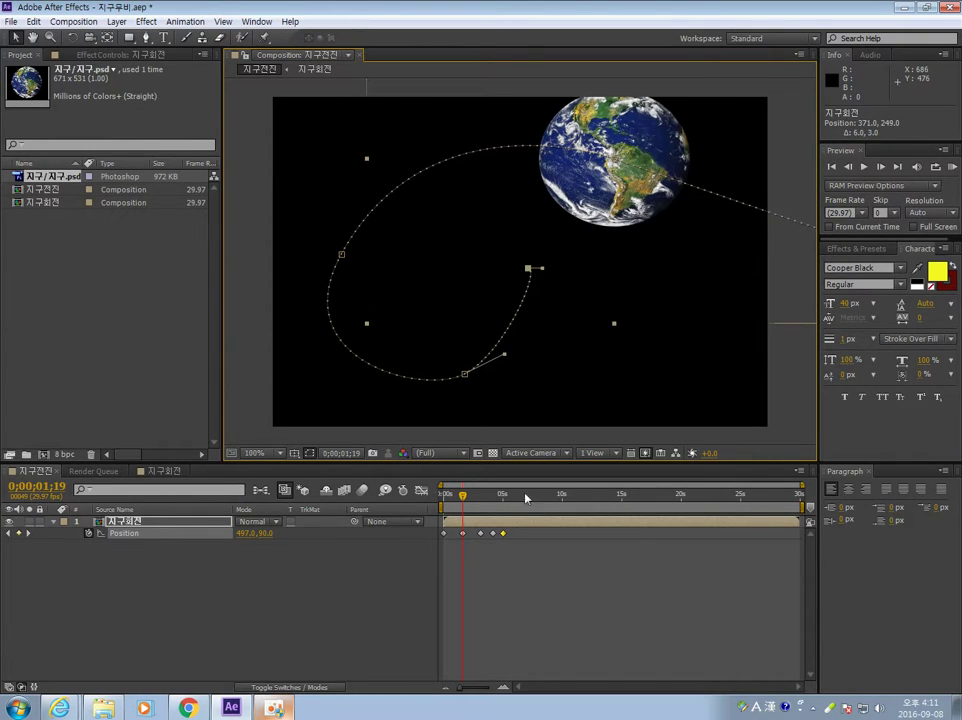
Play a RAM preview of the curved Earth motion from the start and return to 0 seconds.
left_click_drag(463, 502, 444, 502)
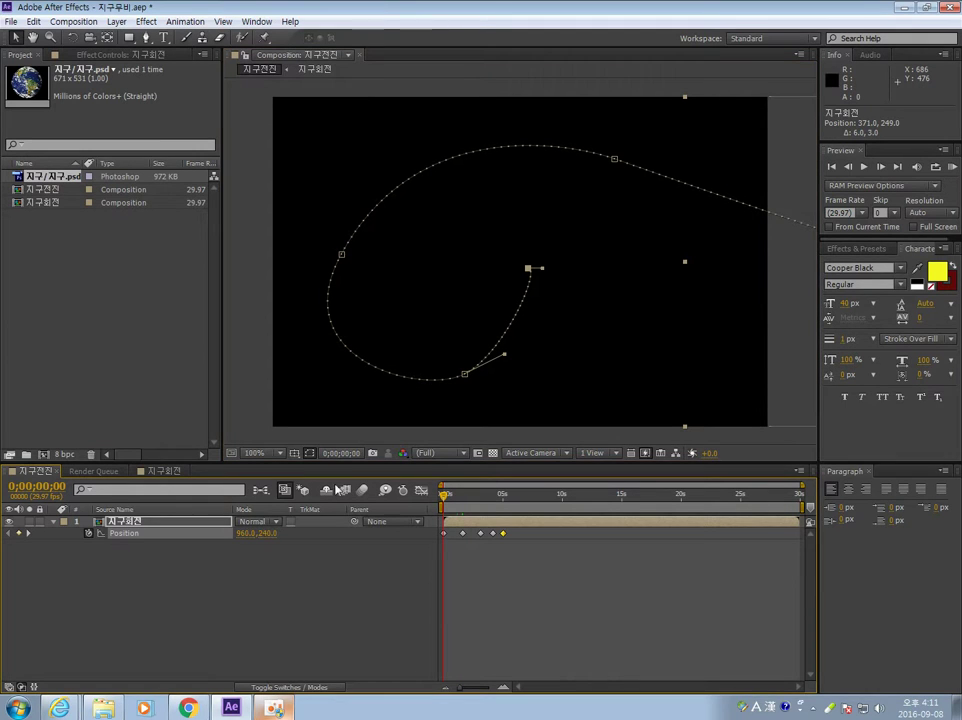
left_click(953, 168)
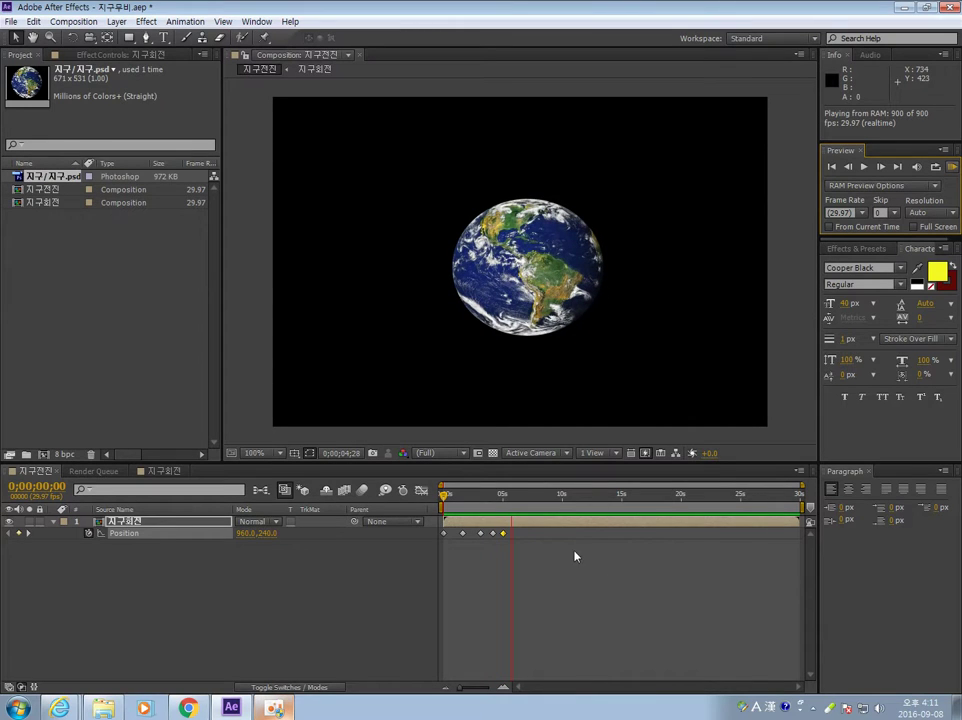
left_click(551, 498)
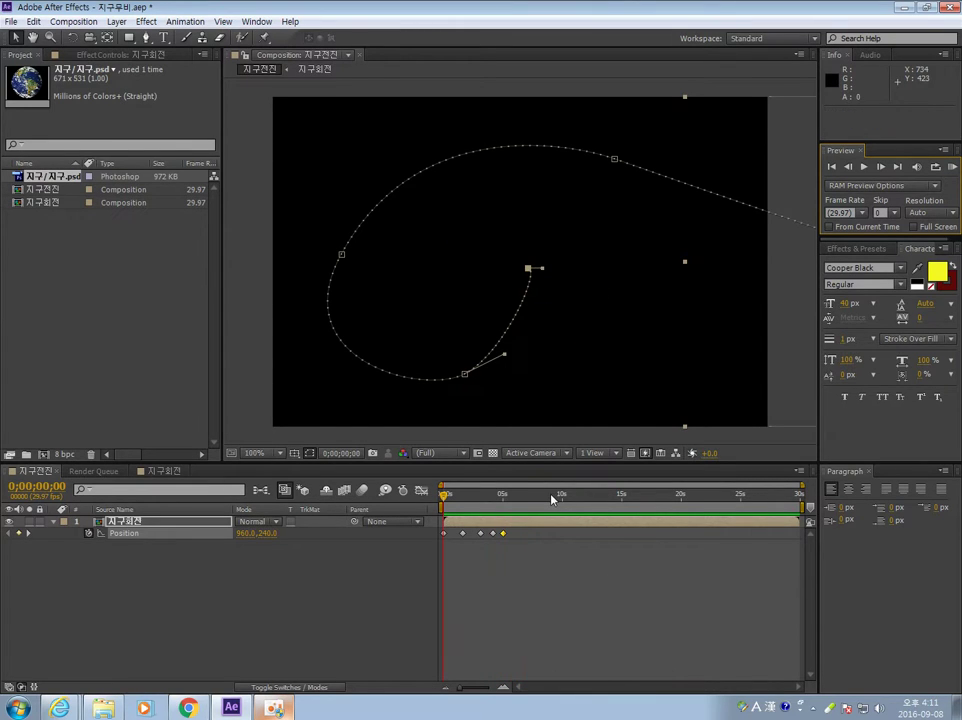
left_click(455, 499)
mouse_move(455, 499)
left_mouse_down()
mouse_move(518, 510)
mouse_move(444, 507)
mouse_move(513, 521)
mouse_move(440, 513)
left_mouse_up()
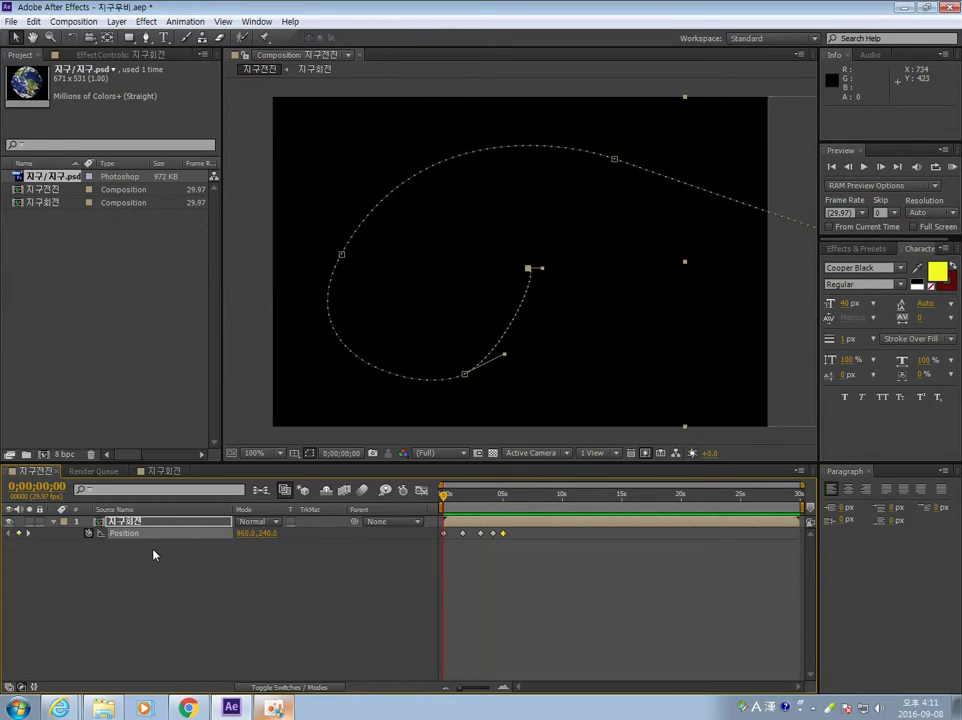
Start keyframing the 지구회전 layer's Scale at 0 seconds and add a second scale keyframe at 0;00;05;00.
key("s")
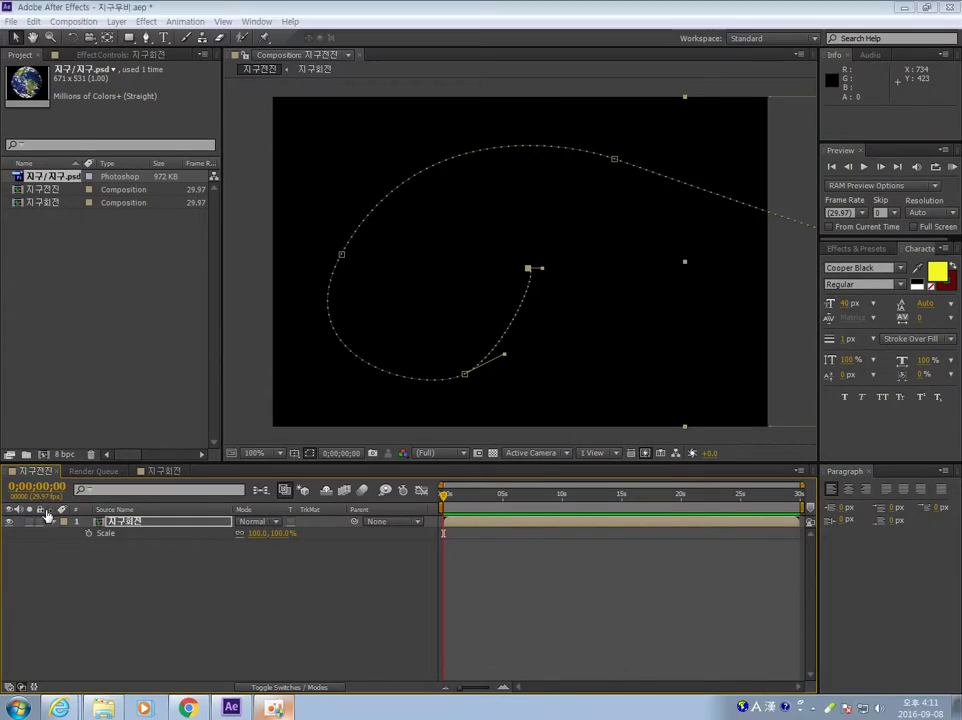
left_click(88, 533)
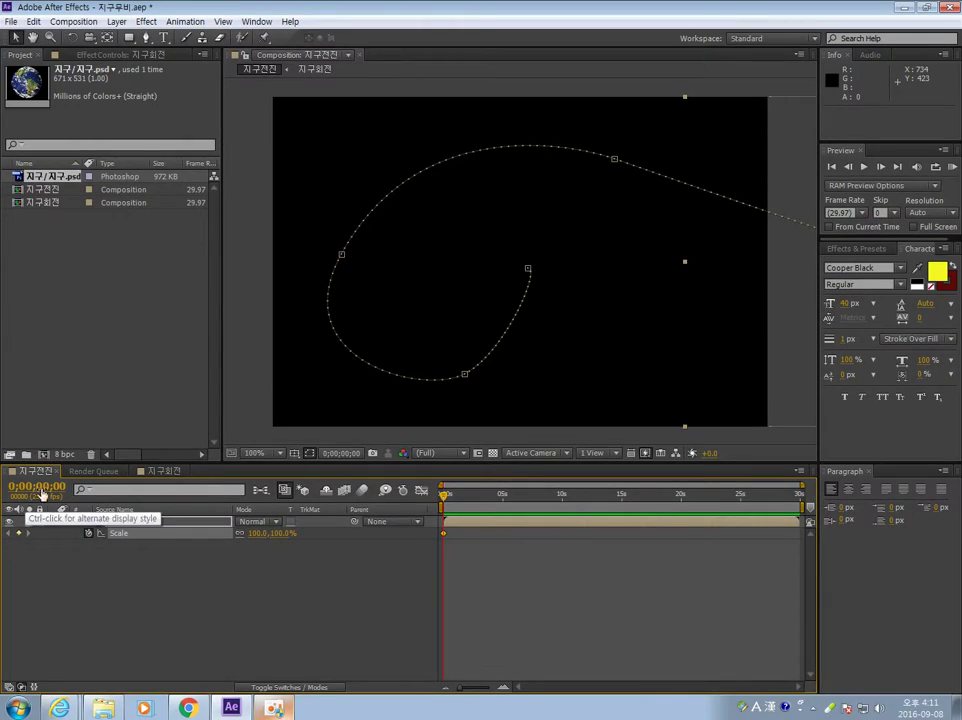
left_click(48, 487)
type("500")
key("Return")
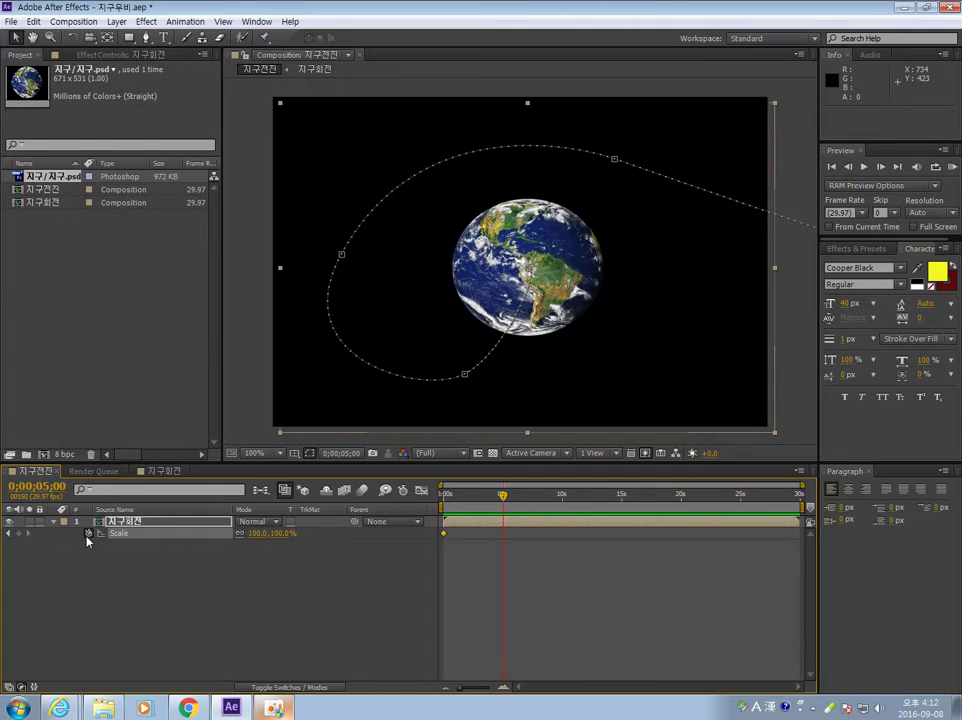
left_click(18, 533)
Set the layer's Scale to 150% at the 0-second keyframe and 60% at the 5-second keyframe.
left_click(10, 536)
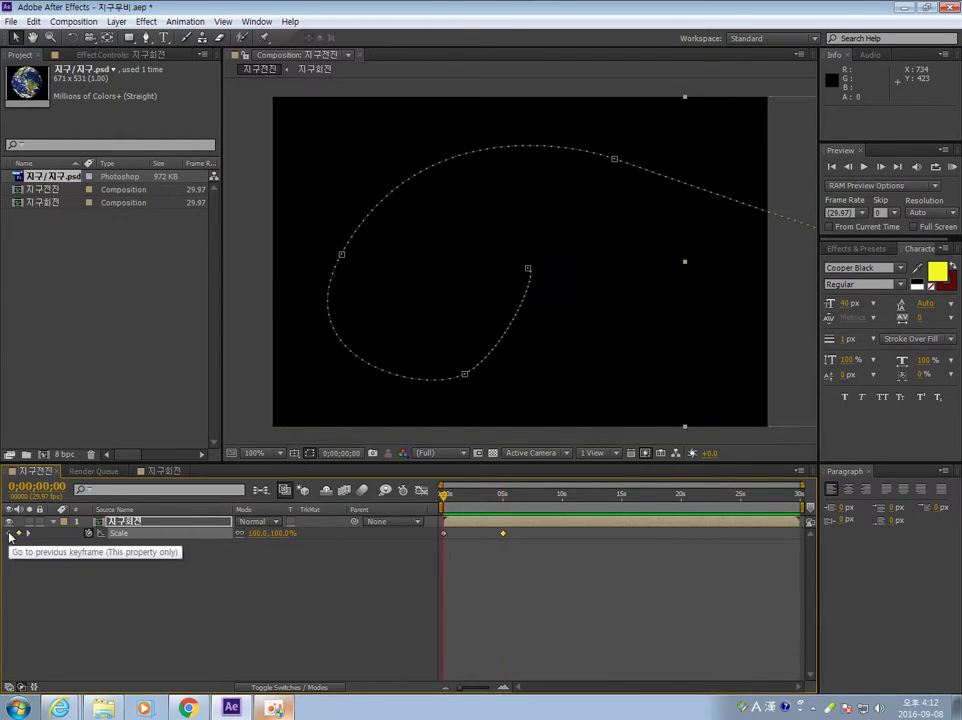
left_click(256, 533)
type("15")
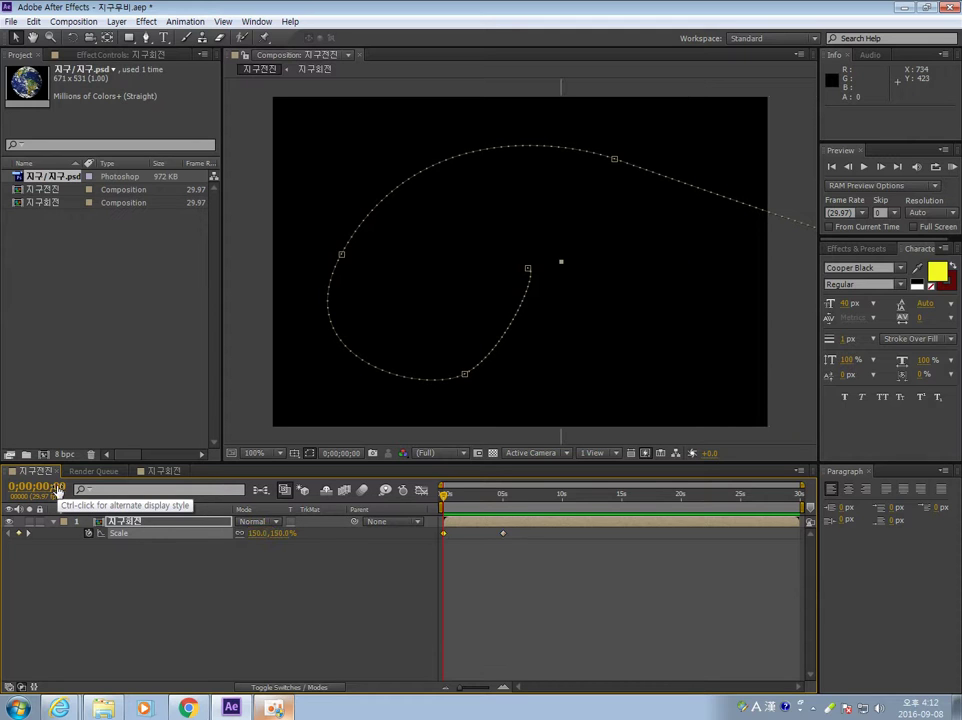
key("Return")
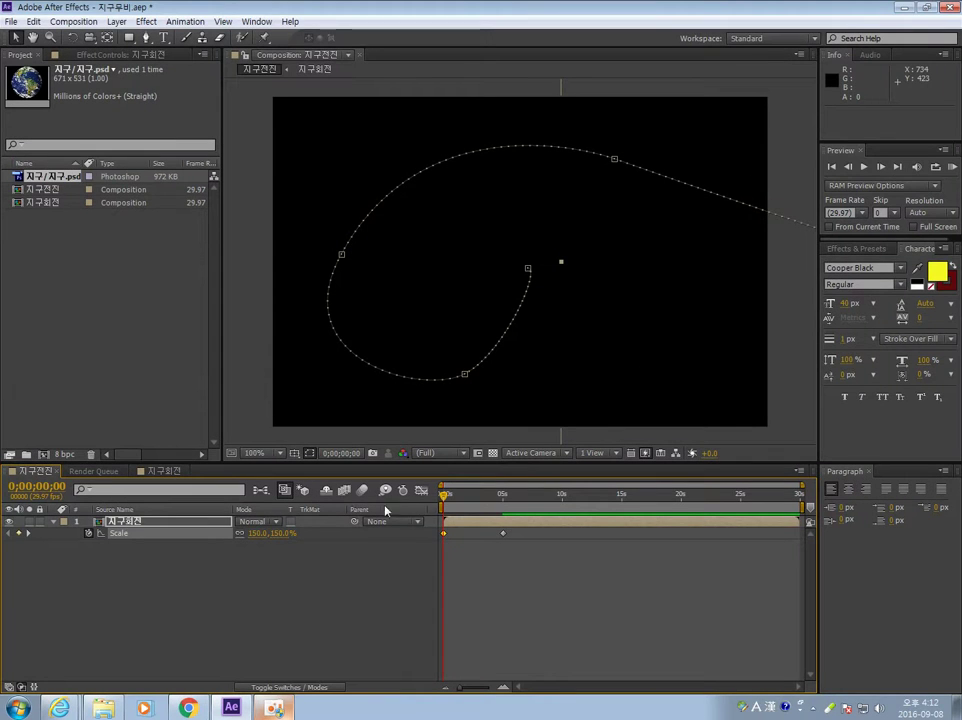
left_click(29, 529)
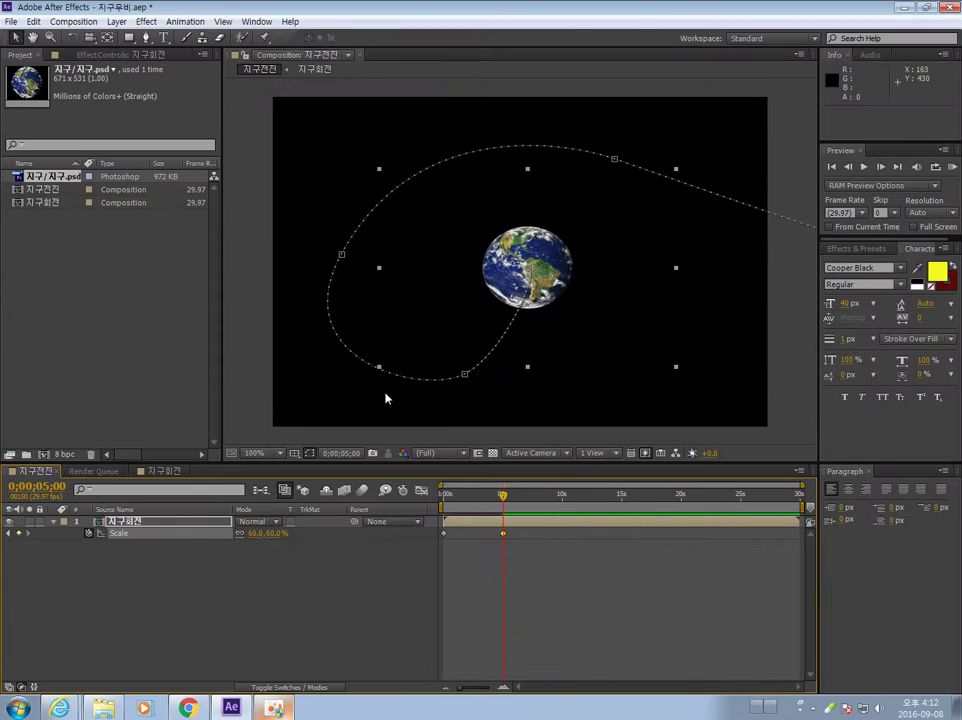
Play a RAM preview of the Earth shrinking along its path from the start, and stop it.
key("Home")
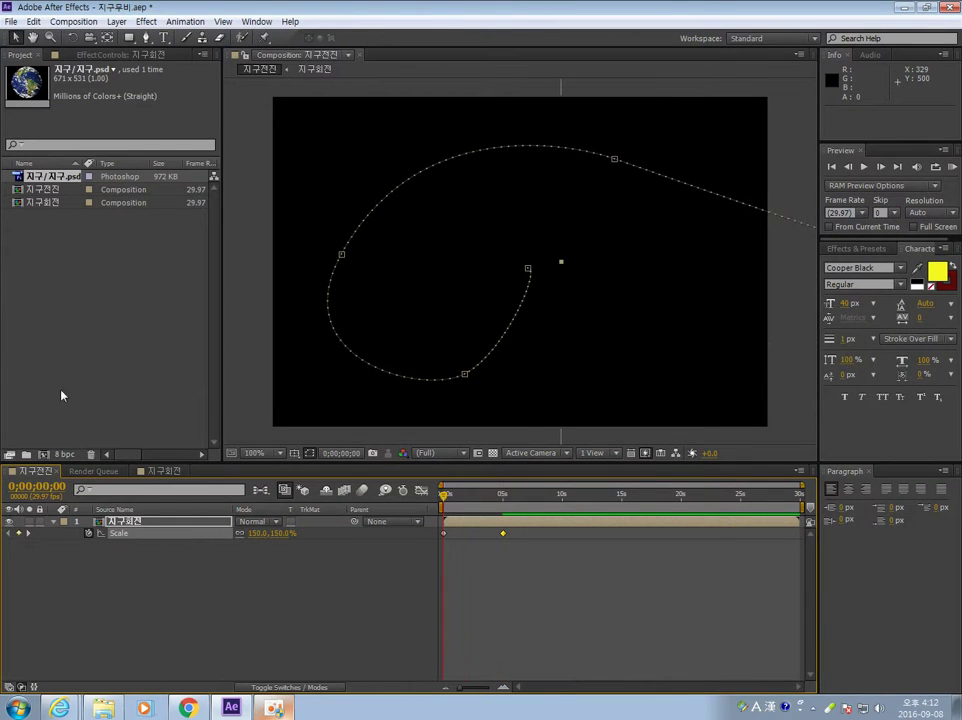
left_click(950, 168)
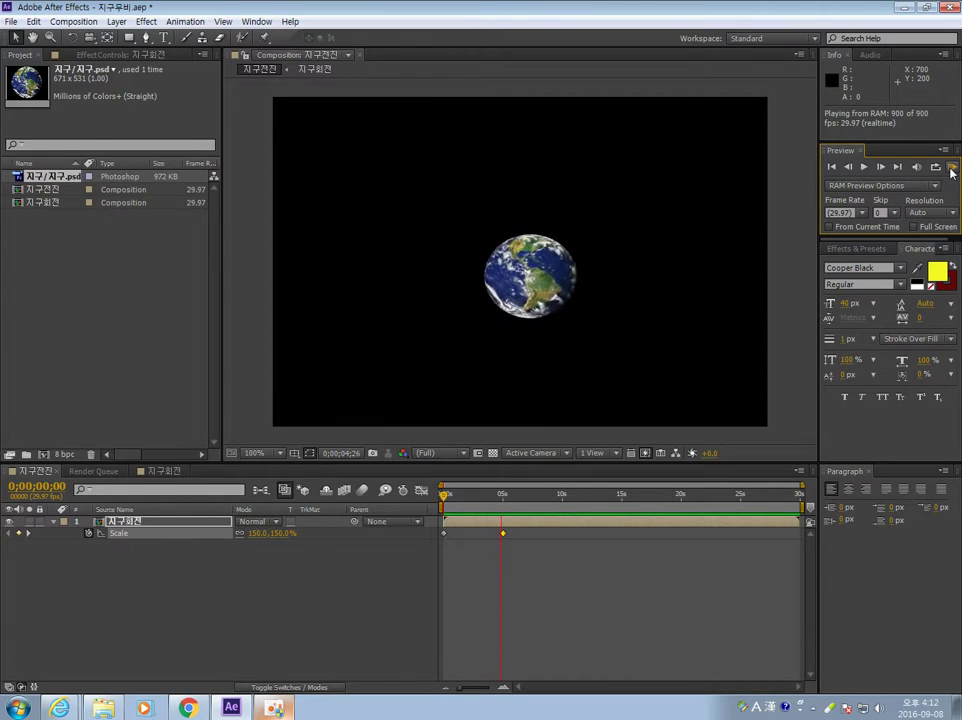
key("space")
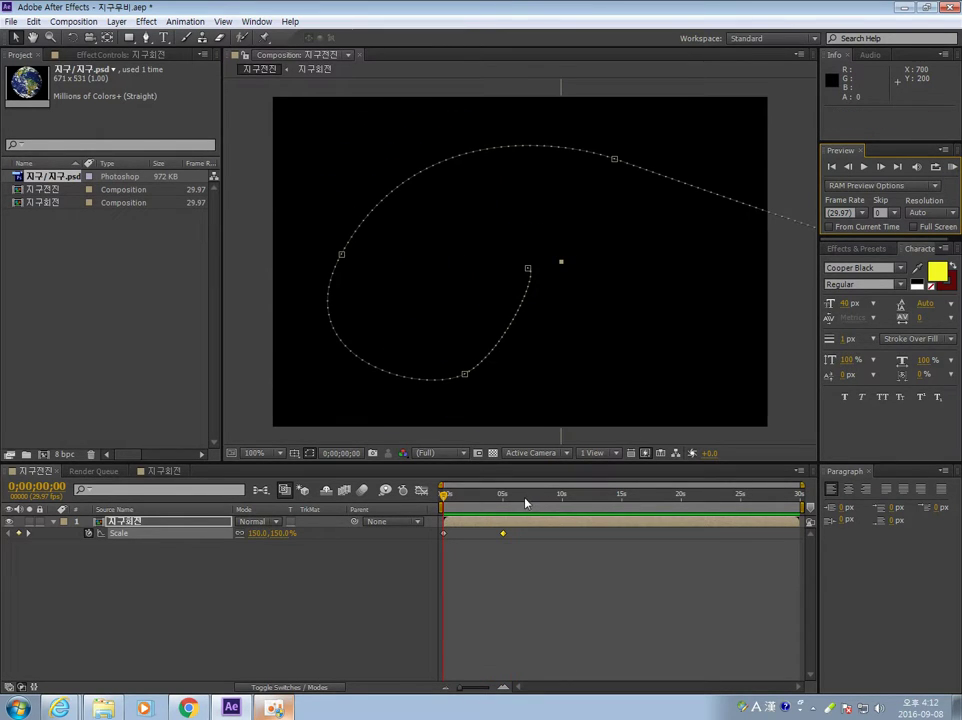
mouse_move(443, 496)
left_mouse_down()
mouse_move(554, 494)
mouse_move(451, 494)
mouse_move(546, 489)
mouse_move(479, 483)
left_mouse_up()
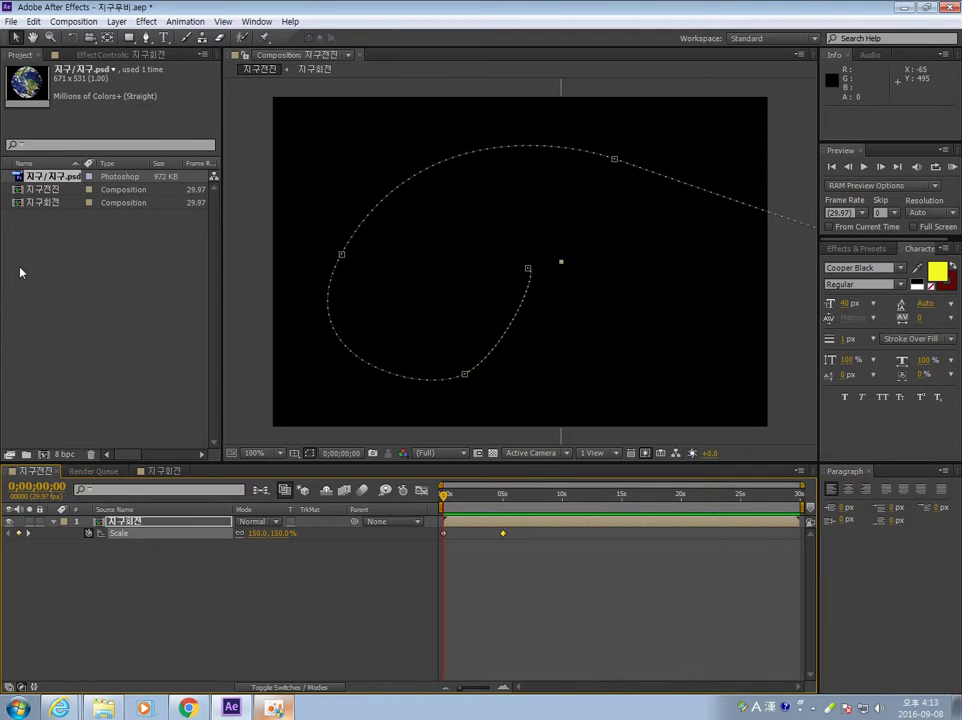
left_click(118, 22)
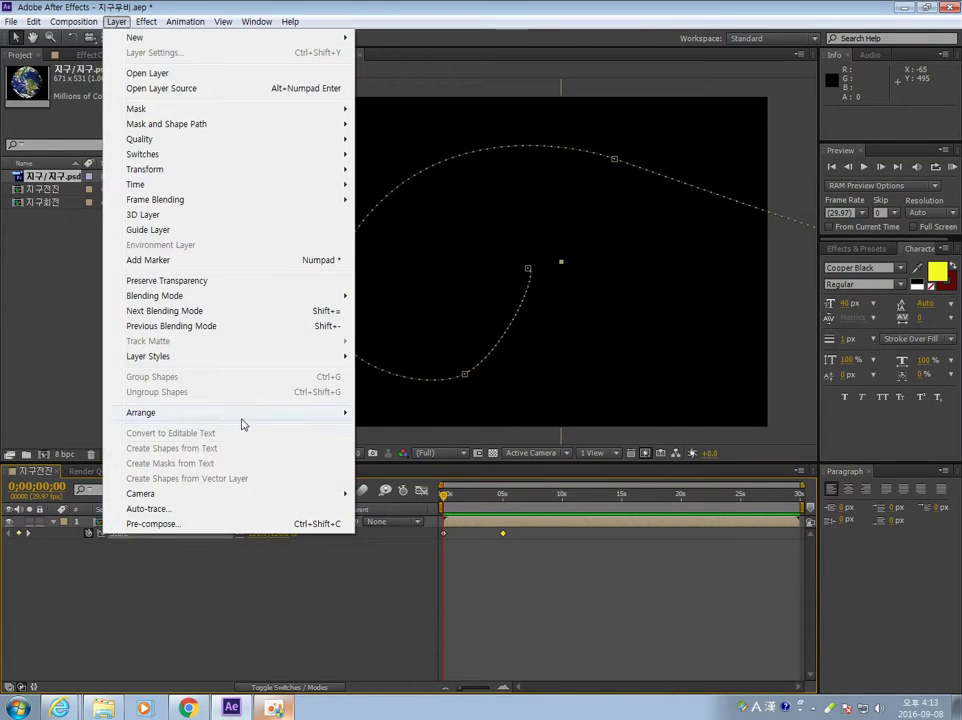
left_click(214, 524)
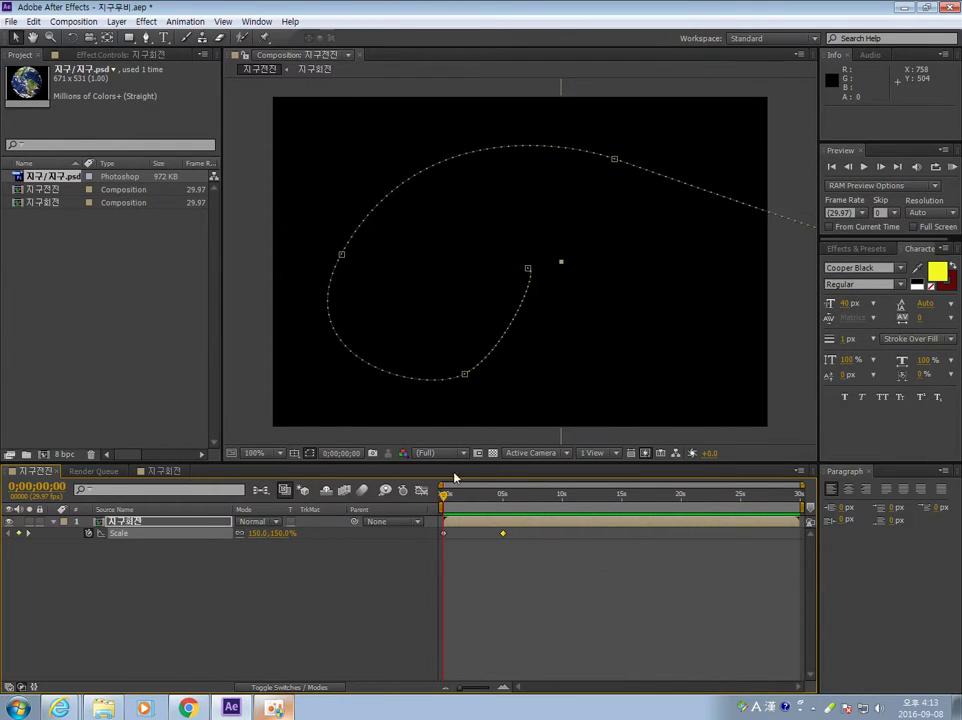
Go to about 5 seconds, lock the 지구회전 layer and draw a five-pointed star shape from the composition's centre.
left_click_drag(444, 496, 504, 496)
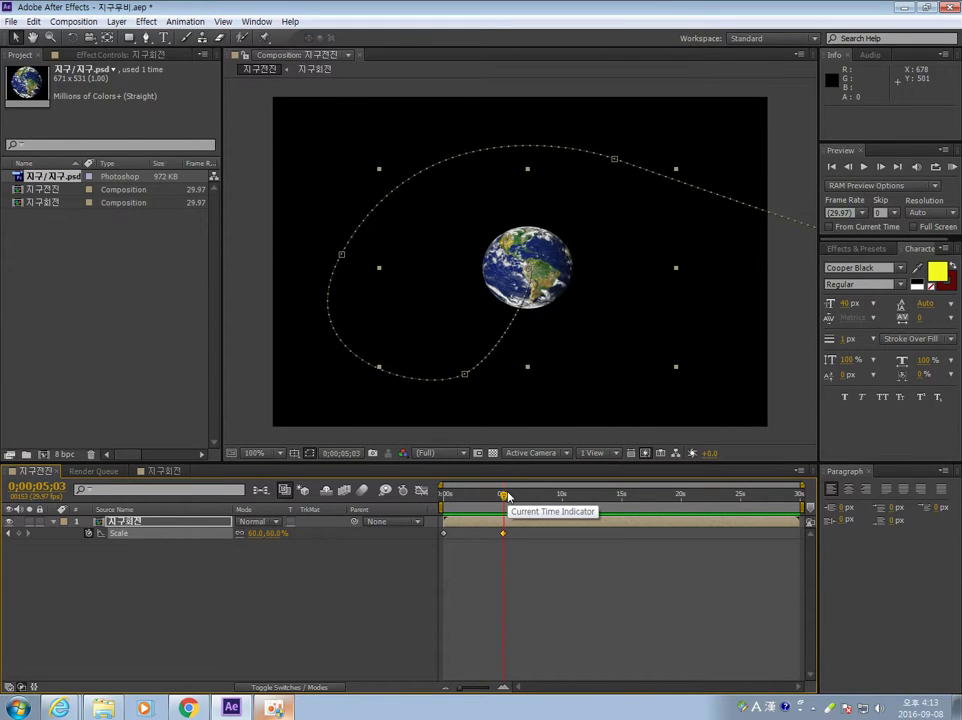
mouse_move(506, 497)
left_mouse_down()
mouse_move(447, 500)
mouse_move(457, 505)
mouse_move(508, 503)
mouse_move(442, 502)
mouse_move(507, 494)
mouse_move(436, 484)
mouse_move(507, 497)
left_mouse_up()
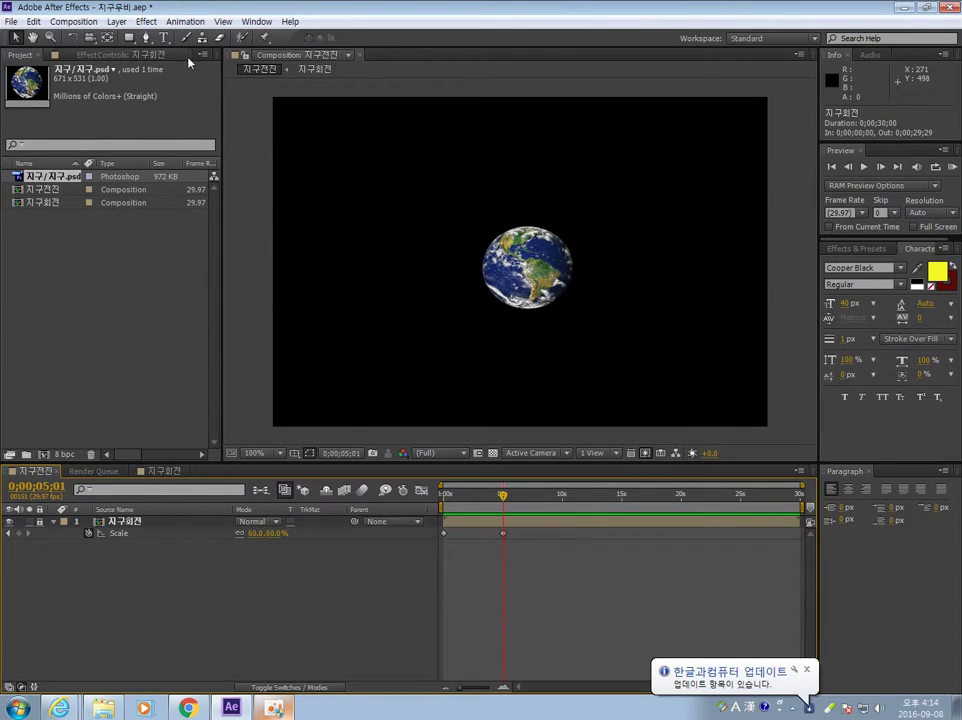
left_click_drag(521, 263, 587, 347)
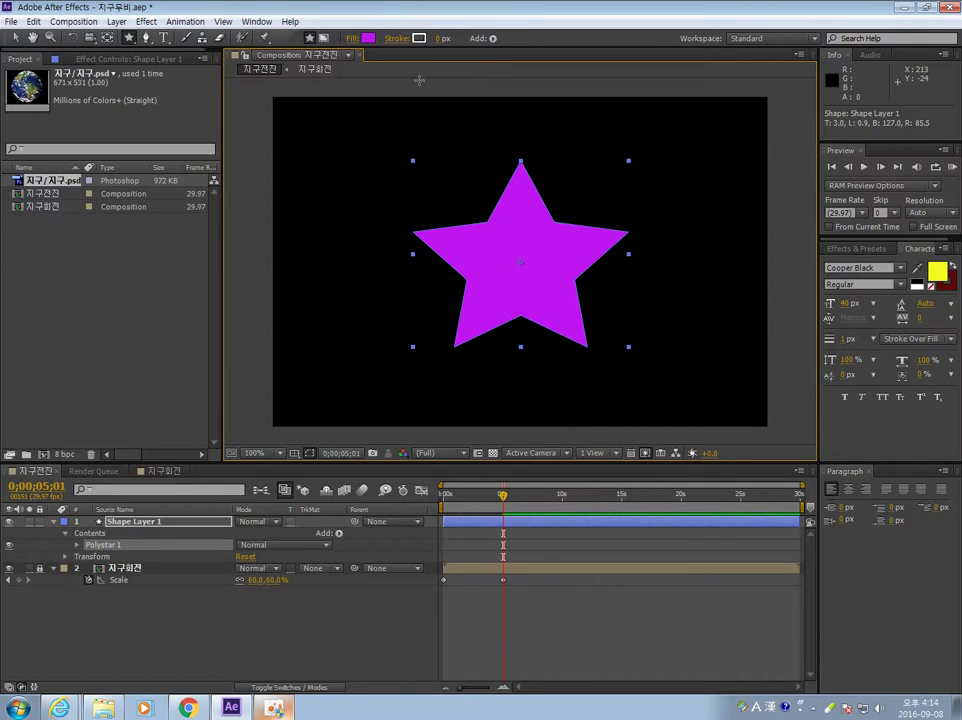
Change the star shape's fill colour to a light orange.
left_click(368, 38)
left_click_drag(435, 284, 393, 271)
left_click_drag(490, 275, 491, 421)
left_click(585, 267)
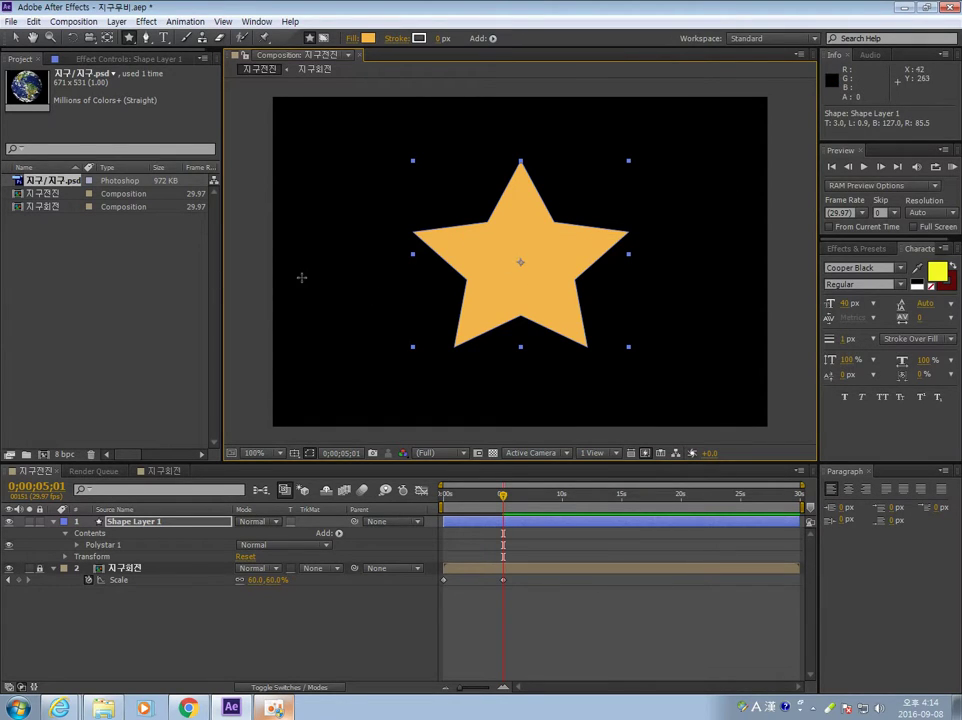
Place the star's layer below 지구회전 and centre the star behind the Earth at position 371, 249.
left_click_drag(173, 521, 160, 578)
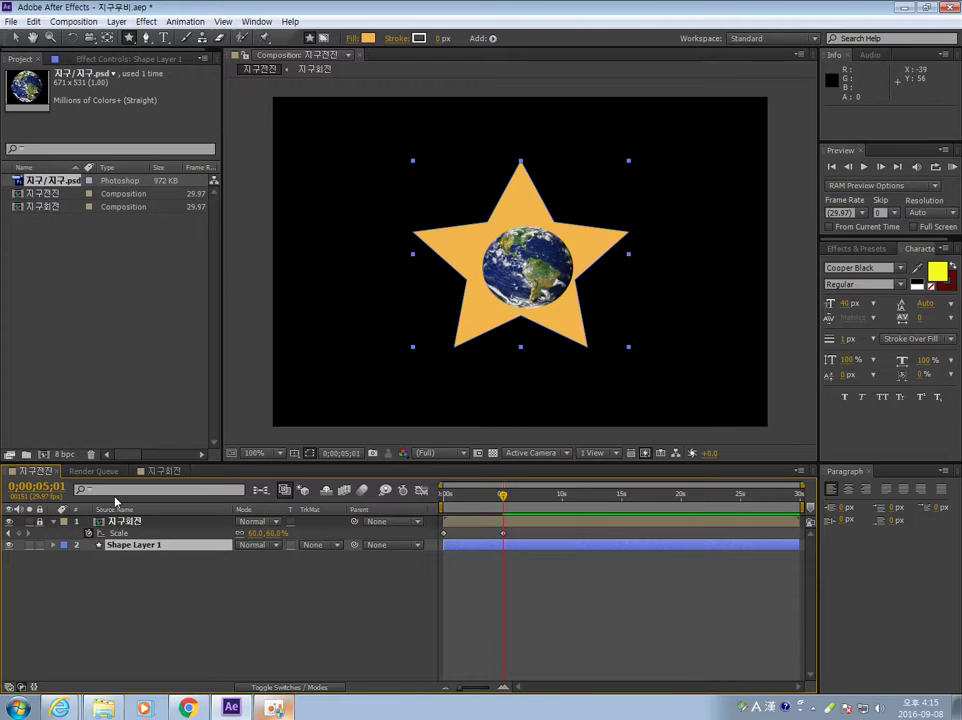
left_click(135, 546)
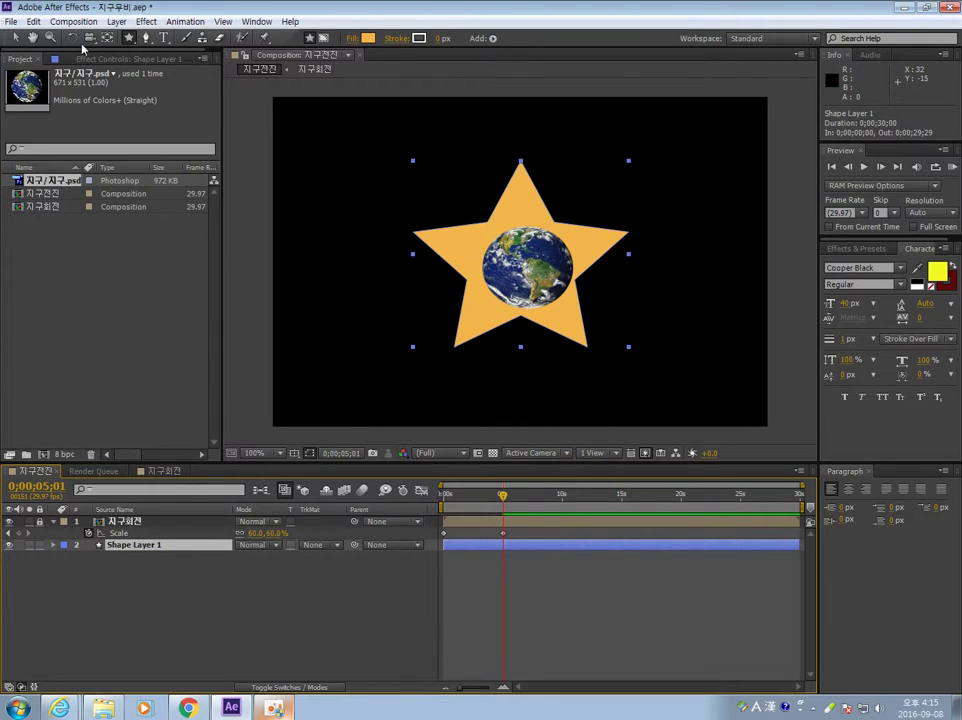
left_click(15, 37)
left_click_drag(515, 207, 523, 213)
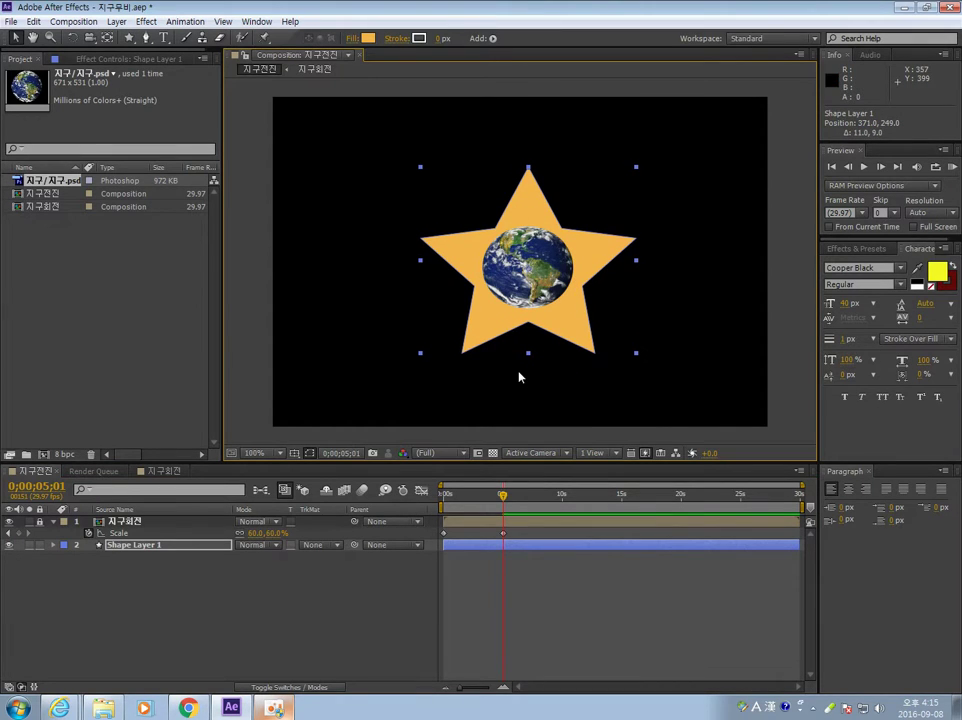
Shift the star's shape layer so it starts at about 0;00;04;26, and rename the layer 별.
left_click_drag(502, 503, 460, 504)
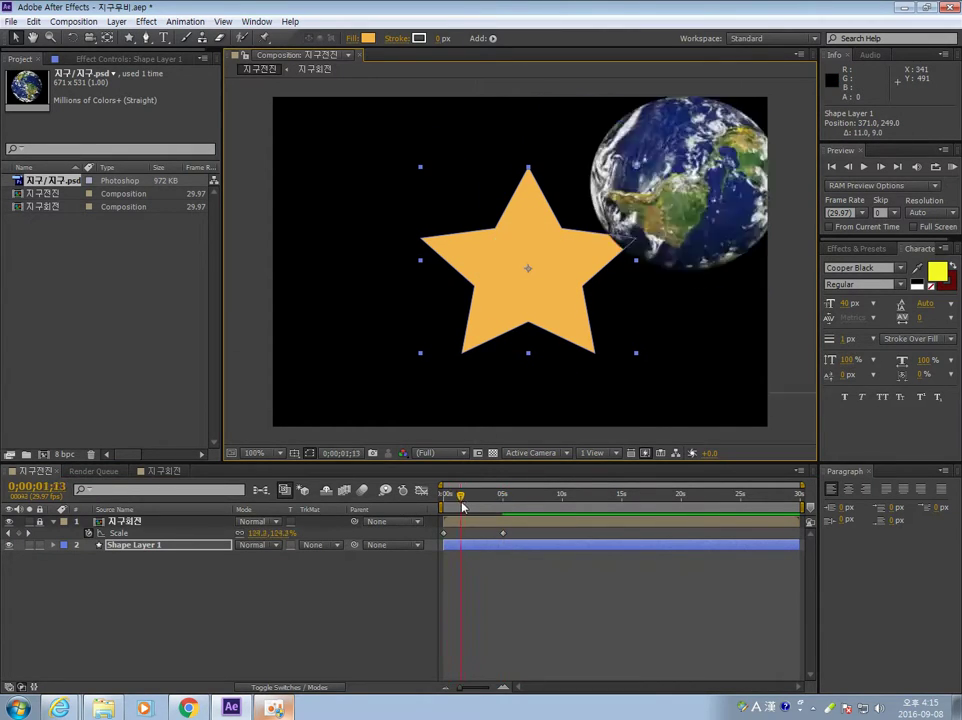
right_click(138, 546)
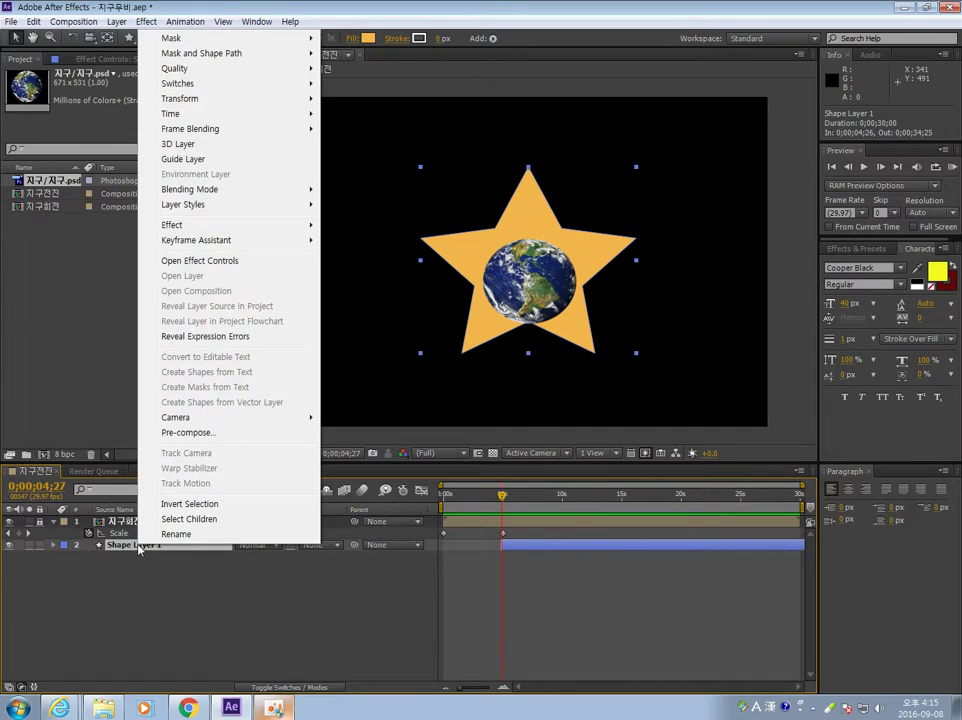
left_click(176, 534)
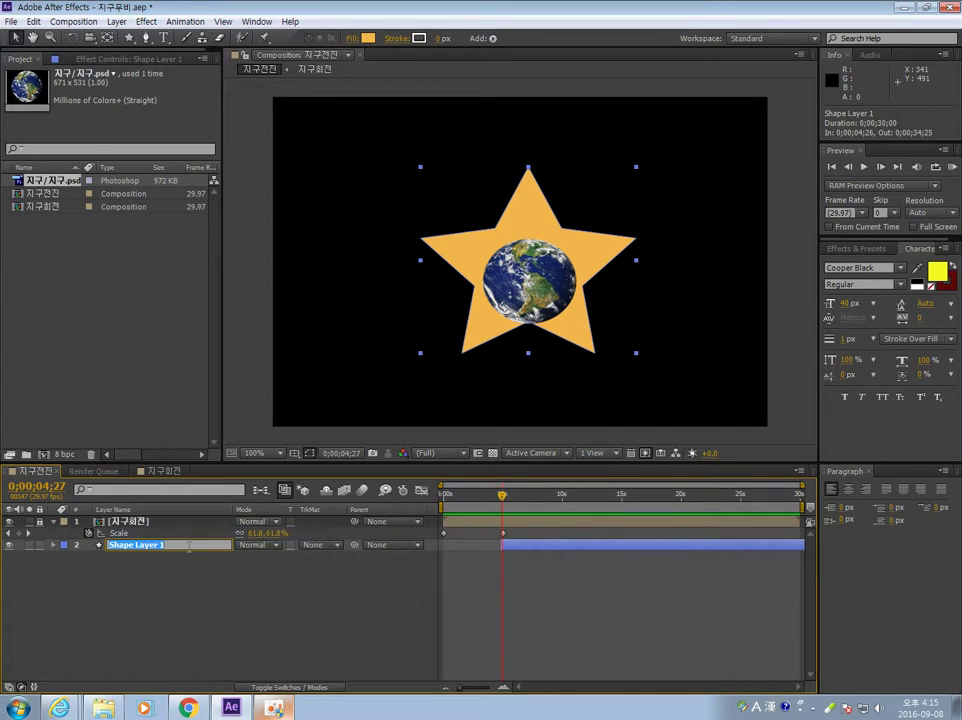
type("quf")
key("Hangul")
type("ㅂㅕㄹ")
key("Return")
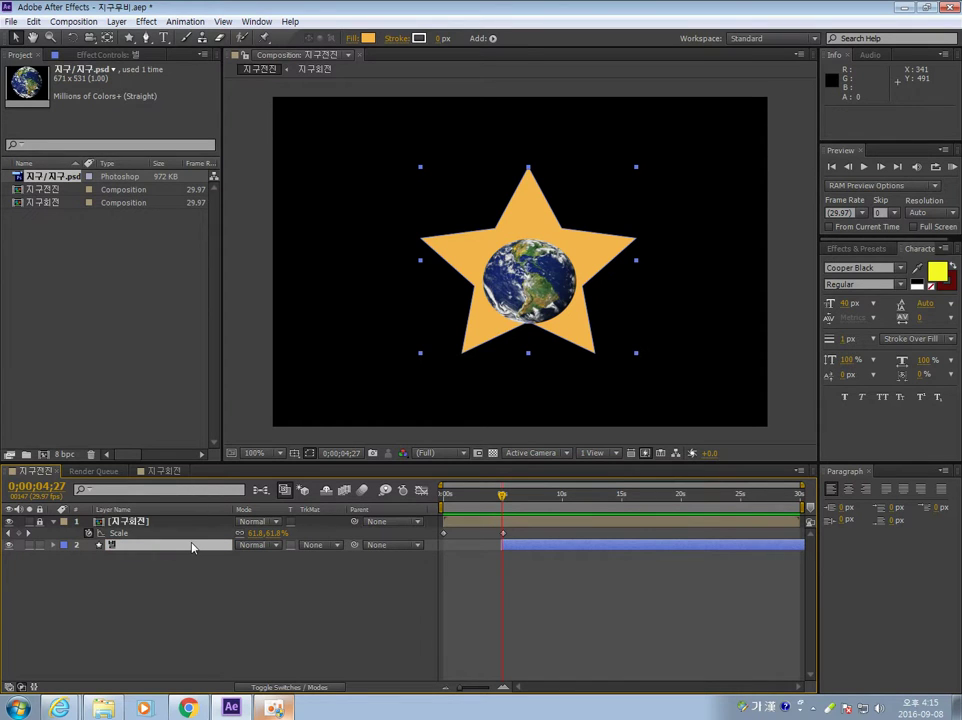
key("ctrl+1")
left_click(133, 553)
left_click_drag(61, 539, 412, 571)
key("Escape")
mouse_move(642, 434)
left_mouse_down()
mouse_move(580, 436)
mouse_move(639, 444)
left_mouse_up()
Start keyframing the 별 layer's Scale at 0;00;04;26 and add a second scale keyframe at 0;00;06;20.
left_click_drag(497, 505, 501, 505)
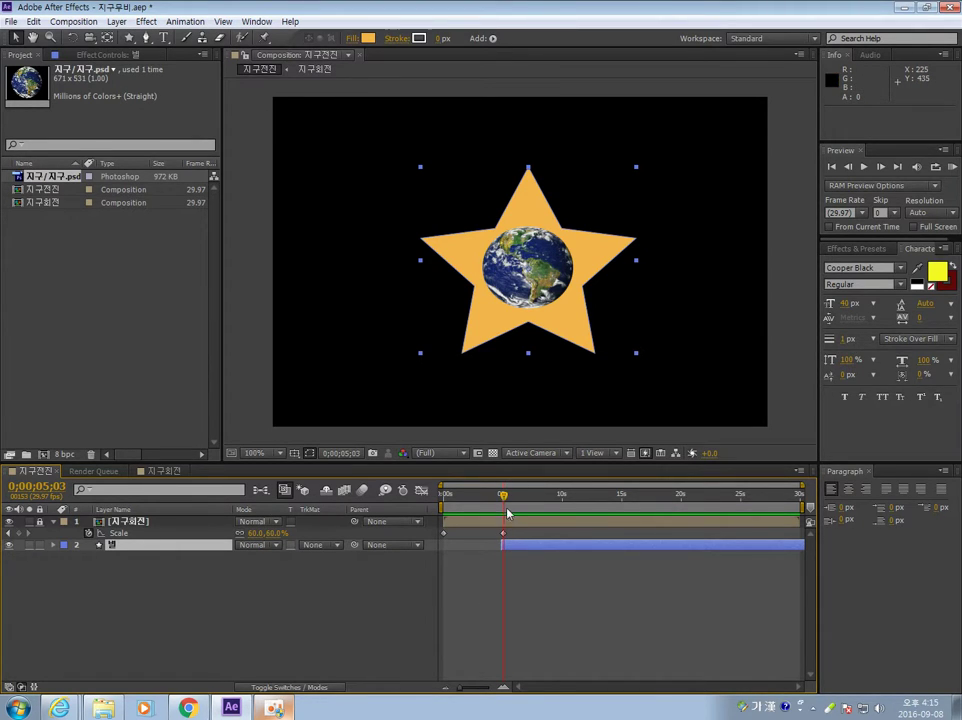
left_click_drag(507, 499, 503, 503)
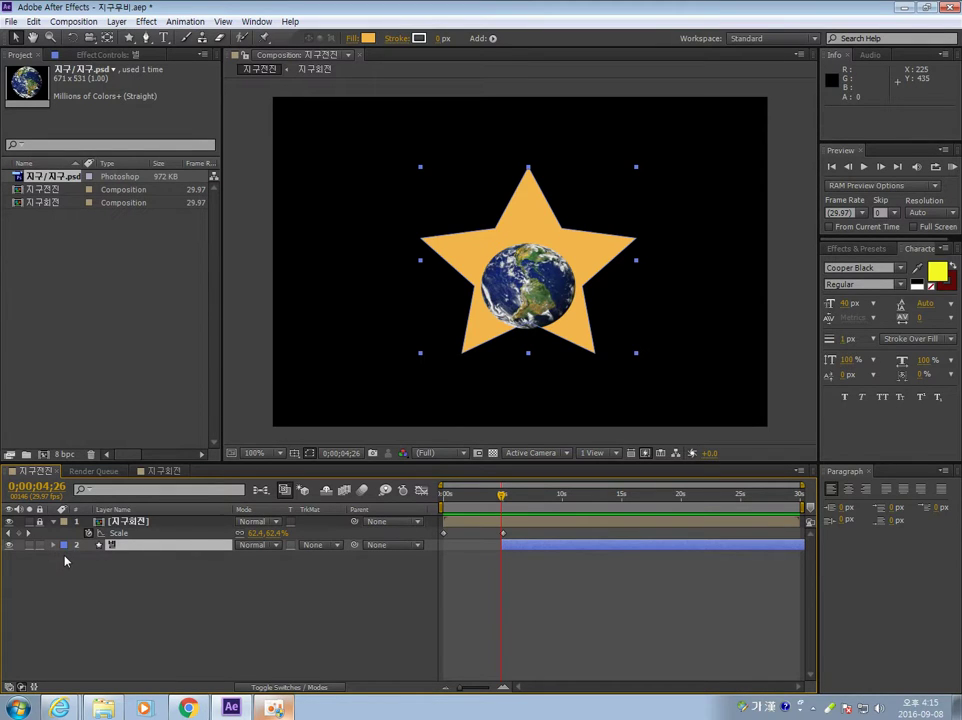
key("s")
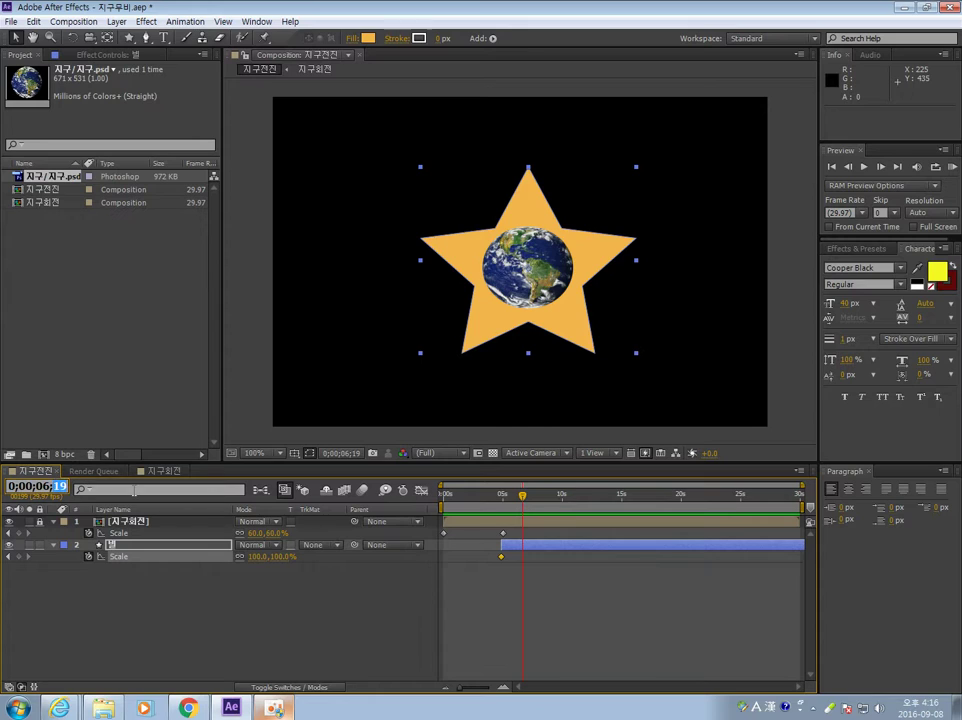
type("20")
key("Return")
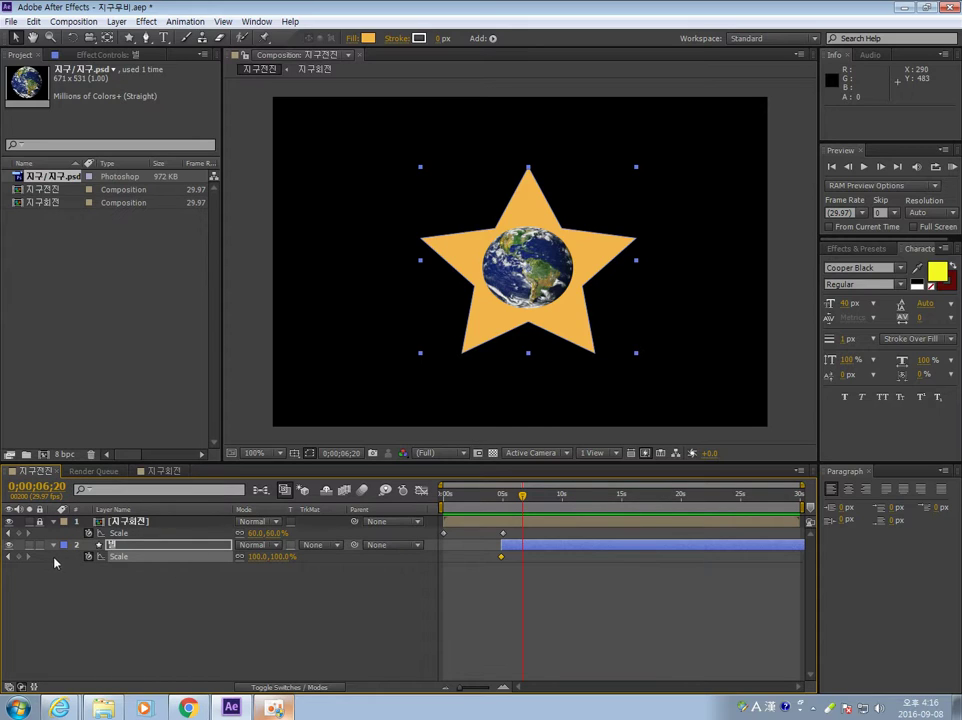
left_click(19, 556)
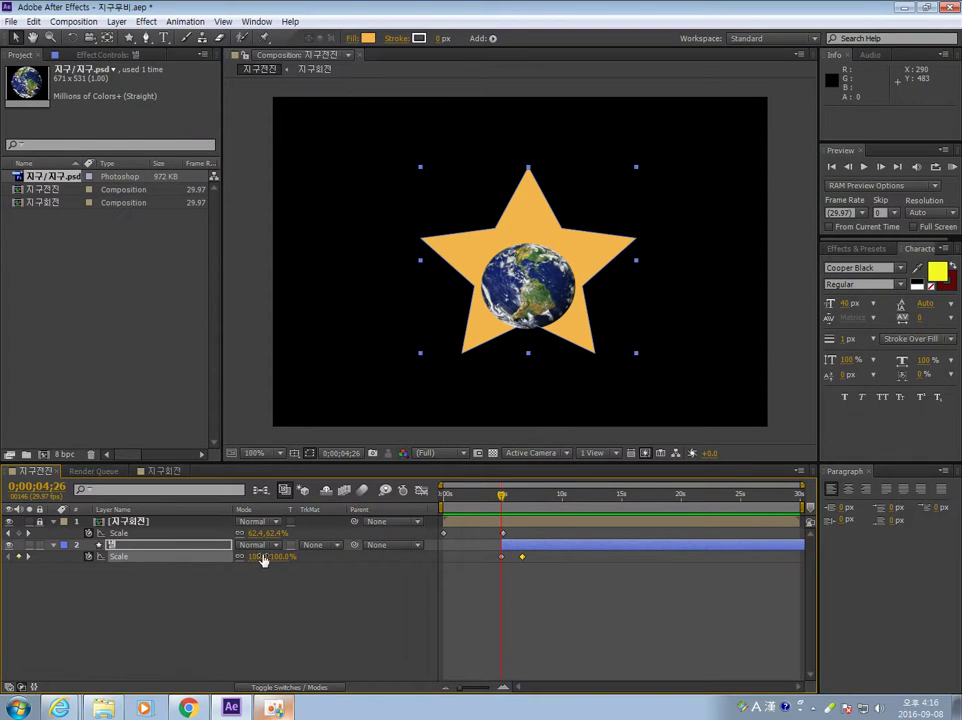
Set the 별 layer's Scale to 0% at its first keyframe and scrub through the star's growth.
left_click(258, 556)
type("0")
key("Return")
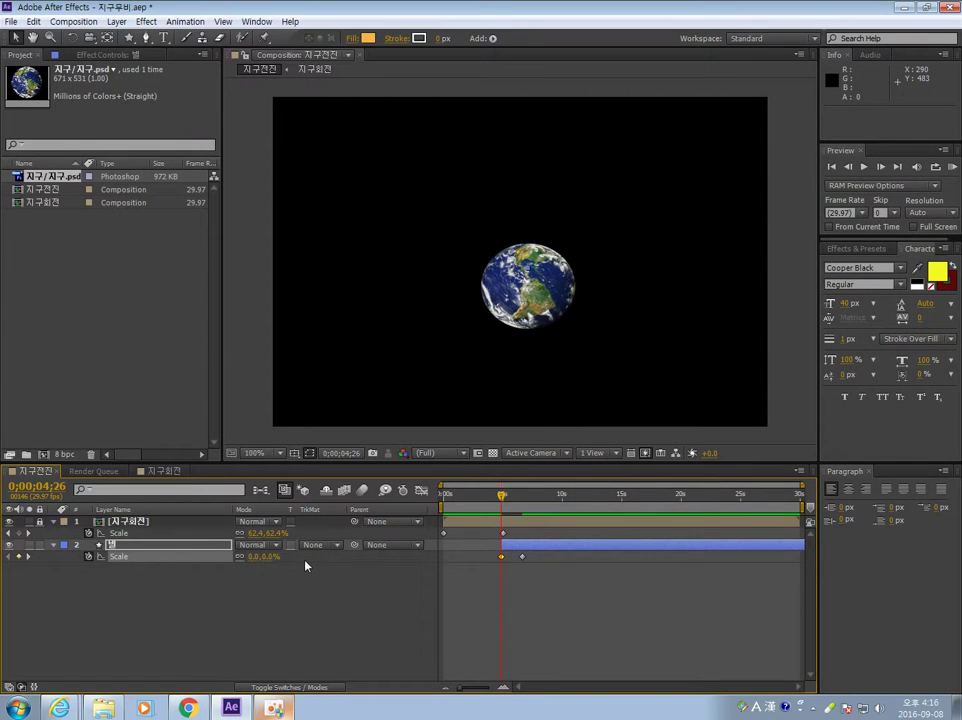
left_click(500, 497)
left_click_drag(500, 502, 524, 503)
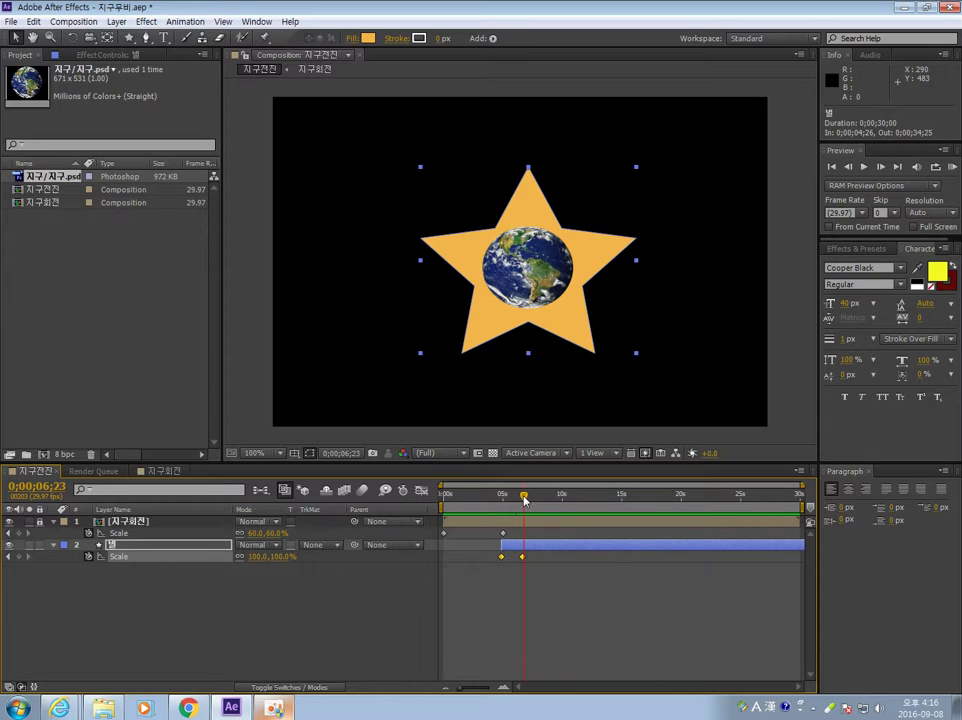
At 0;00;06;20, add an Outer Glow layer style to 별 and expand its properties in an enlarged timeline.
left_click_drag(522, 497, 519, 500)
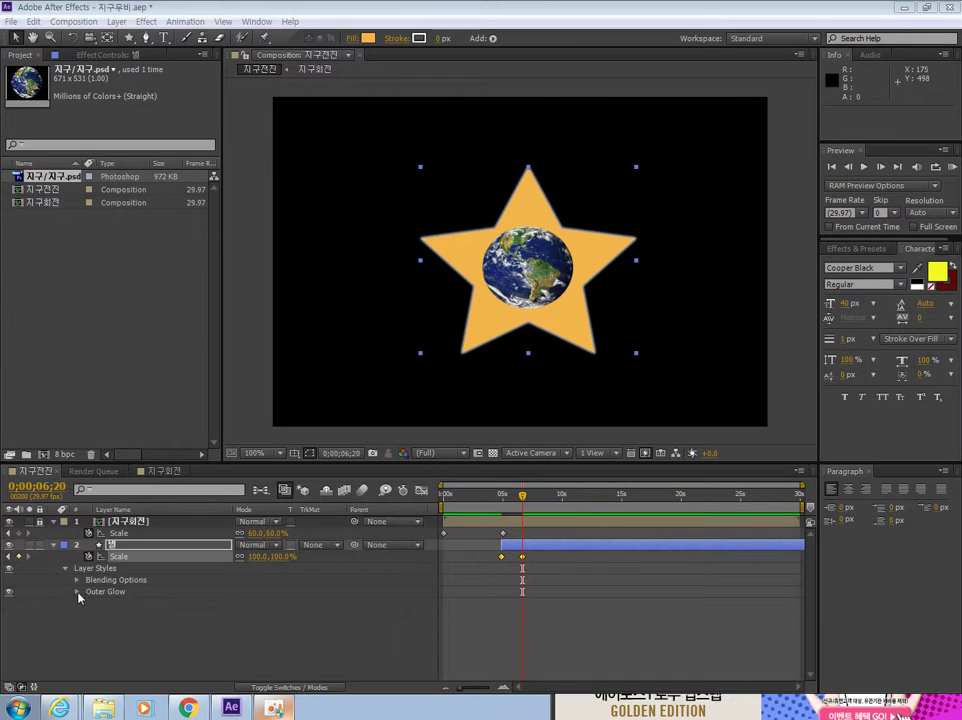
left_click(77, 592)
scroll(120, 600, "down", 2)
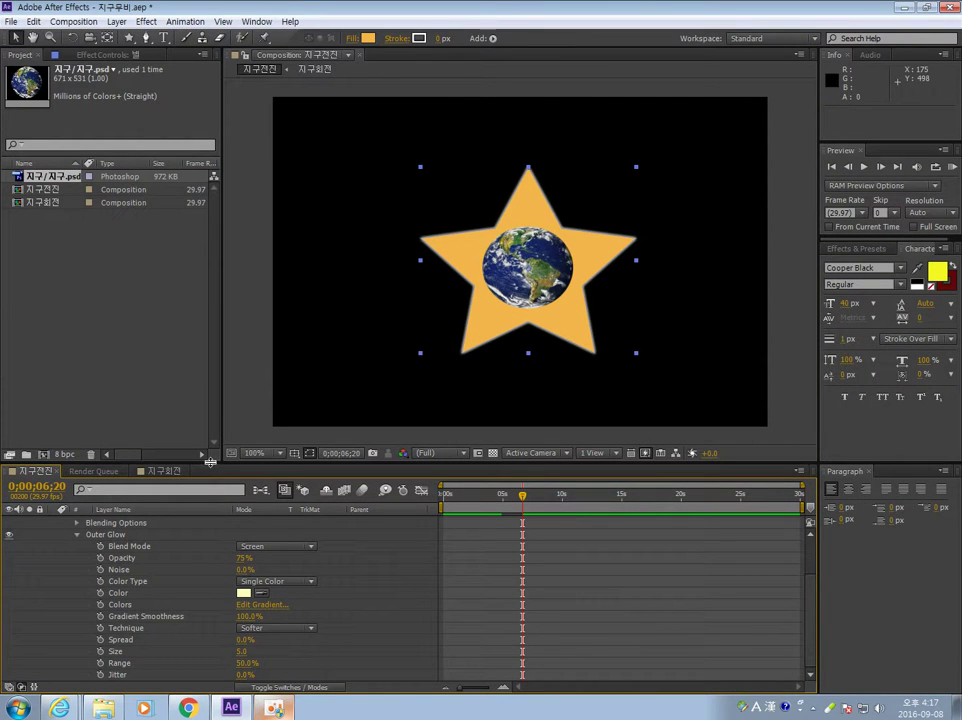
left_click_drag(211, 462, 212, 447)
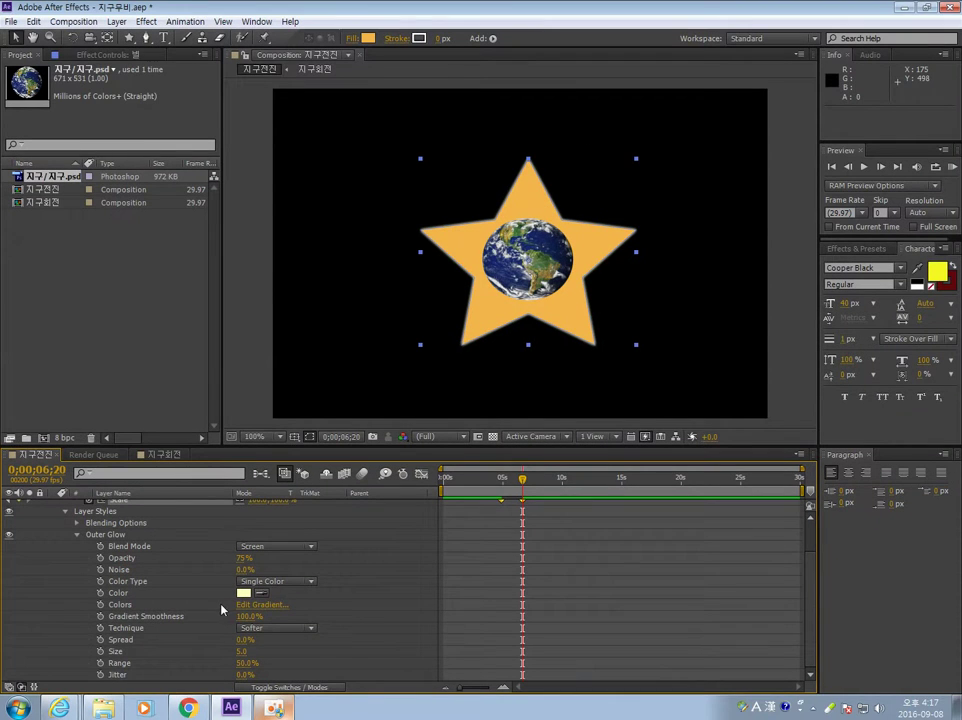
Start keyframing the Outer Glow's Opacity, Spread, Size and Range at 0;00;06;20.
left_click(100, 558)
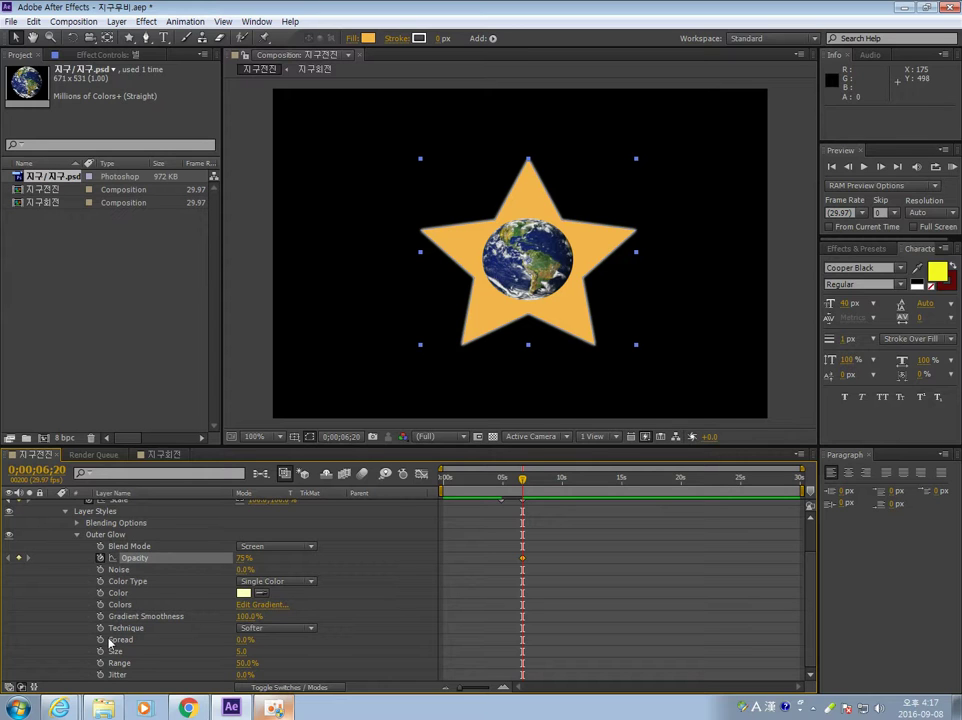
left_click(101, 640)
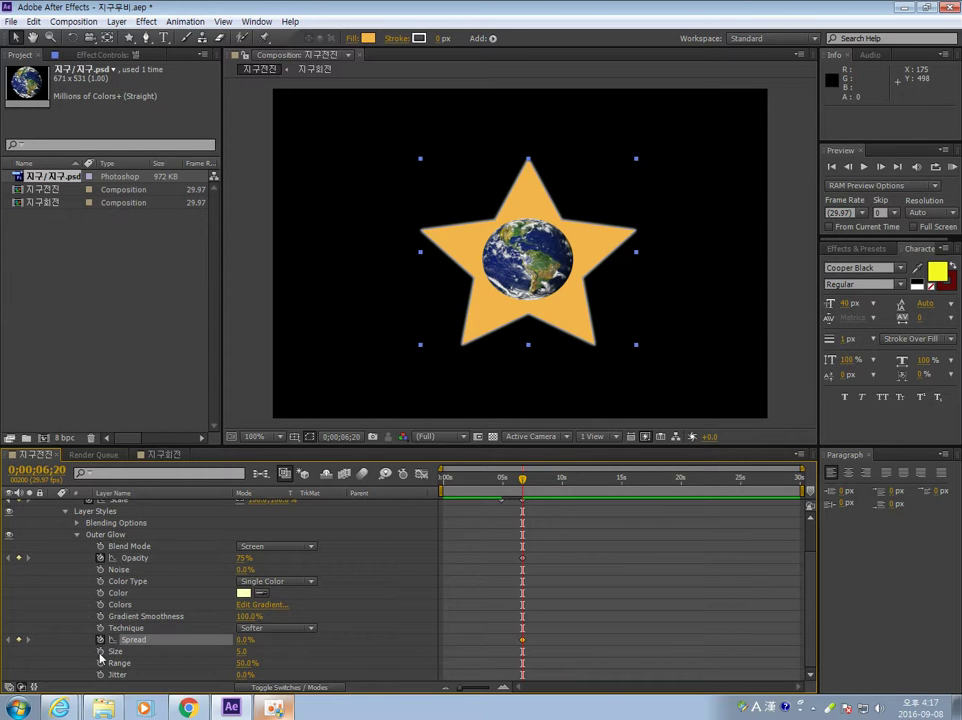
left_click(100, 651)
left_click(100, 663)
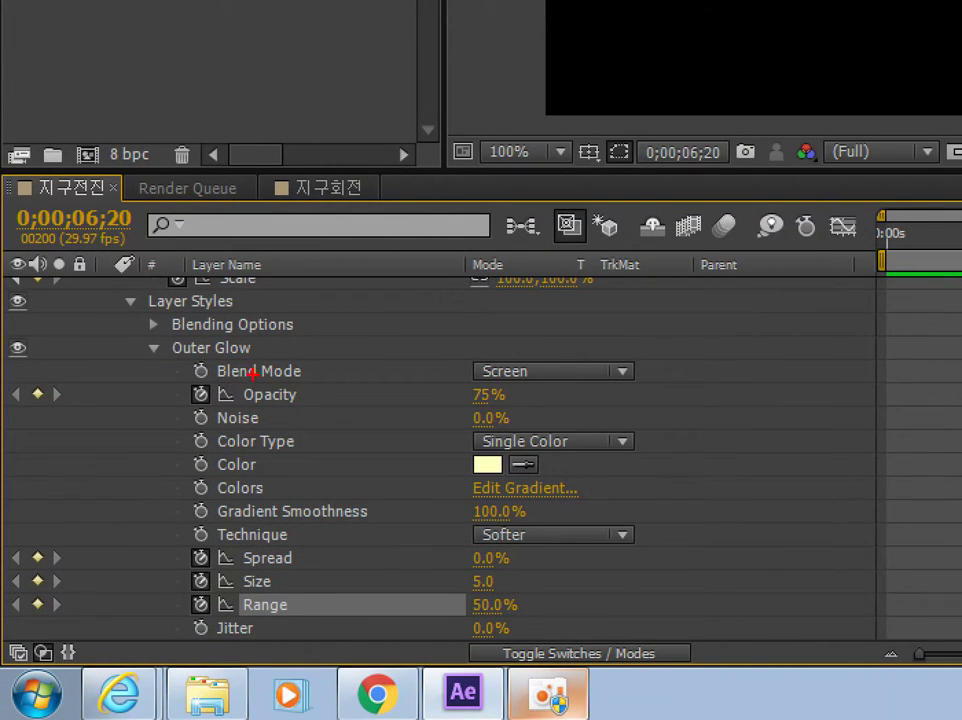
left_click_drag(253, 384, 326, 390)
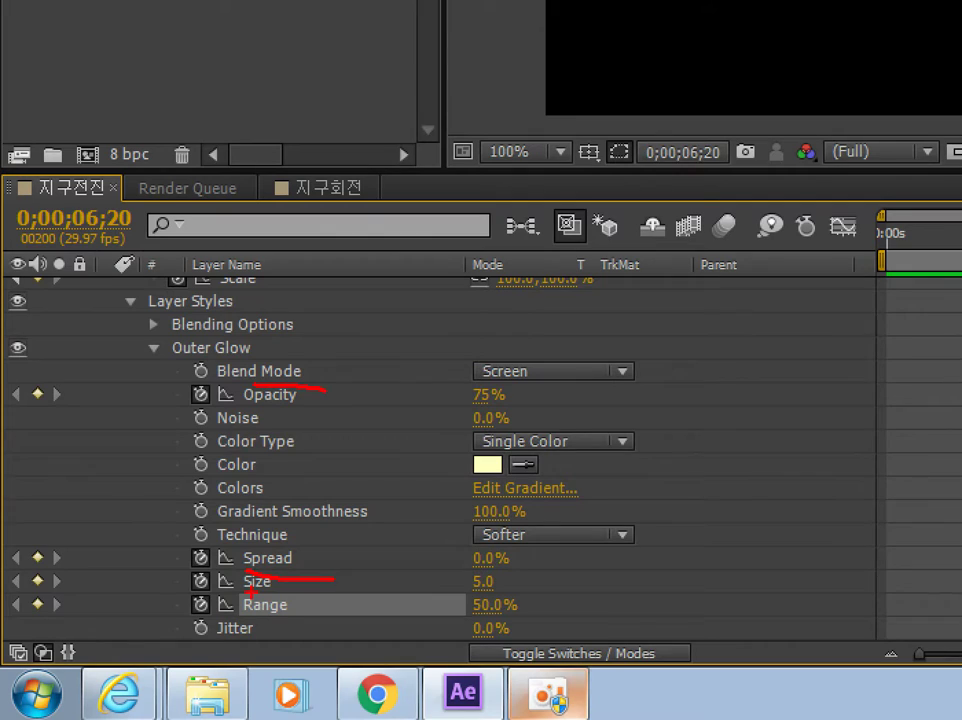
left_click_drag(250, 574, 350, 578)
left_click_drag(290, 612, 418, 612)
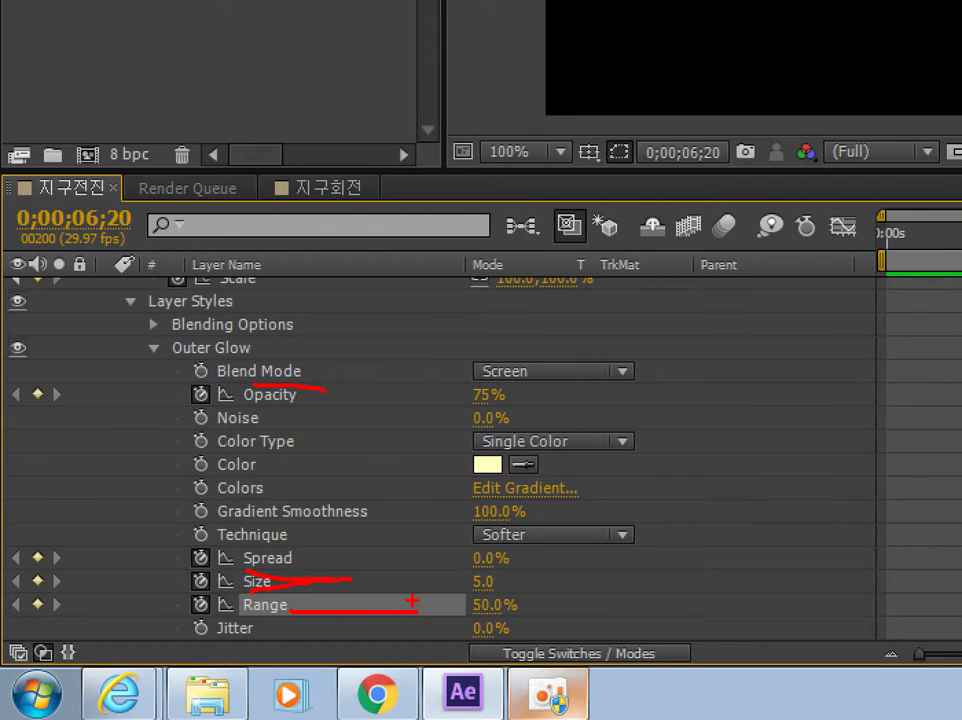
key("Escape")
key("ctrl+1")
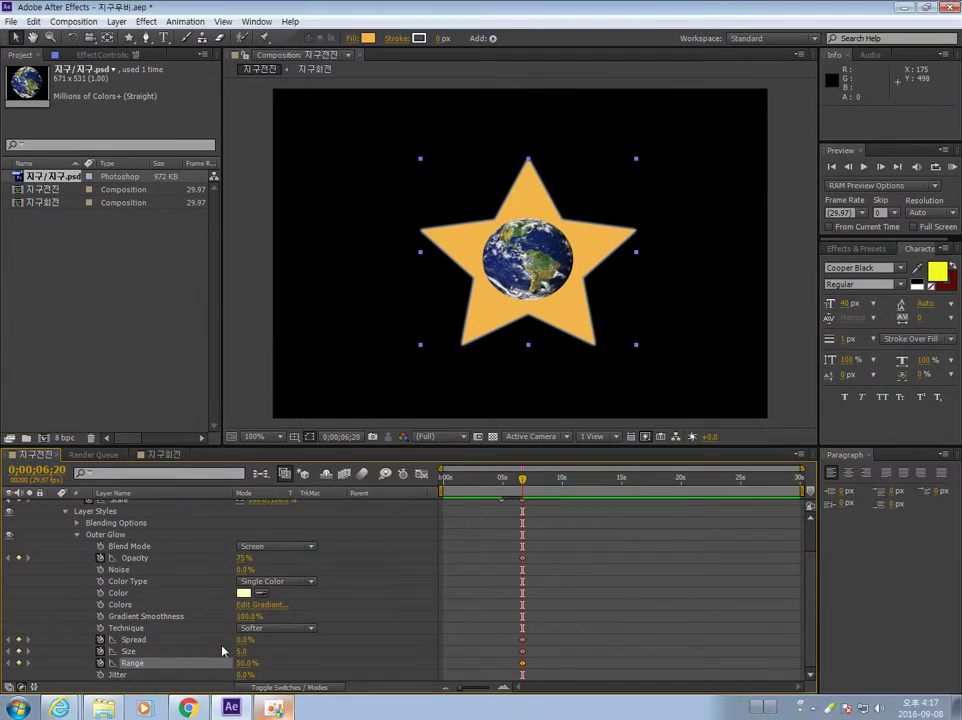
Set the Outer Glow's Size to 0, Range to 1% and Opacity to 0% at the 0;00;06;20 keyframes.
left_click(483, 581)
type("0")
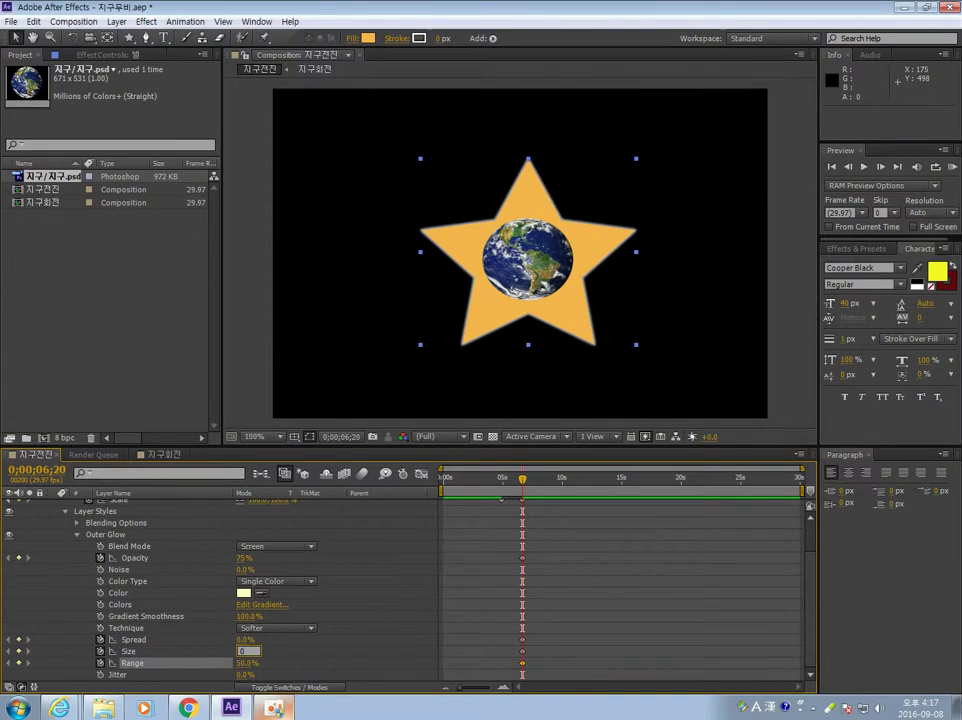
key("Return")
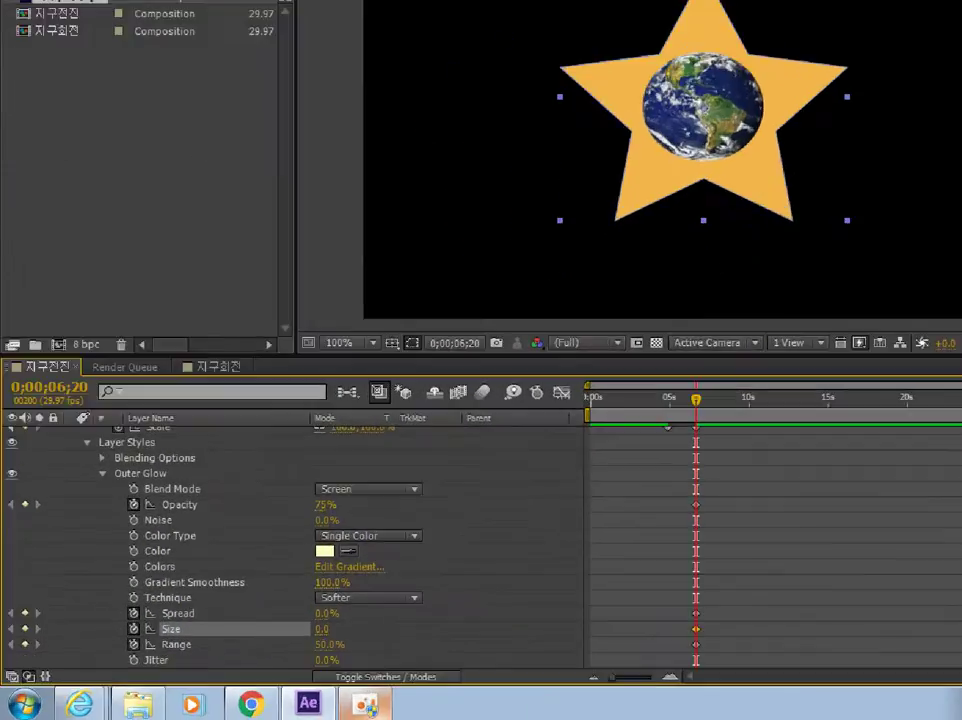
left_click(324, 645)
type("1")
key("Return")
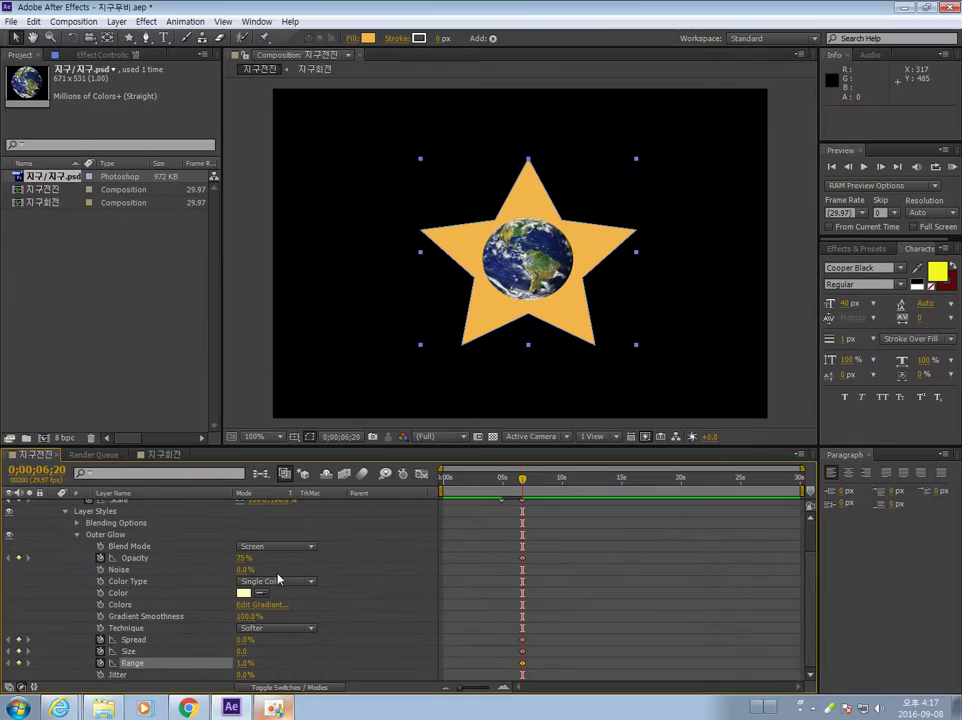
left_click(241, 558)
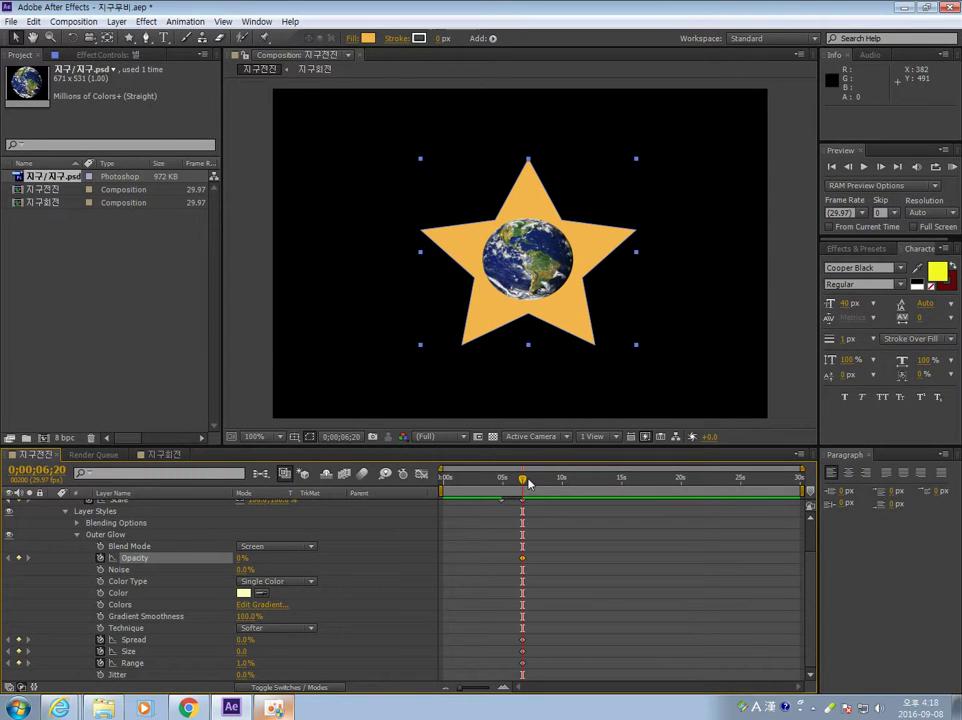
Add Outer Glow keyframes for Opacity, Spread, Size and Range at 0;00;08;15.
left_click_drag(524, 482, 545, 483)
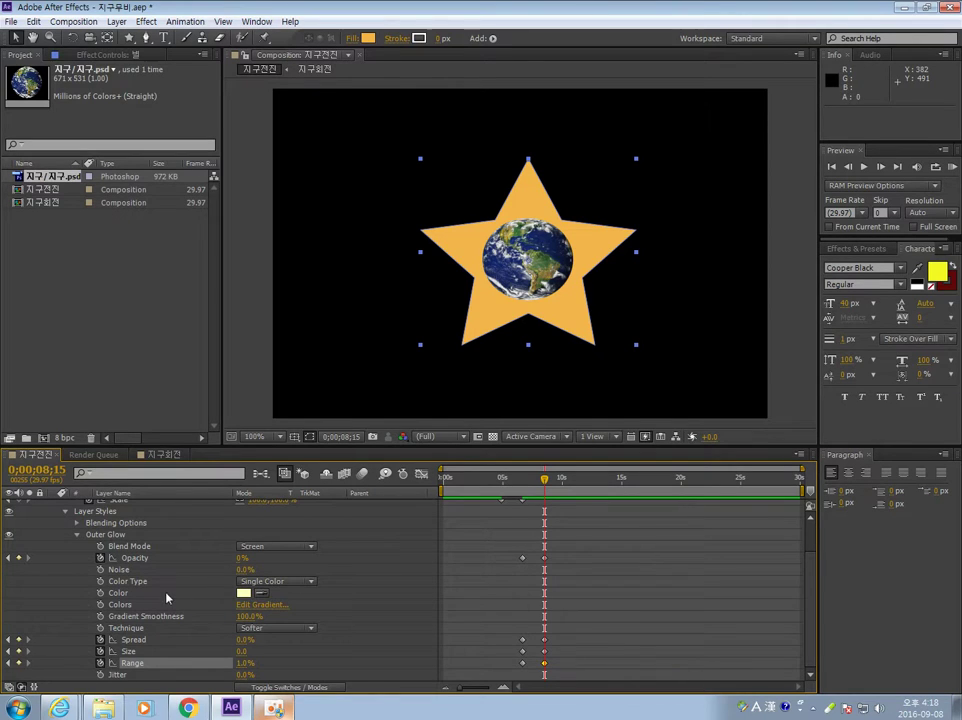
Set the star's Outer Glow Opacity to 80% and Spread to 20% at 0;00;08;15.
left_click(243, 558)
type("80")
left_click(243, 639)
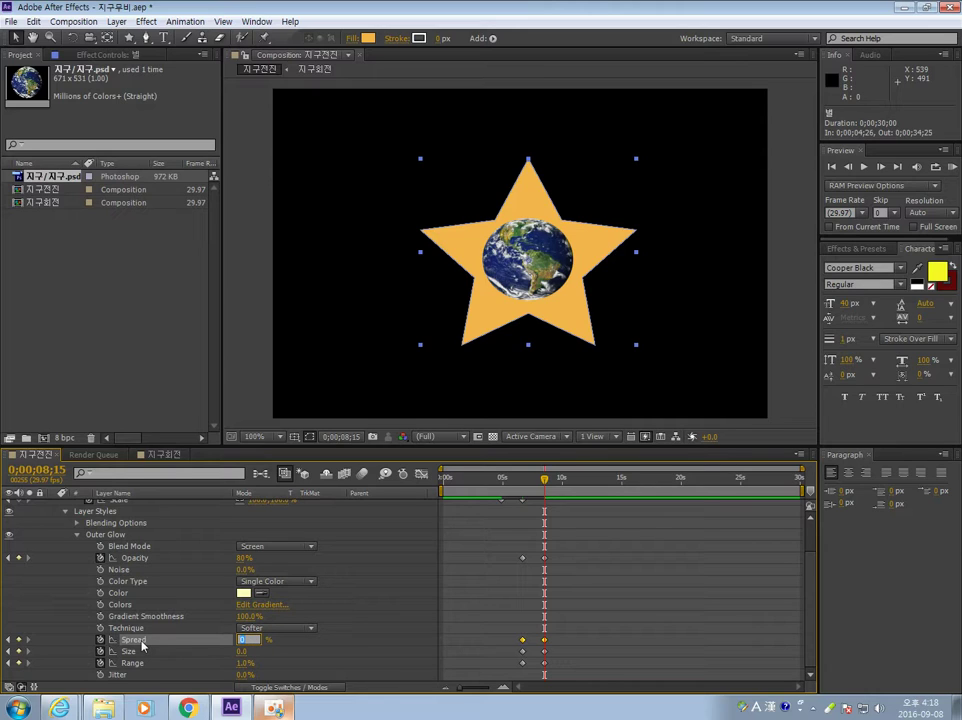
type("20")
key("Return")
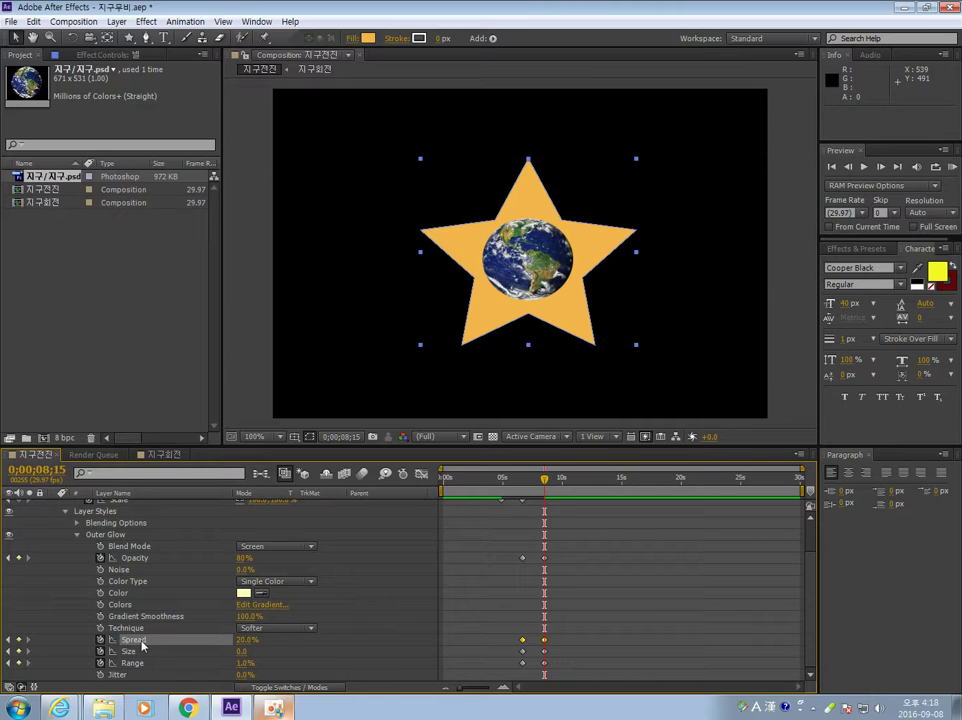
Try an Outer Glow Size of 30 with a Range of 37.9% at 0;00;08;15.
left_click(243, 651)
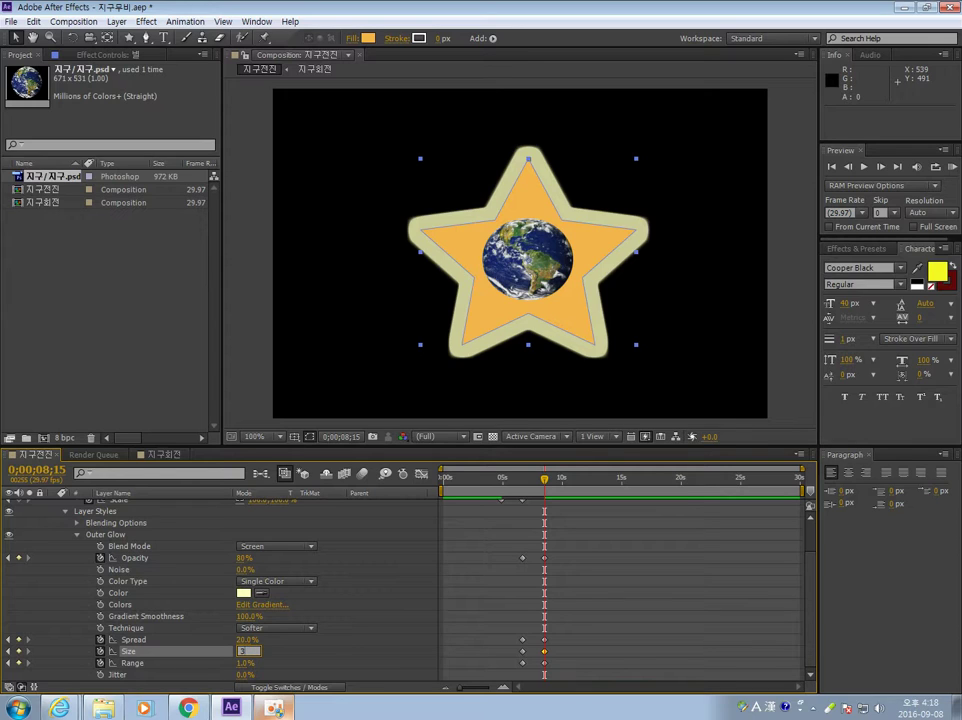
type("30")
key("Return")
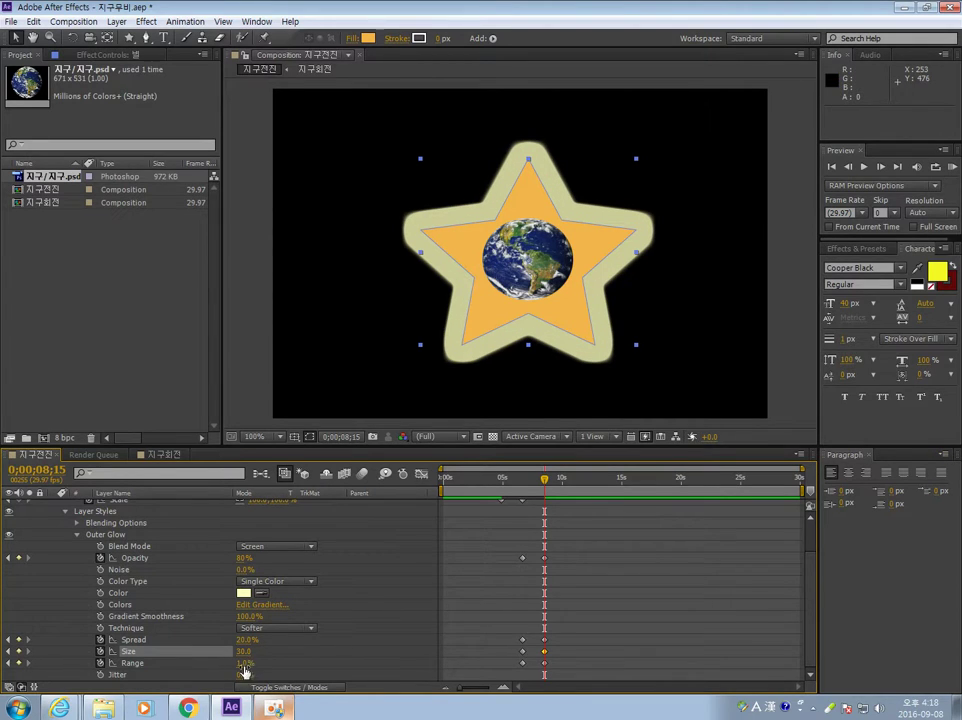
left_click_drag(243, 665, 280, 665)
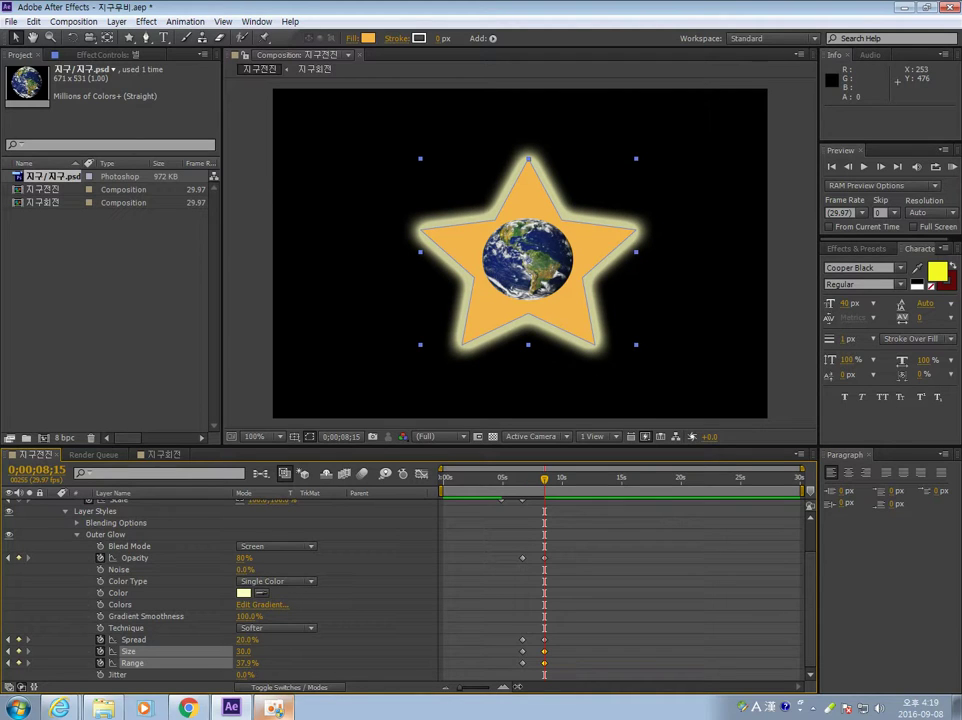
Set the Outer Glow's Size to 60 and Range to 35% at the 0;00;08;15 keyframes.
left_click_drag(243, 651, 266, 651)
left_click(247, 653)
type("60")
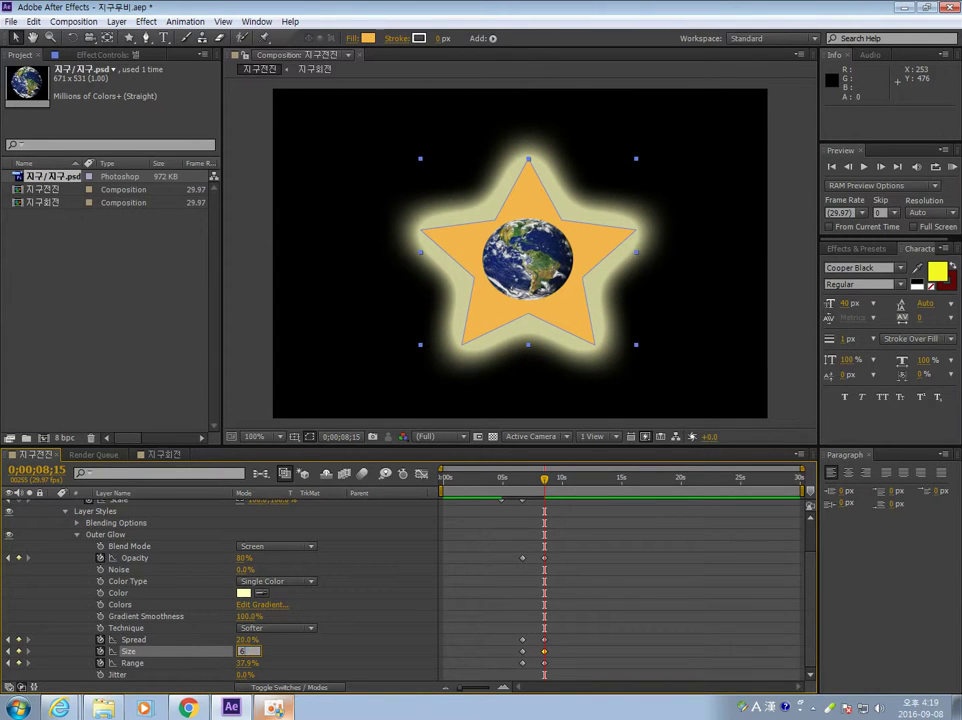
key("Return")
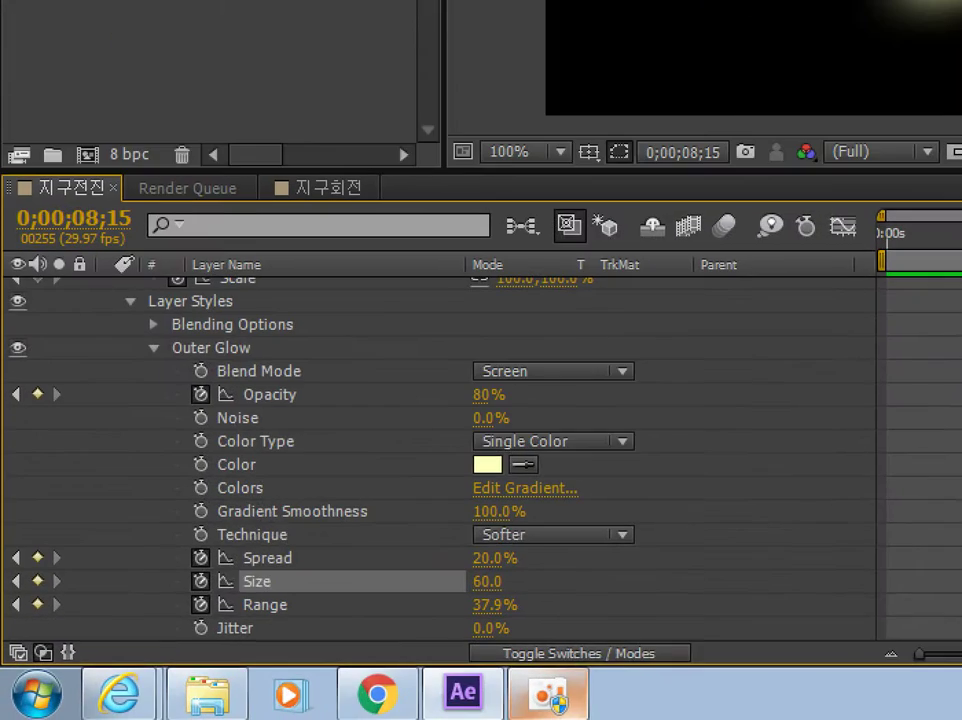
left_click(489, 605)
type("35")
key("Return")
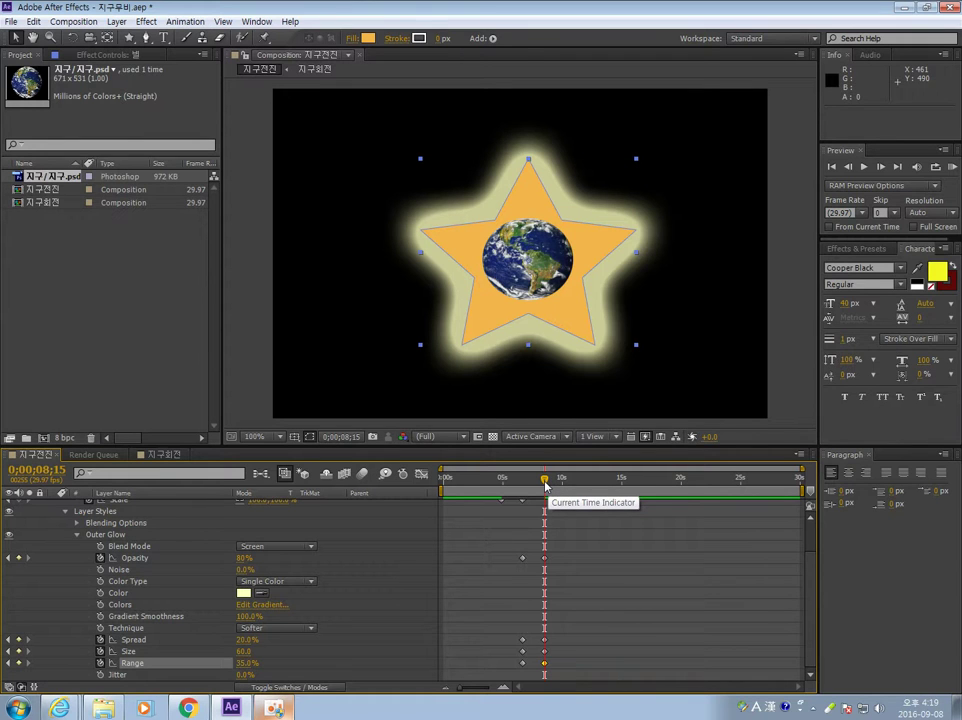
Scrub back to 0;00;08;08 and select the Outer Glow's Opacity, Spread, Size and Range keyframes at 0;00;06;20.
mouse_move(545, 484)
left_mouse_down()
mouse_move(475, 481)
mouse_move(546, 489)
left_mouse_up()
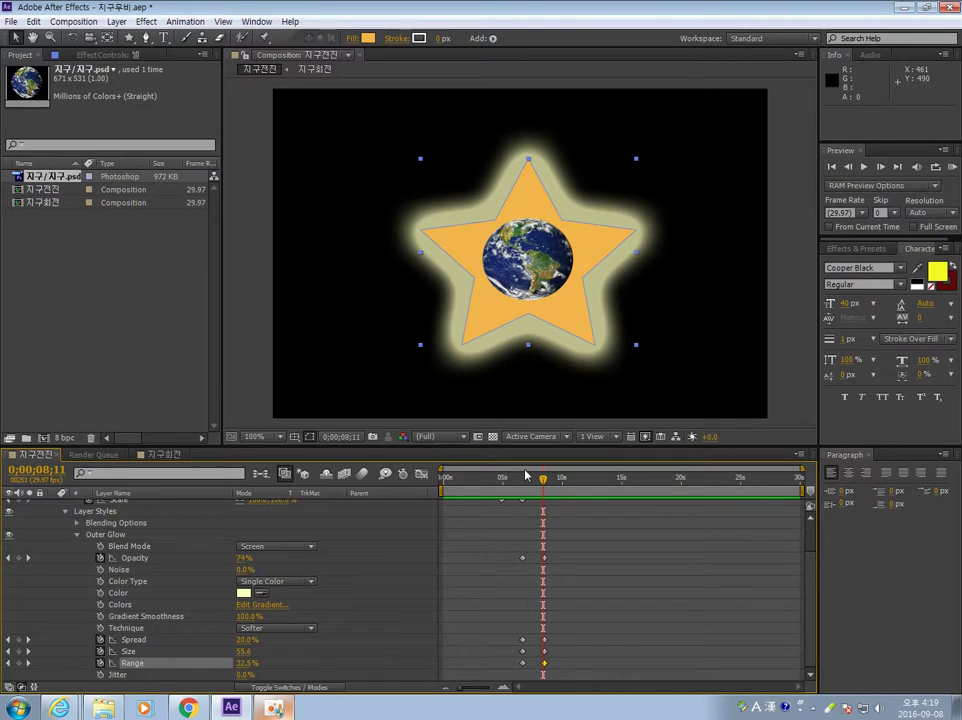
mouse_move(543, 478)
left_mouse_down()
mouse_move(554, 478)
mouse_move(500, 479)
mouse_move(554, 483)
mouse_move(538, 485)
left_mouse_up()
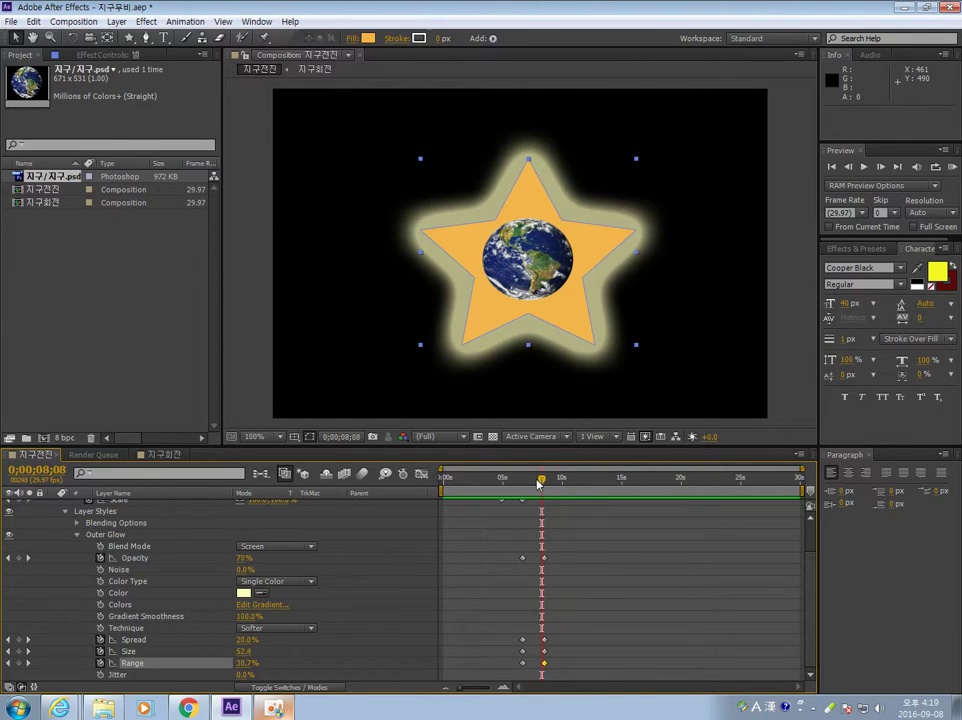
left_click(522, 651)
left_click(522, 661)
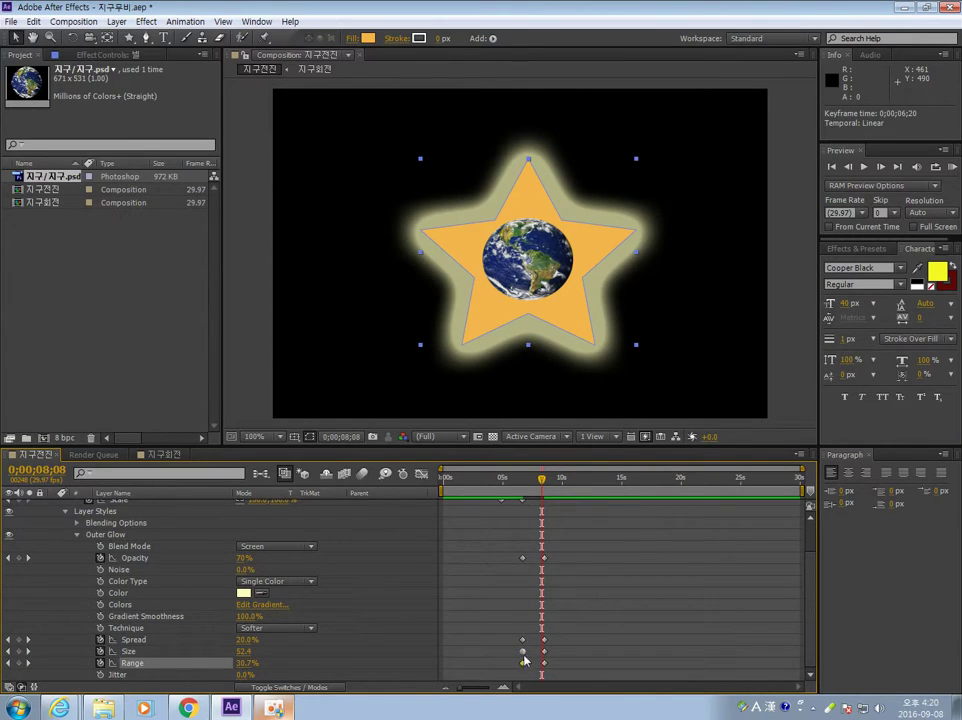
left_click(522, 651, "shift")
left_click(522, 639, "shift")
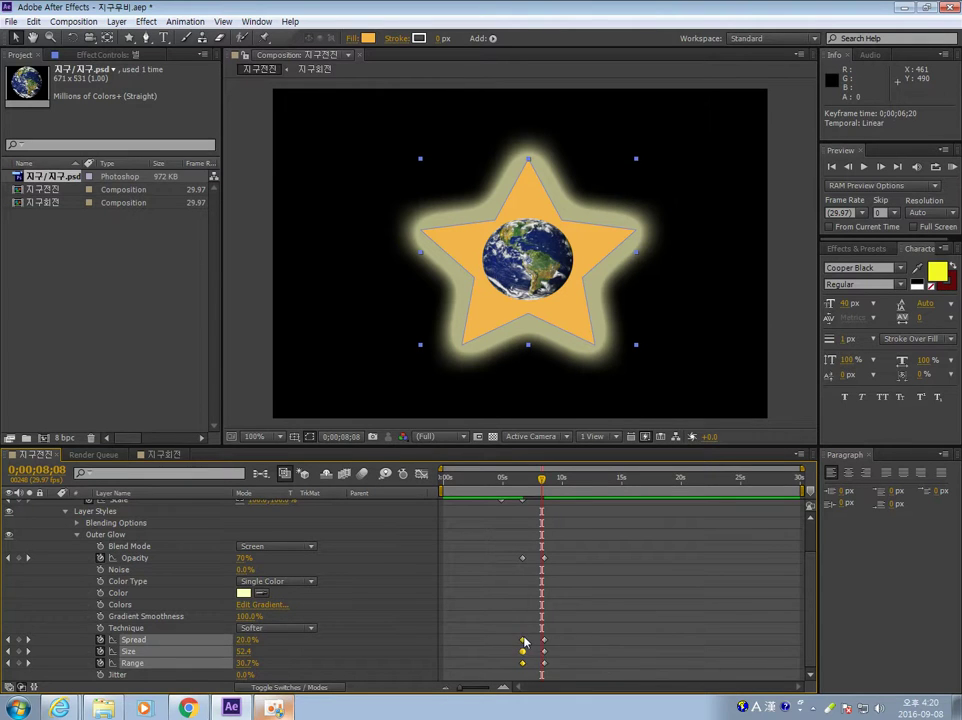
left_click(522, 557, "shift")
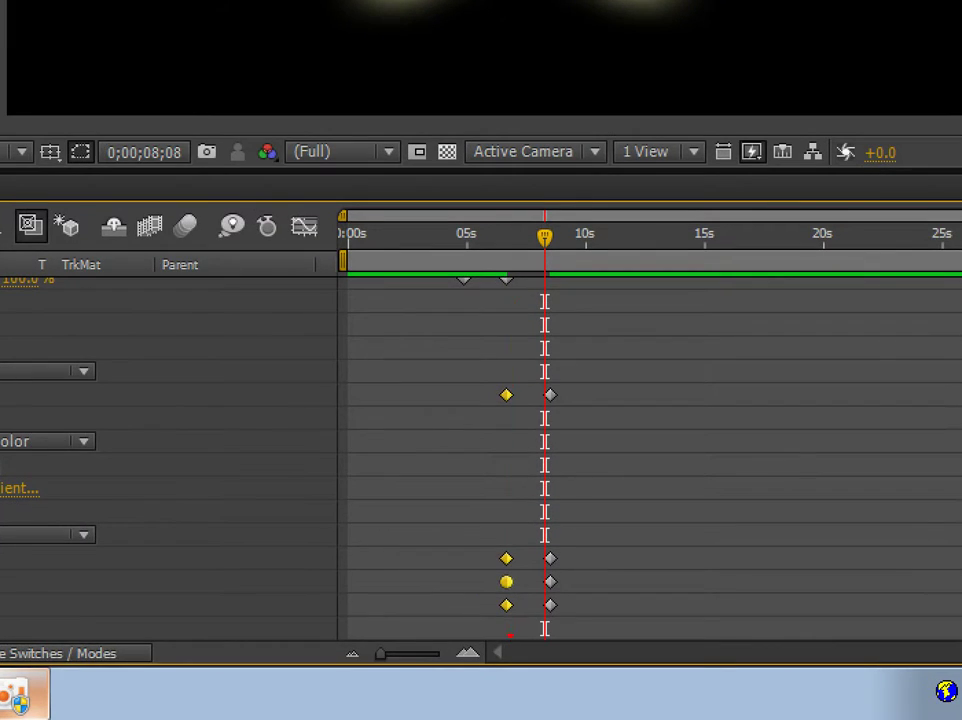